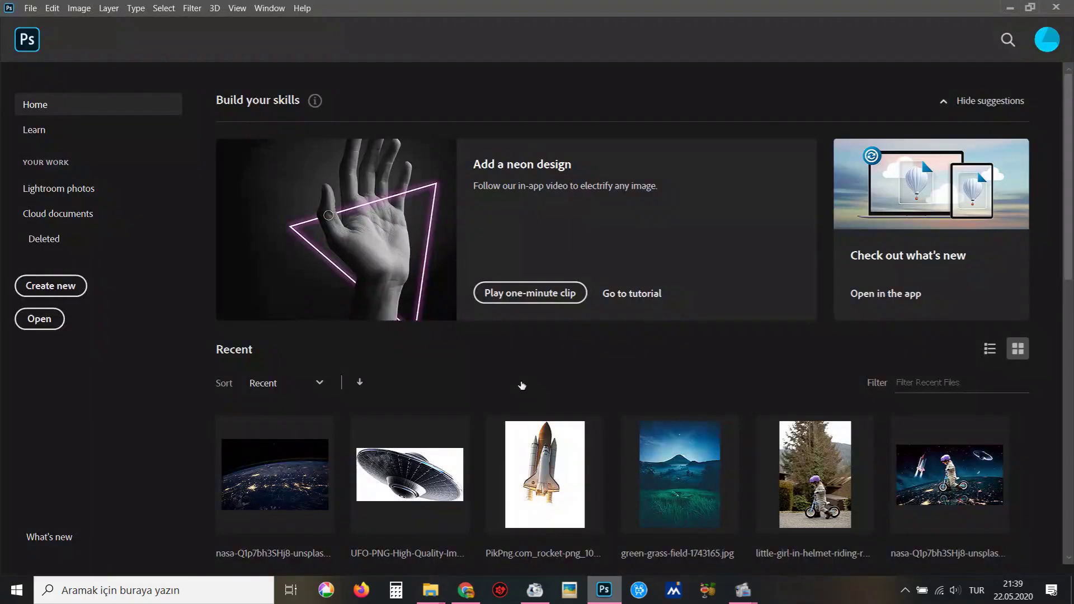
Bring up Photoshop's Open dialog with Ctrl+O.
key(ctrl+o)
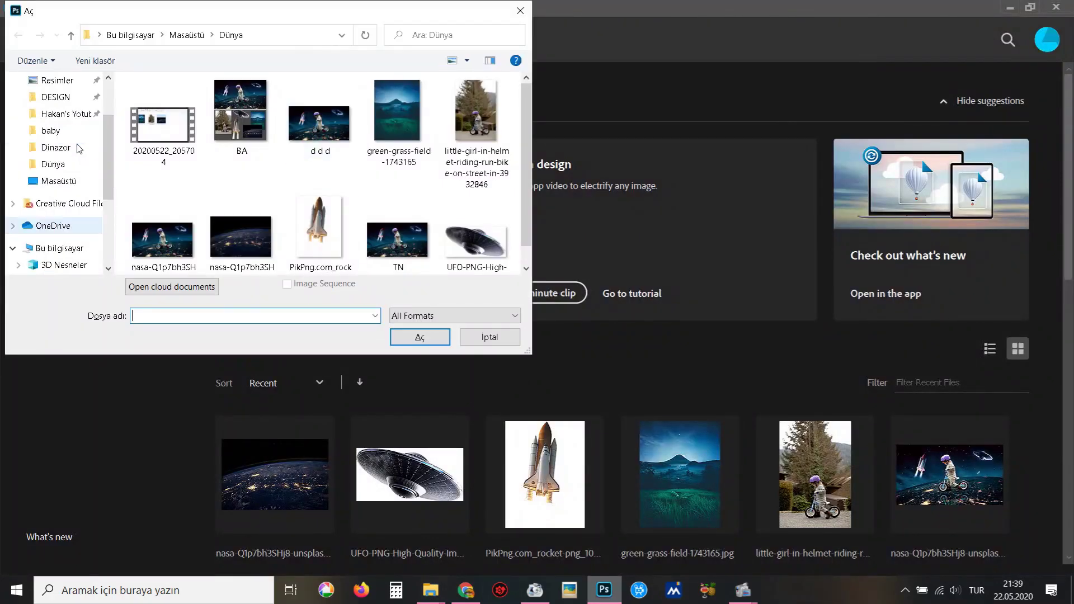
Open the svyatoslav-romanov waterfall photo from Desktop > Dinazour.
click(56, 231)
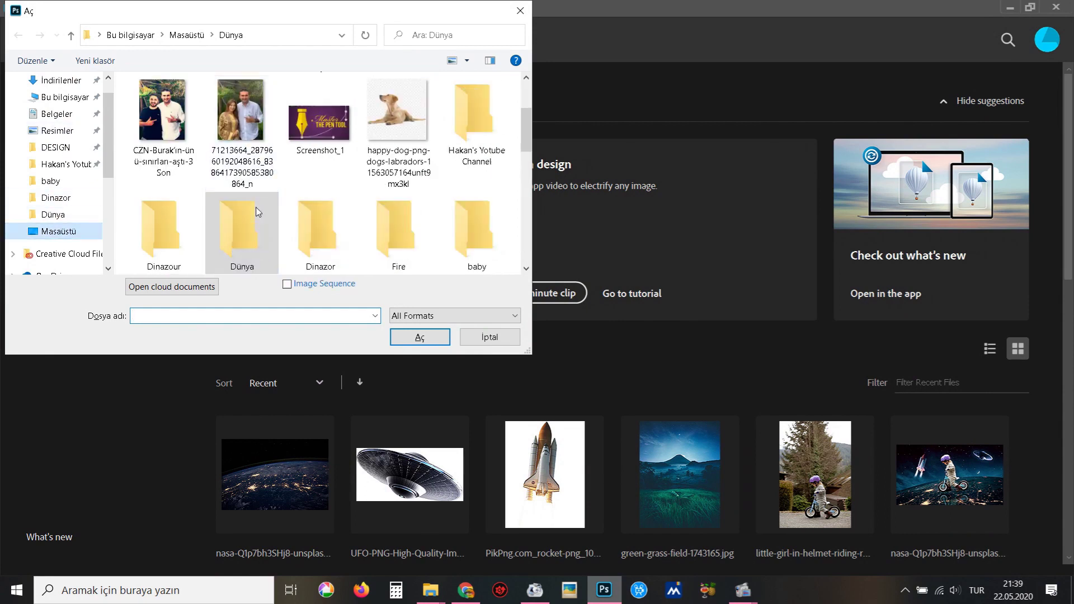
double_click(150, 241)
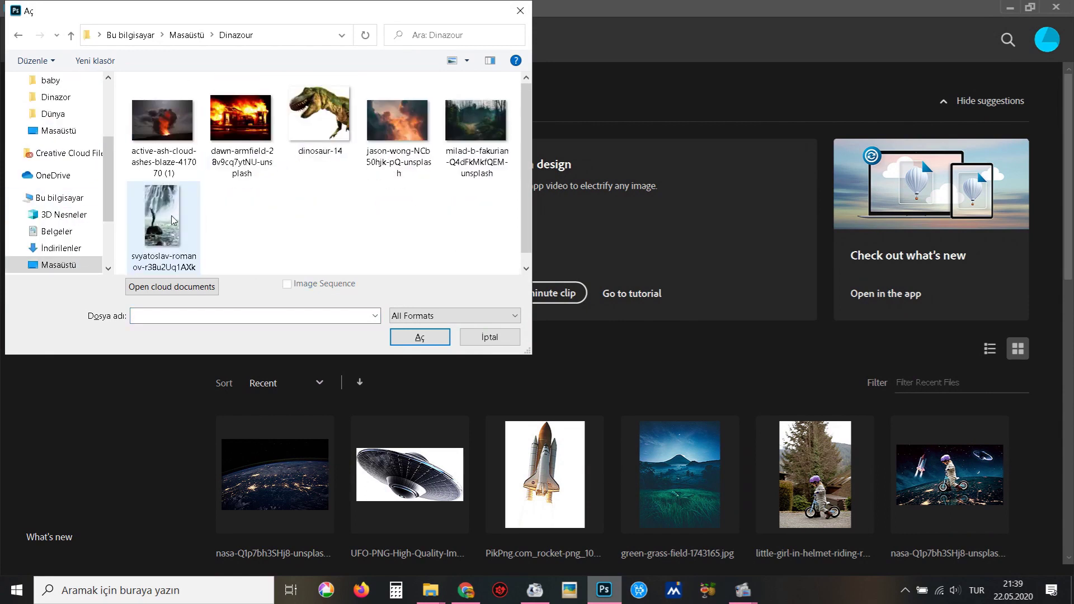
click(174, 218)
click(421, 338)
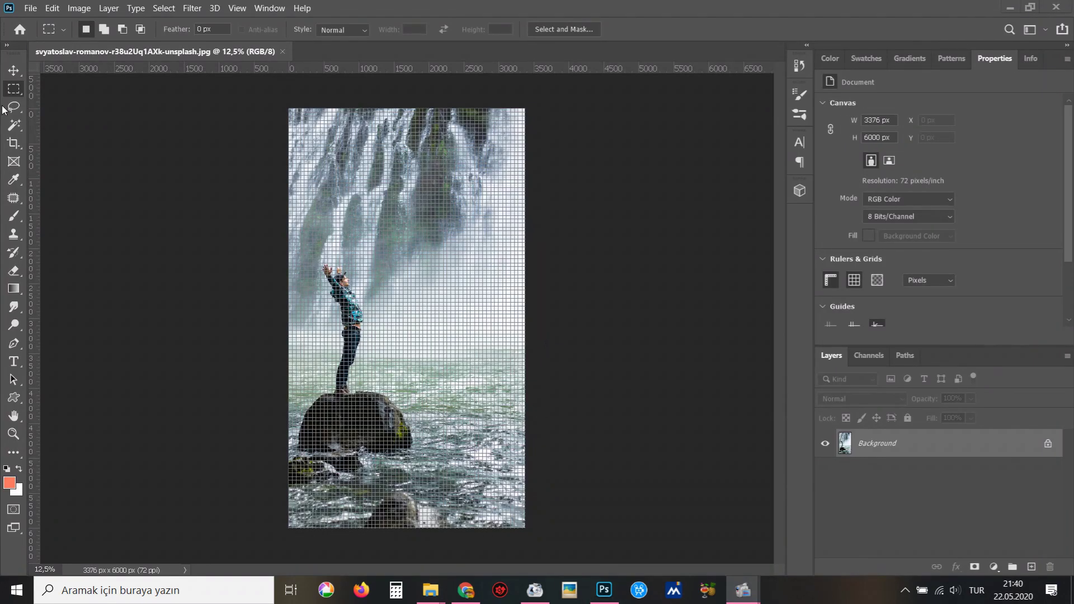
Hide the grid and zoom in close on the man on the rock.
key(ctrl+apostrophe)
scroll(347, 321, up, 1)
scroll(347, 321, up, 2)
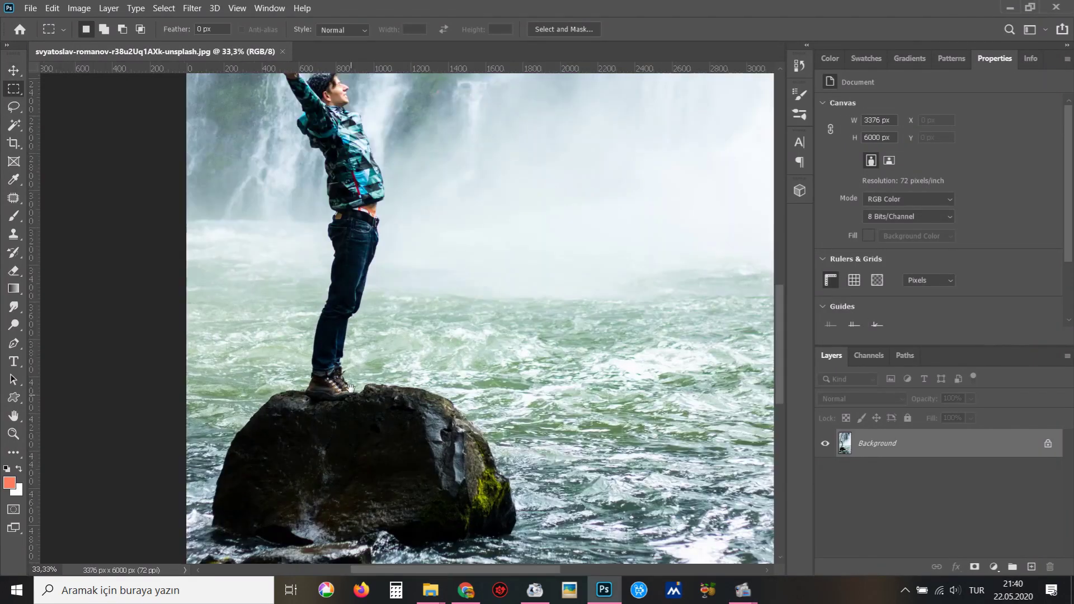
scroll(346, 321, up, 1)
scroll(347, 321, up, 1)
scroll(347, 320, up, 1)
scroll(358, 336, up, 5)
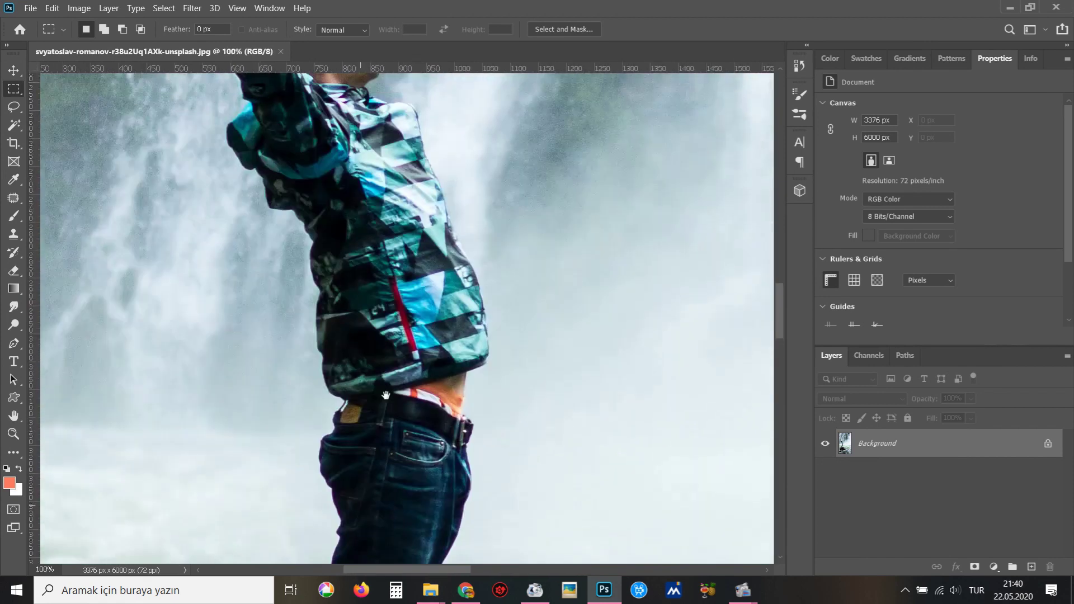
scroll(373, 349, up, 4)
click(14, 125)
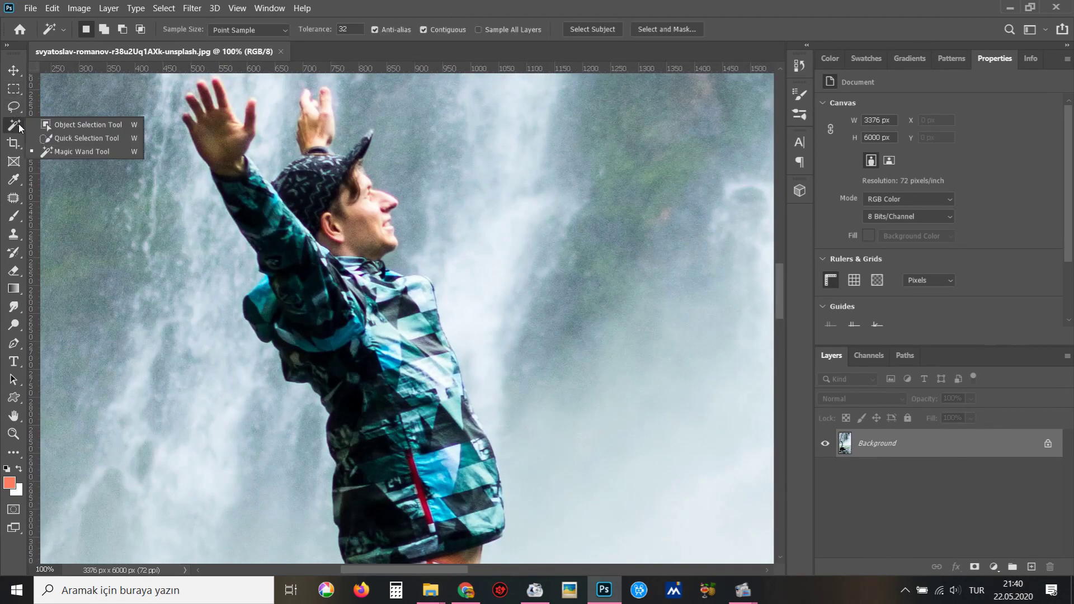
Quick-select the man's head, raised hand, left arm and jacket.
click(87, 138)
drag(344, 269, 341, 206)
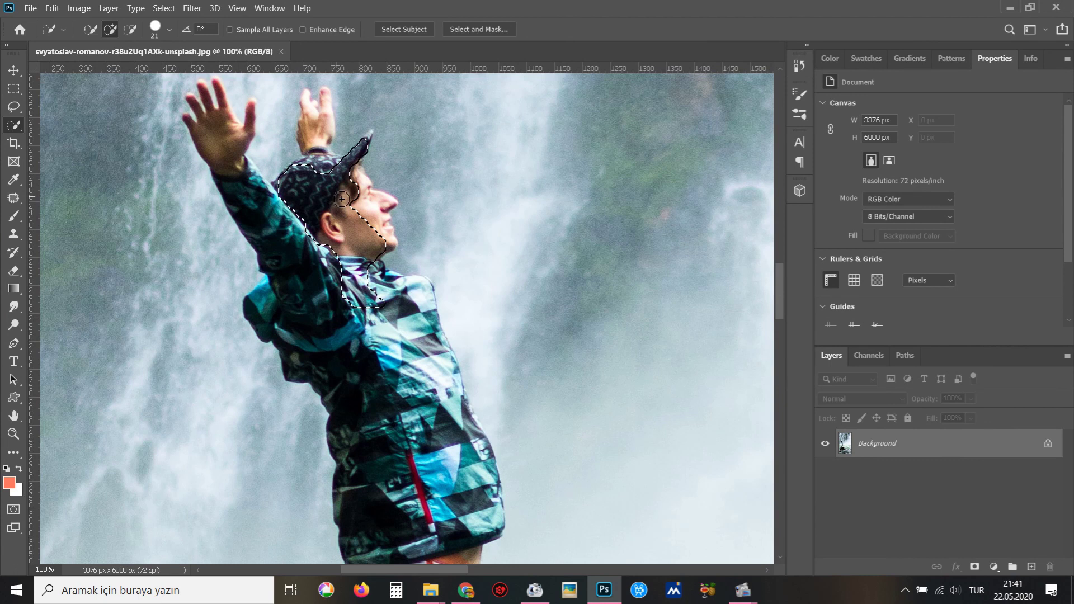
alt+right_click(348, 213)
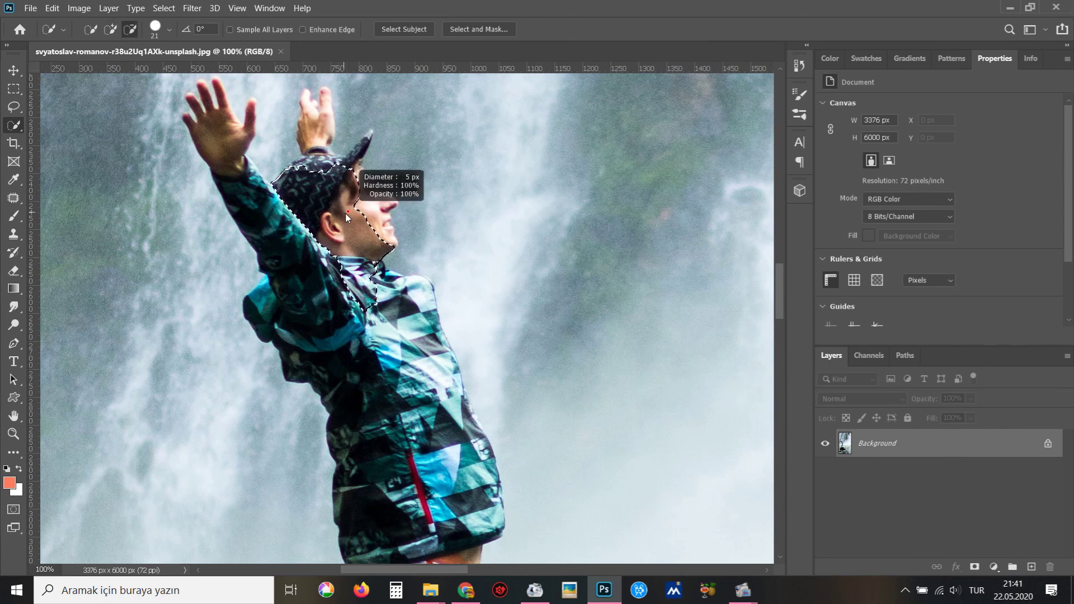
drag(314, 143, 327, 113)
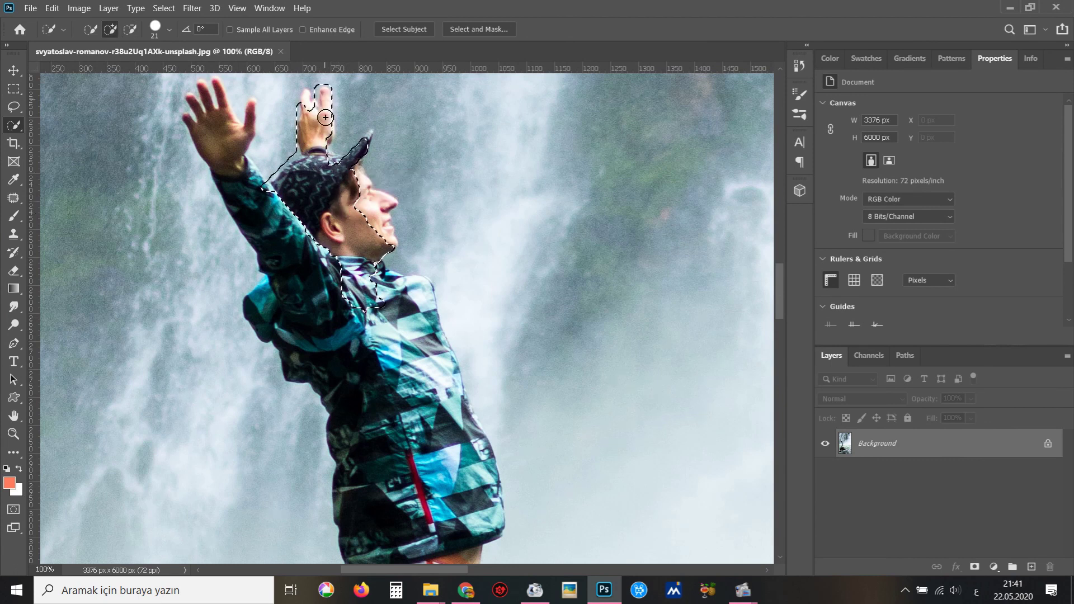
mouse_move(263, 207)
mouse_down()
mouse_move(197, 105)
mouse_move(313, 256)
mouse_up()
drag(429, 322, 448, 537)
Extend the selection over the lower jacket, belt, jeans and rock.
scroll(401, 288, down, 5)
drag(402, 288, 414, 314)
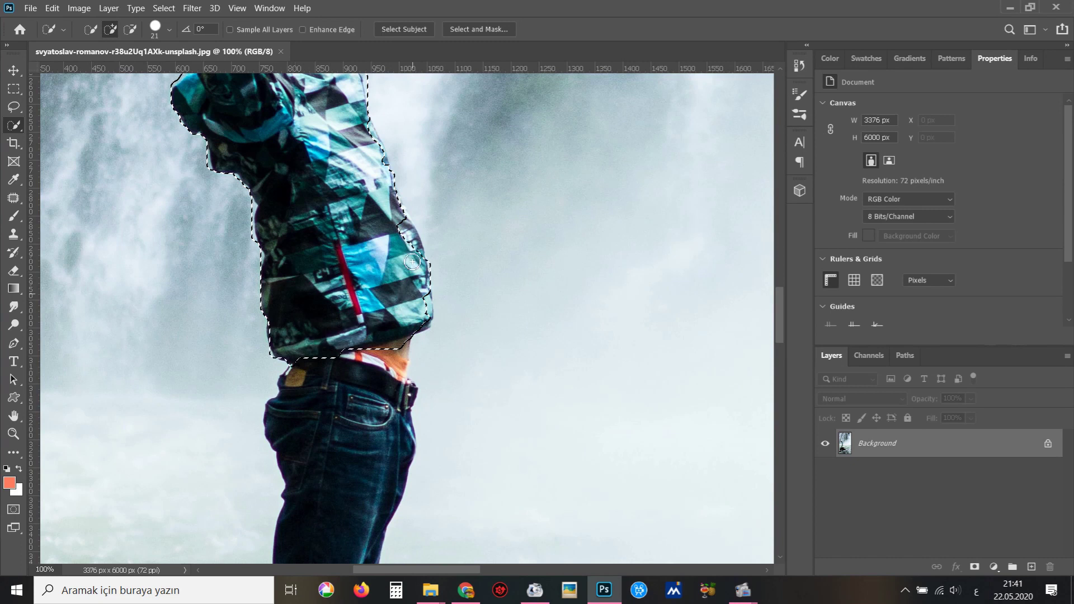
drag(387, 354, 383, 457)
scroll(332, 434, down, 5)
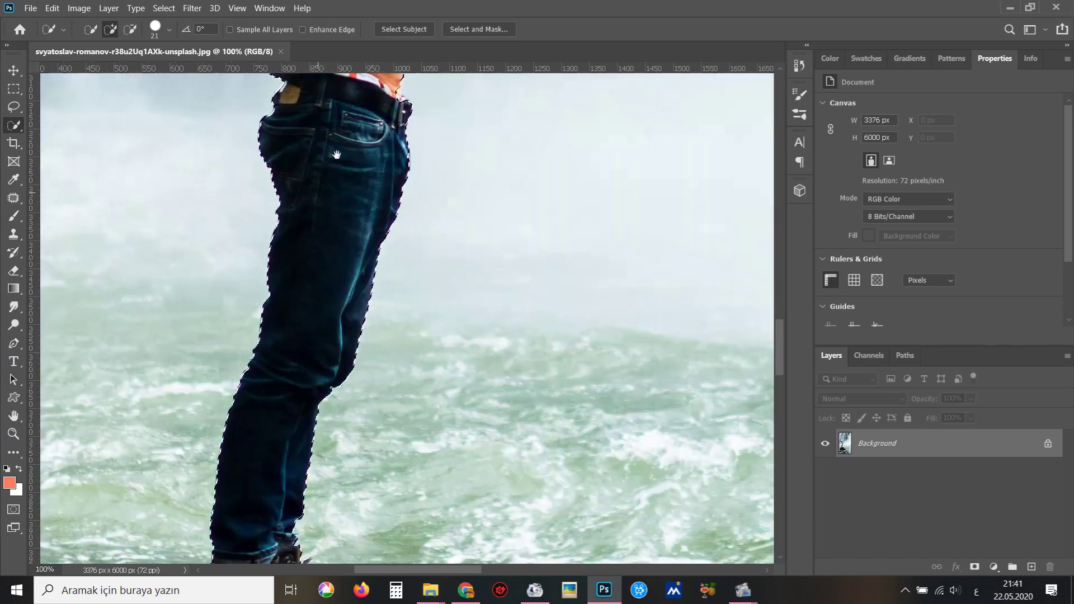
scroll(332, 434, down, 3)
drag(325, 353, 359, 376)
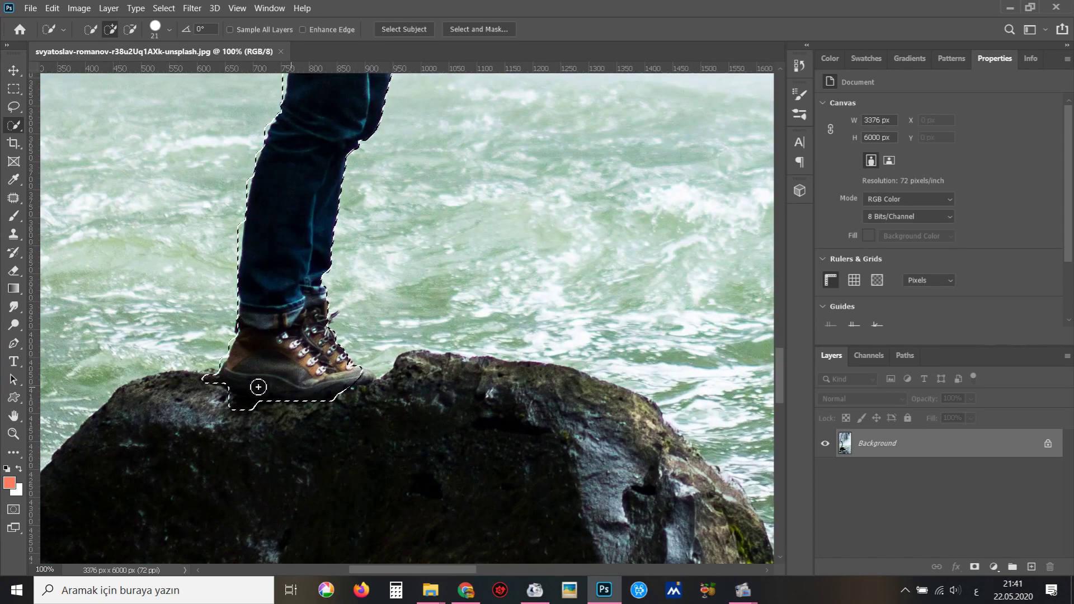
scroll(378, 395, down, 3)
drag(356, 449, 390, 455)
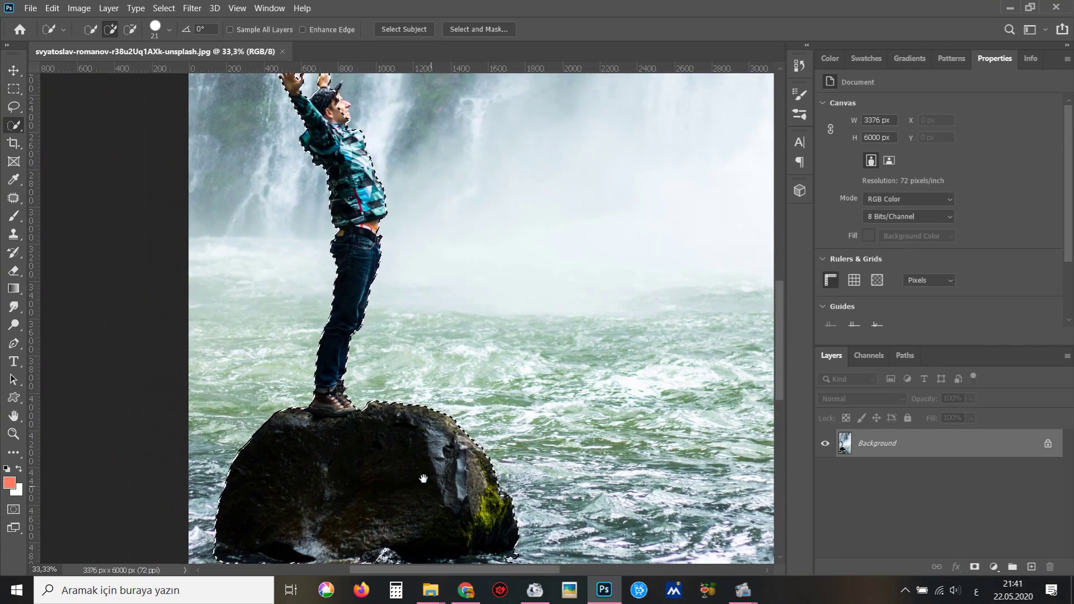
drag(403, 493, 407, 376)
Refine the selection at the fingertips, face profile and between hand and cap.
scroll(407, 376, up, 1)
scroll(381, 308, up, 2)
scroll(358, 246, up, 2)
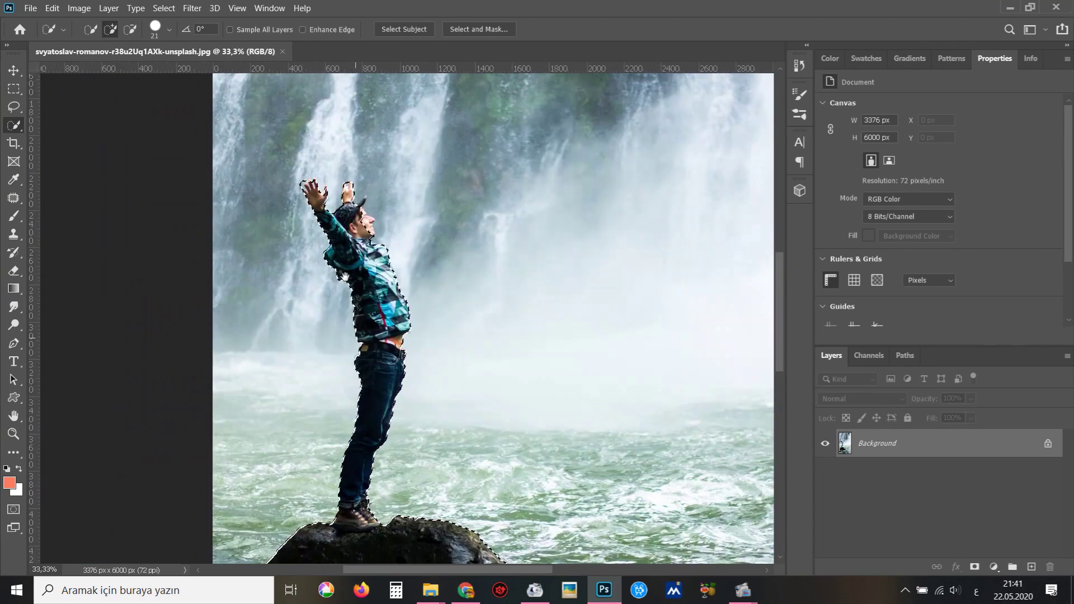
scroll(298, 179, up, 3)
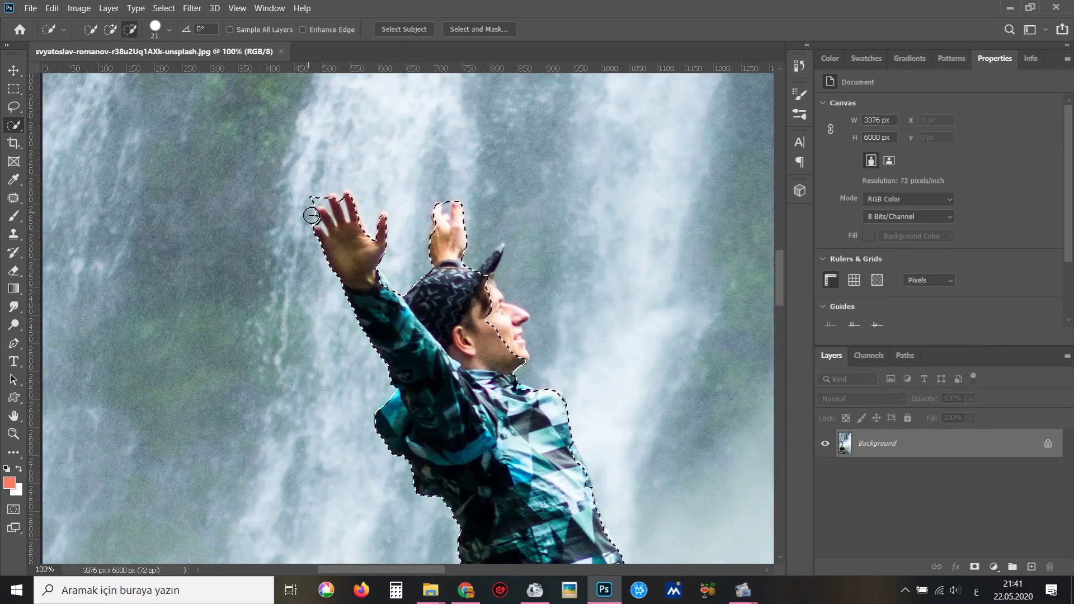
drag(320, 200, 347, 195)
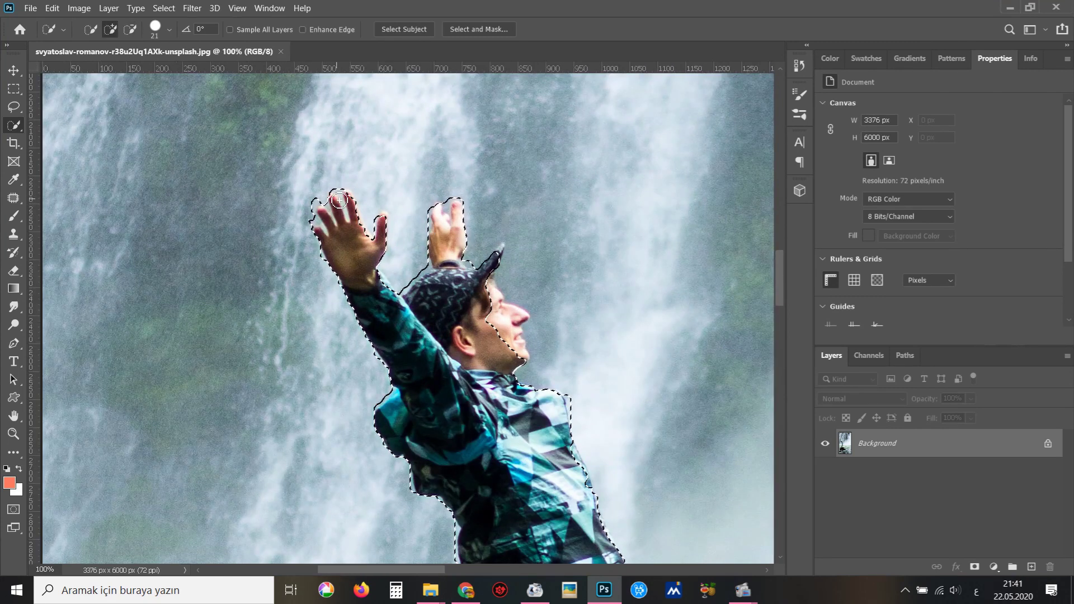
drag(485, 305, 505, 319)
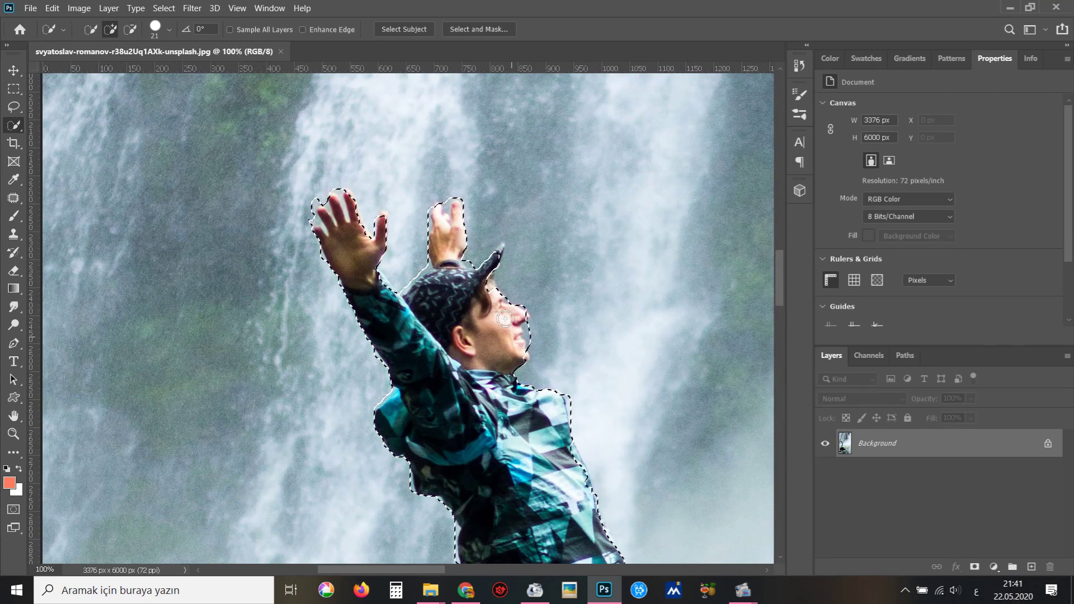
click(502, 252)
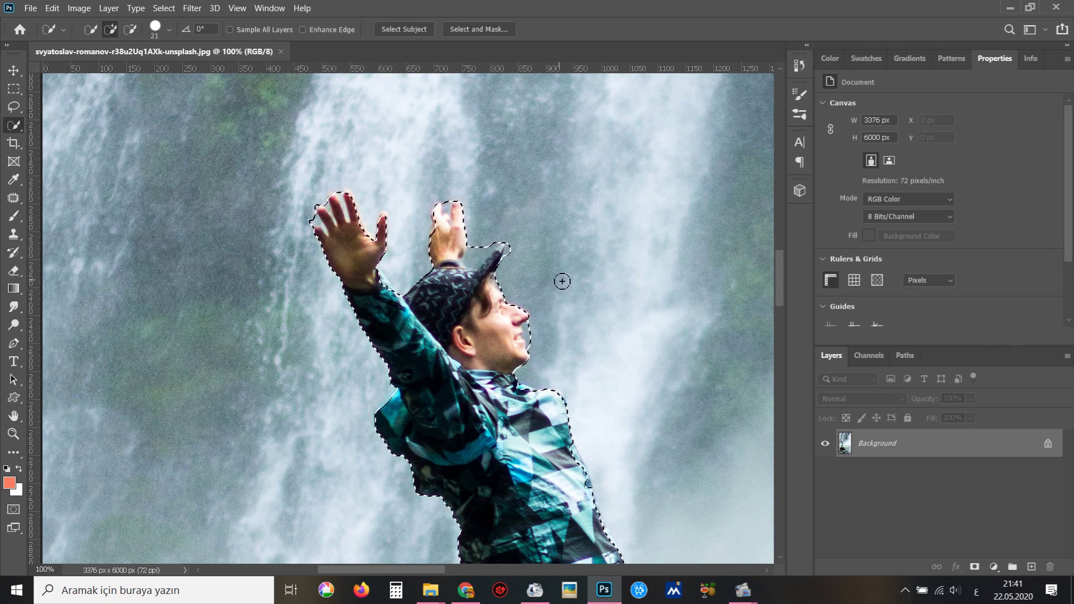
Add a layer mask so only the man and rock remain.
click(975, 567)
scroll(418, 434, down, 3)
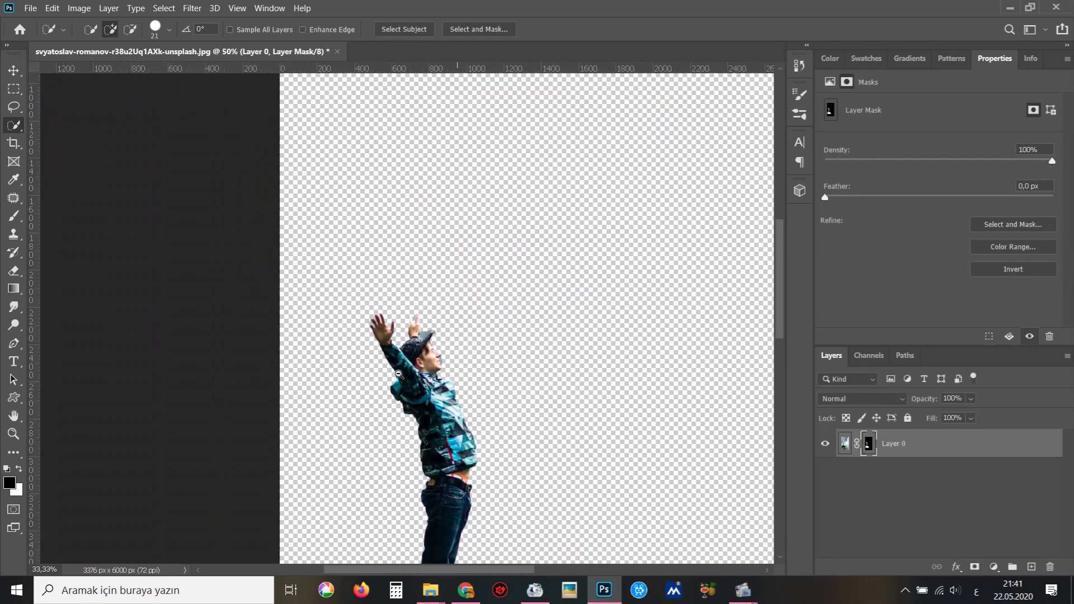
scroll(418, 434, down, 1)
scroll(418, 433, down, 2)
key(v)
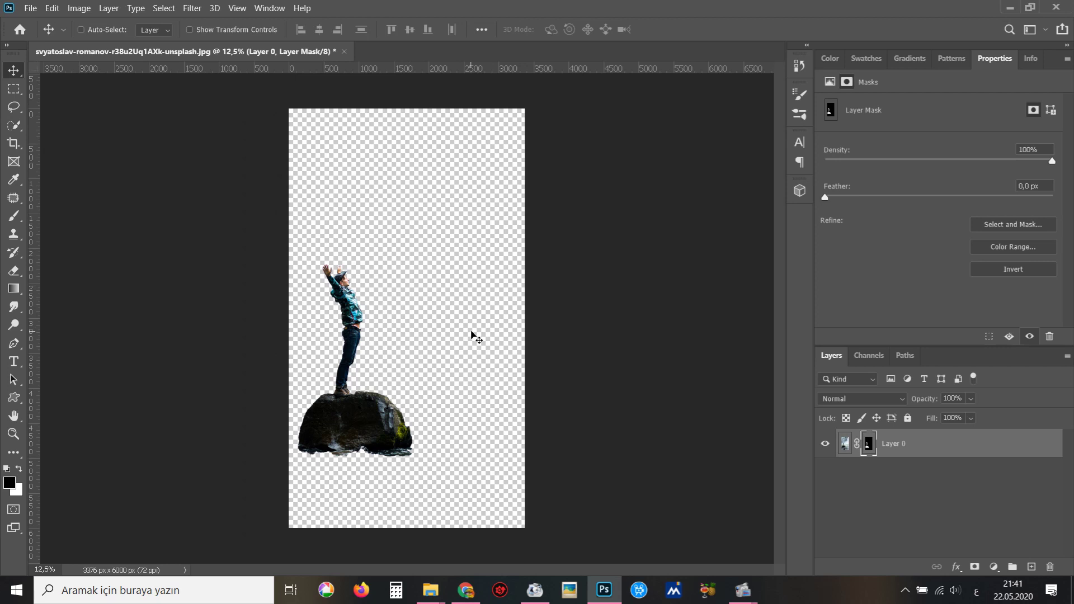
key(ctrl+o)
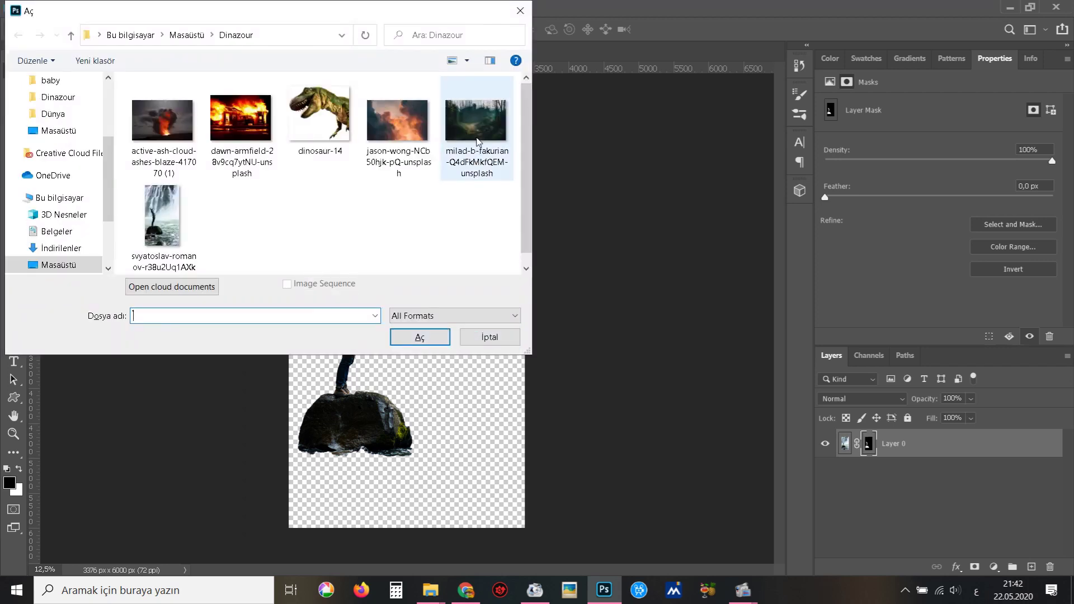
Open the milad-b-fakurian forest-path photo and ready a 1920×1080 crop.
click(477, 143)
click(424, 340)
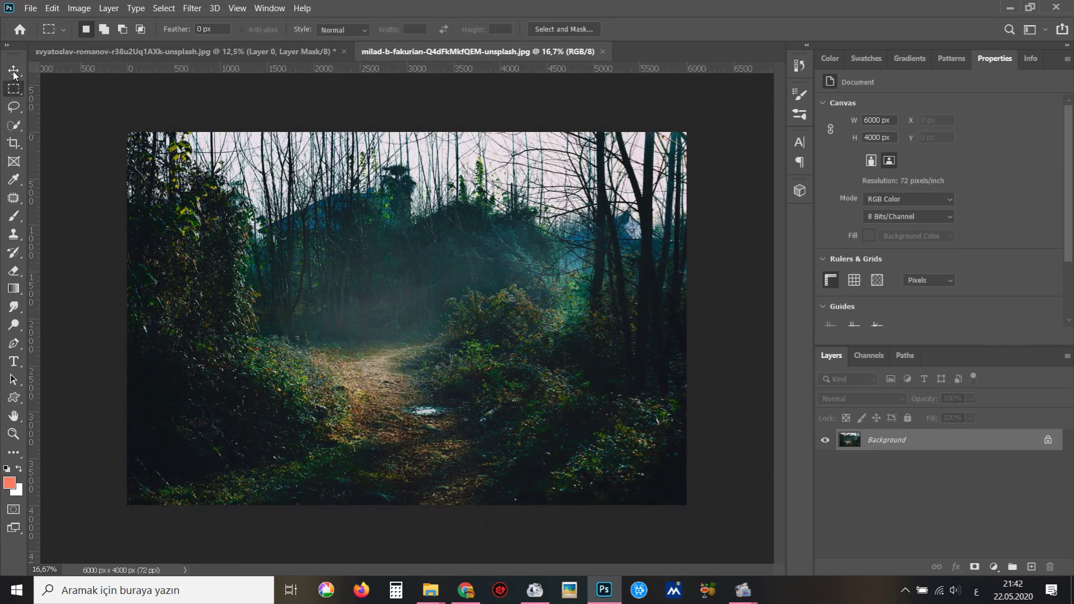
key(c)
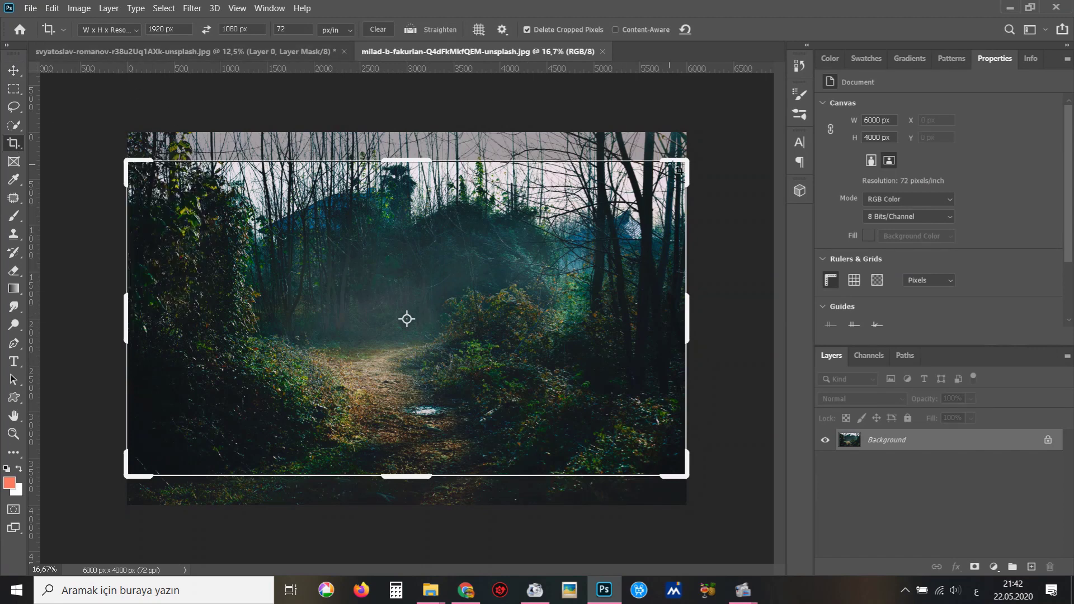
Reframe the forest photo in the 1920×1080 crop box, extending past its edge, and apply it.
drag(682, 160, 576, 223)
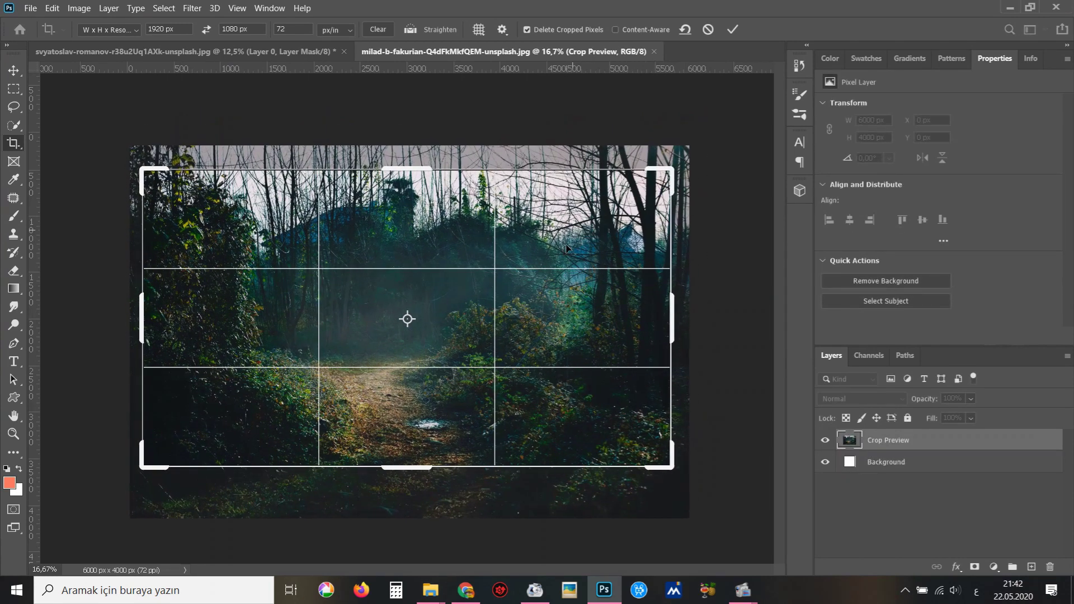
drag(675, 168, 704, 150)
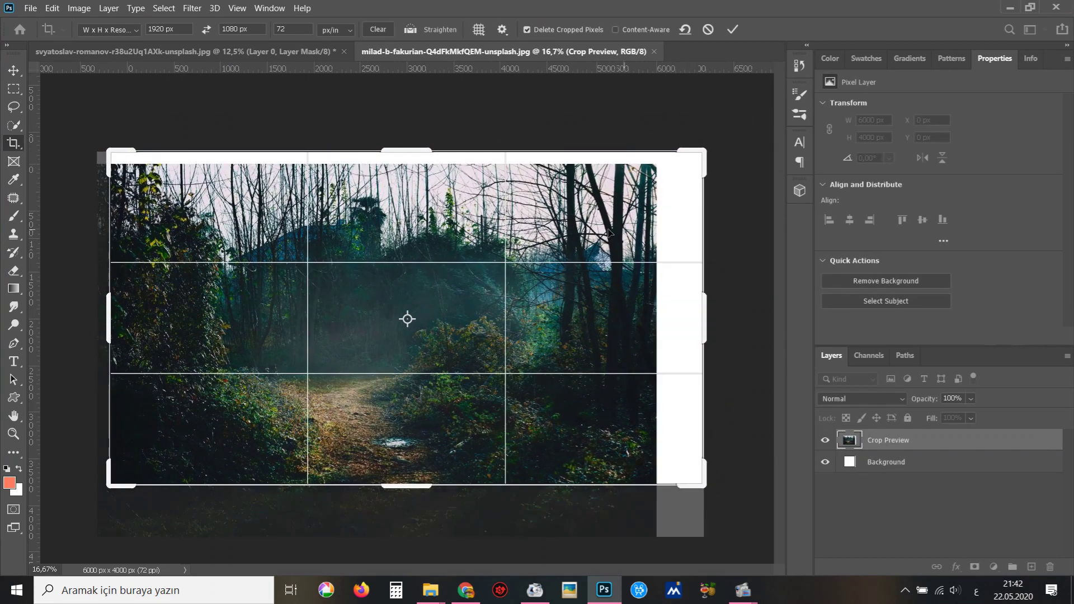
mouse_move(607, 231)
mouse_down()
mouse_move(631, 235)
mouse_move(617, 215)
mouse_up()
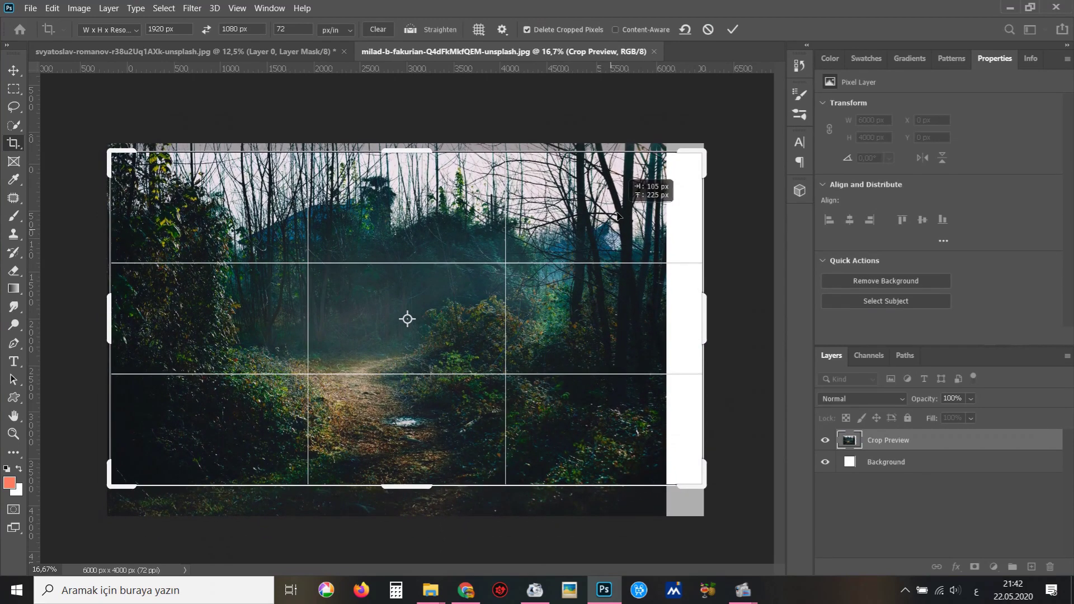
drag(618, 215, 619, 215)
drag(696, 165, 718, 139)
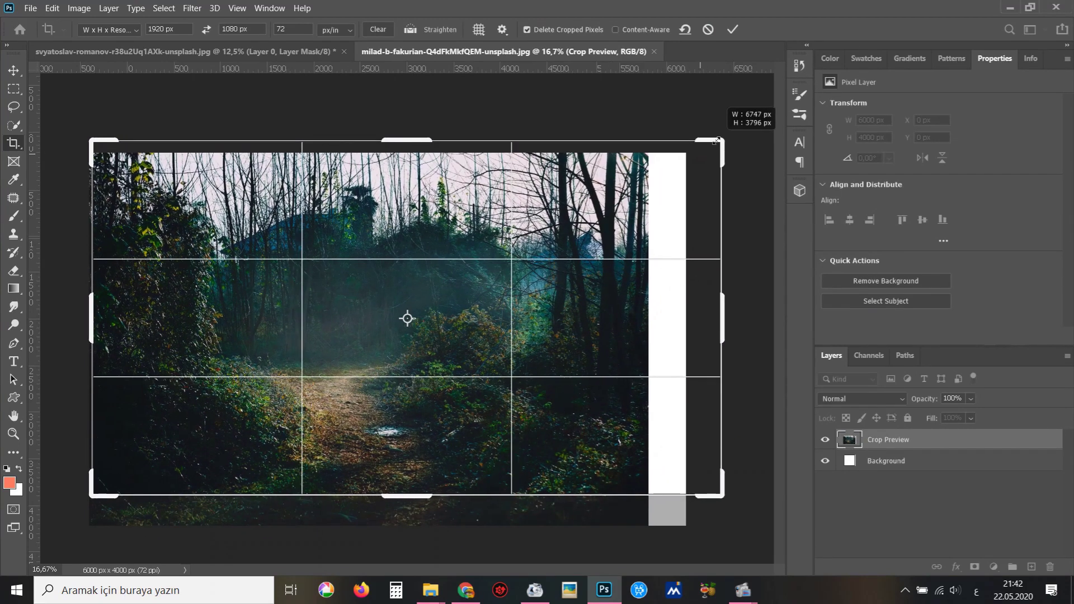
key(Return)
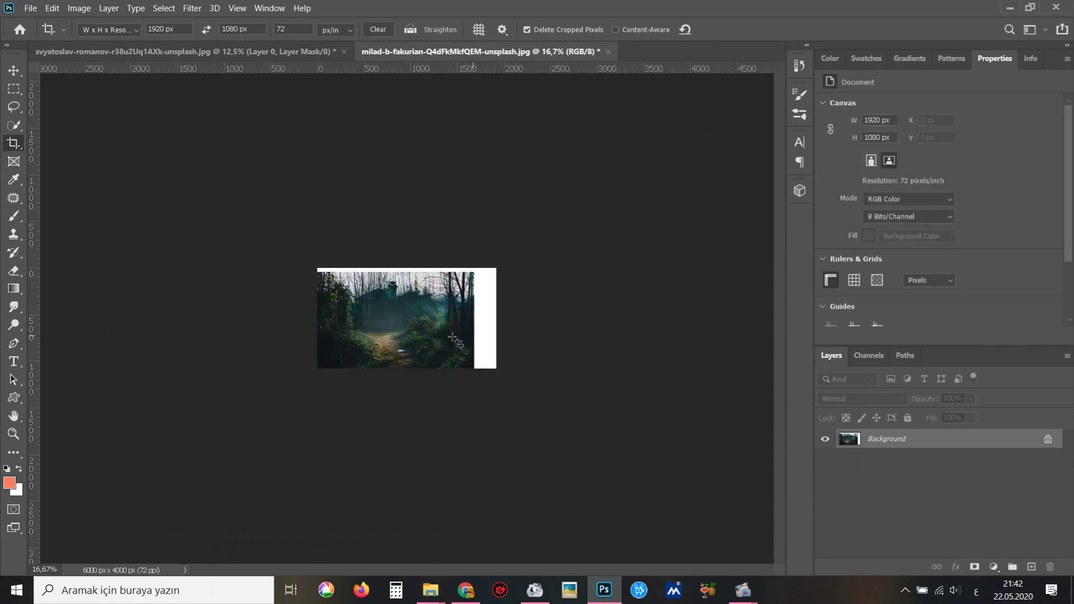
Stretch the right part of the forest image over the white strip.
key(m)
drag(410, 214, 585, 420)
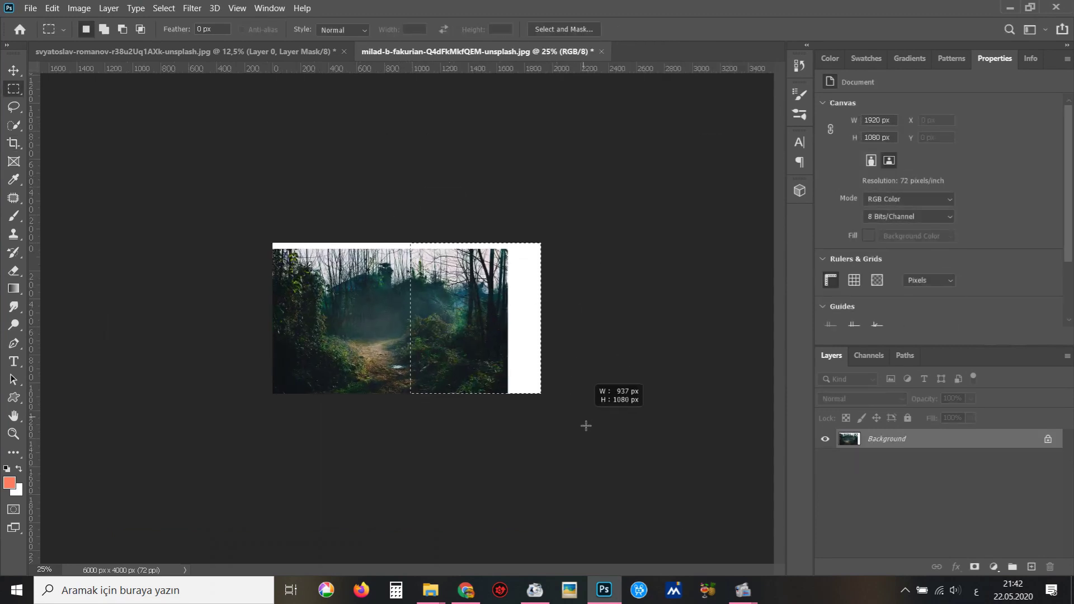
key(ctrl+t)
drag(542, 318, 589, 314)
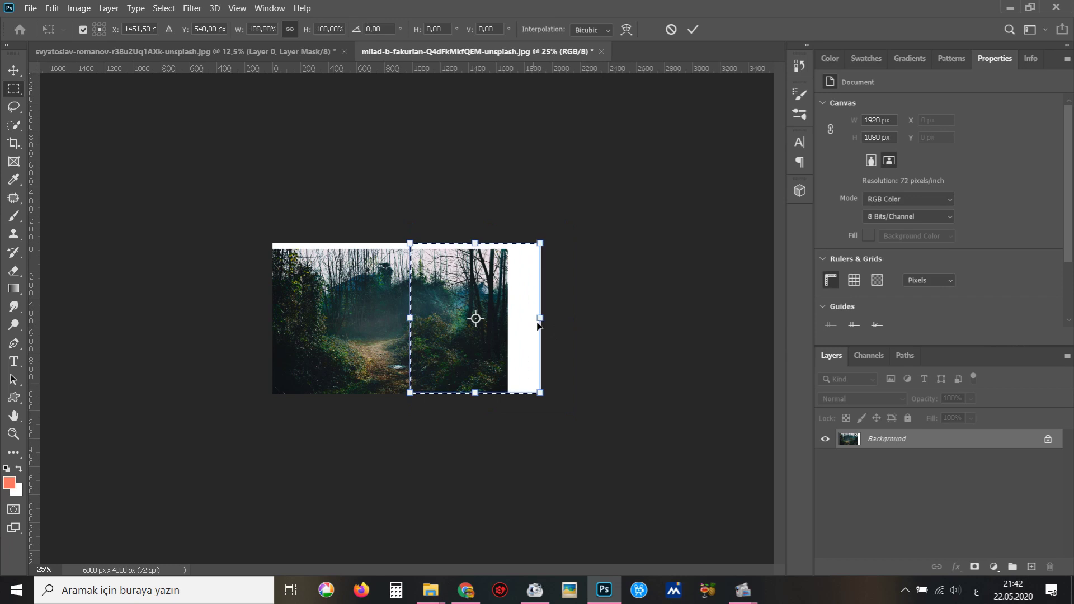
key(Return)
Stretch the top strip of the forest up to the canvas edge and deselect.
drag(237, 216, 526, 295)
key(ctrl+t)
drag(406, 243, 406, 231)
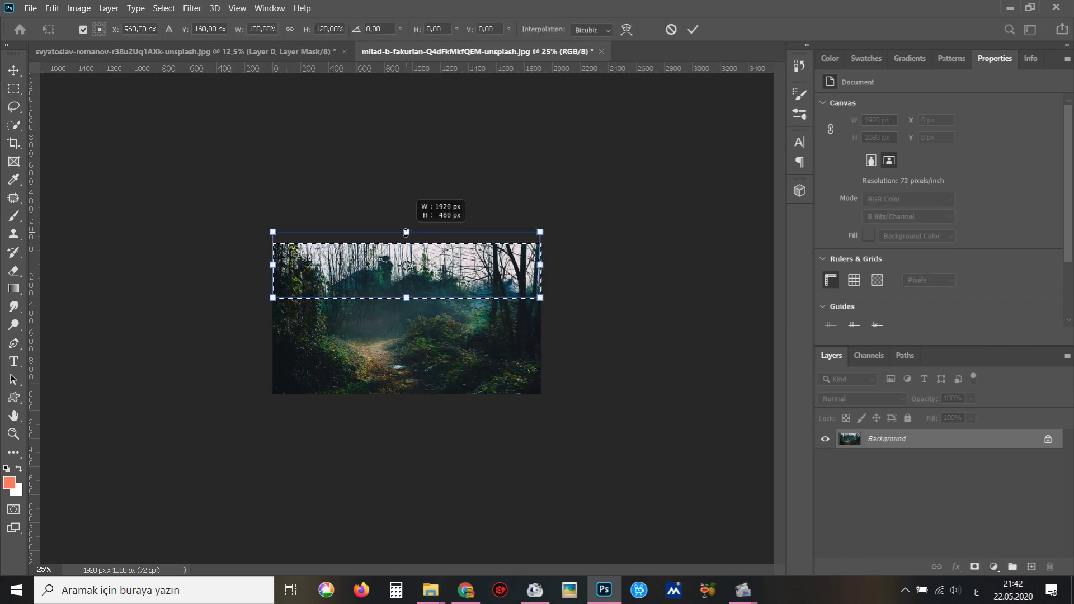
key(Return)
key(ctrl+d)
key(ctrl+plus)
key(ctrl+plus)
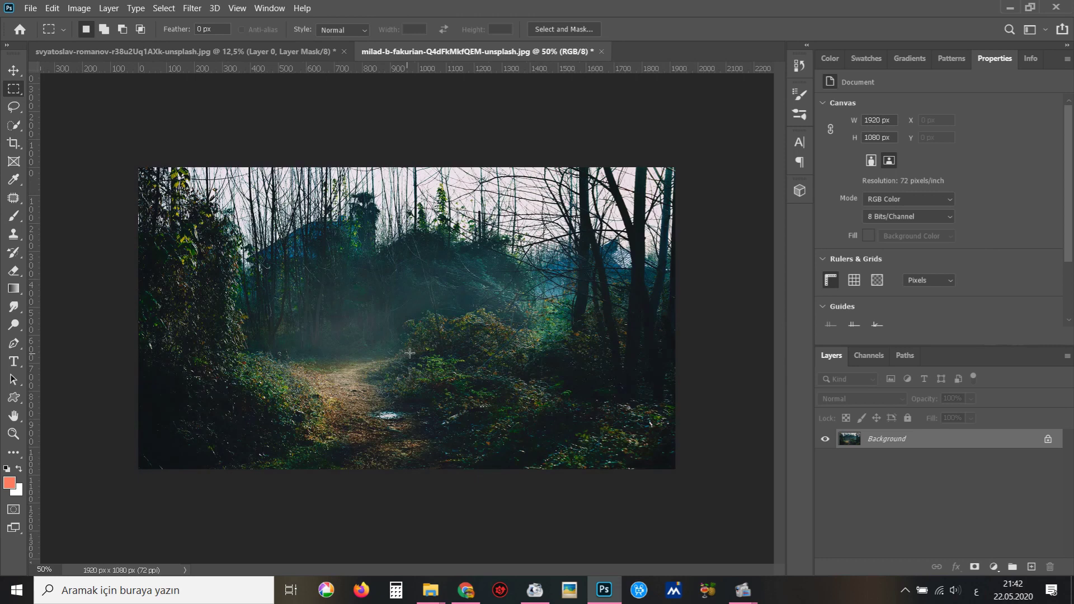
Bring the cut-out man into the forest, scale it to about 30% and place it lower left.
key(v)
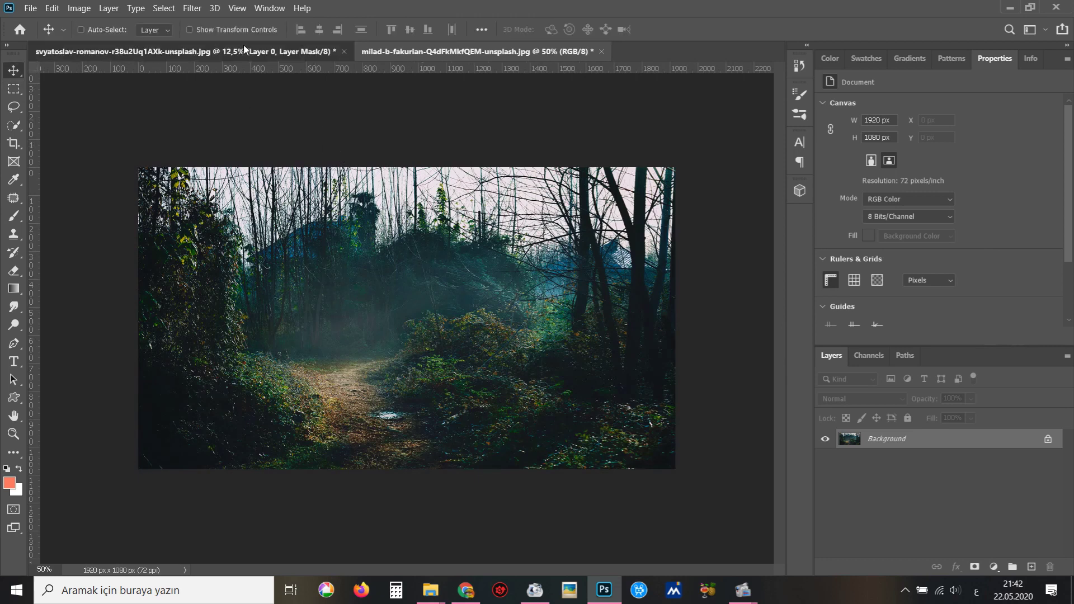
click(243, 49)
mouse_move(353, 336)
mouse_down()
mouse_move(438, 52)
mouse_move(347, 285)
mouse_up()
key(ctrl+t)
key(ctrl+minus)
key(ctrl+minus)
key(ctrl+minus)
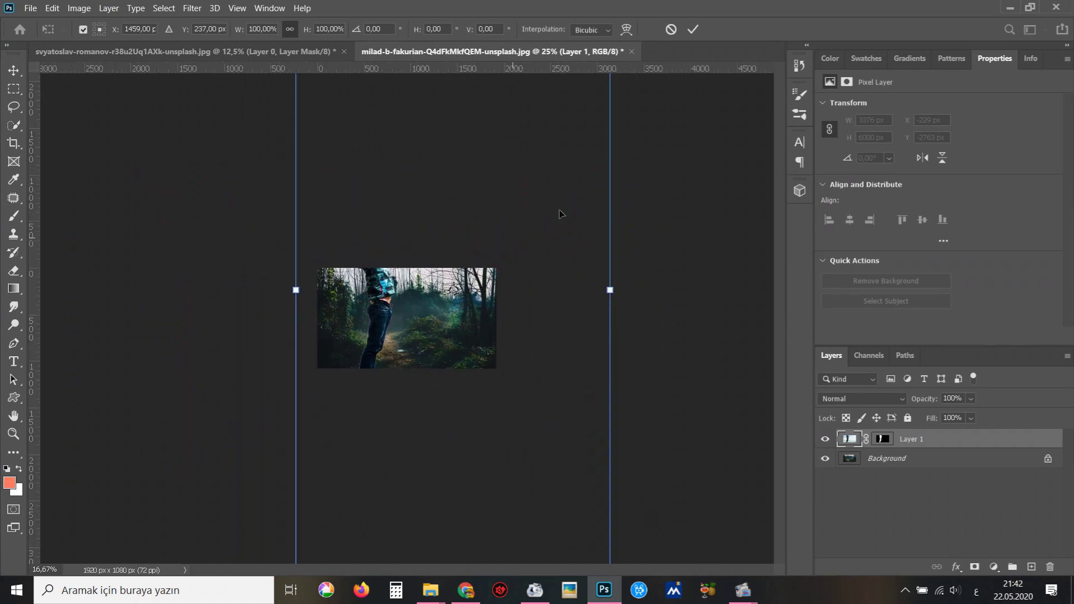
key(ctrl+minus)
mouse_move(559, 91)
mouse_down()
mouse_move(491, 171)
mouse_move(476, 227)
mouse_up()
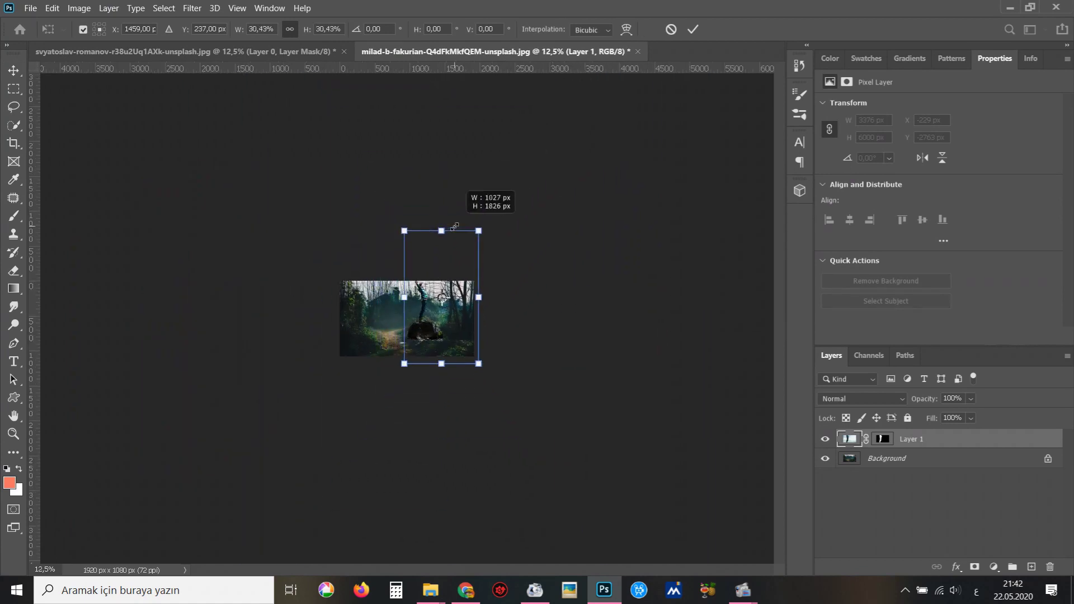
ctrl+click(434, 309)
ctrl+click(434, 309)
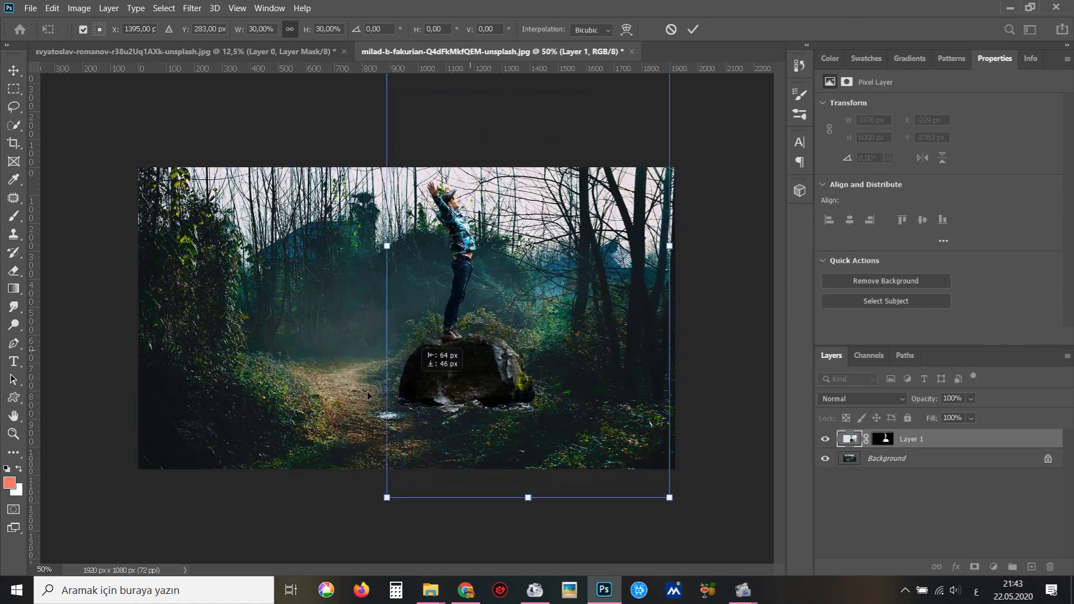
mouse_move(488, 340)
mouse_down()
mouse_move(312, 402)
mouse_move(322, 446)
mouse_move(348, 398)
mouse_up()
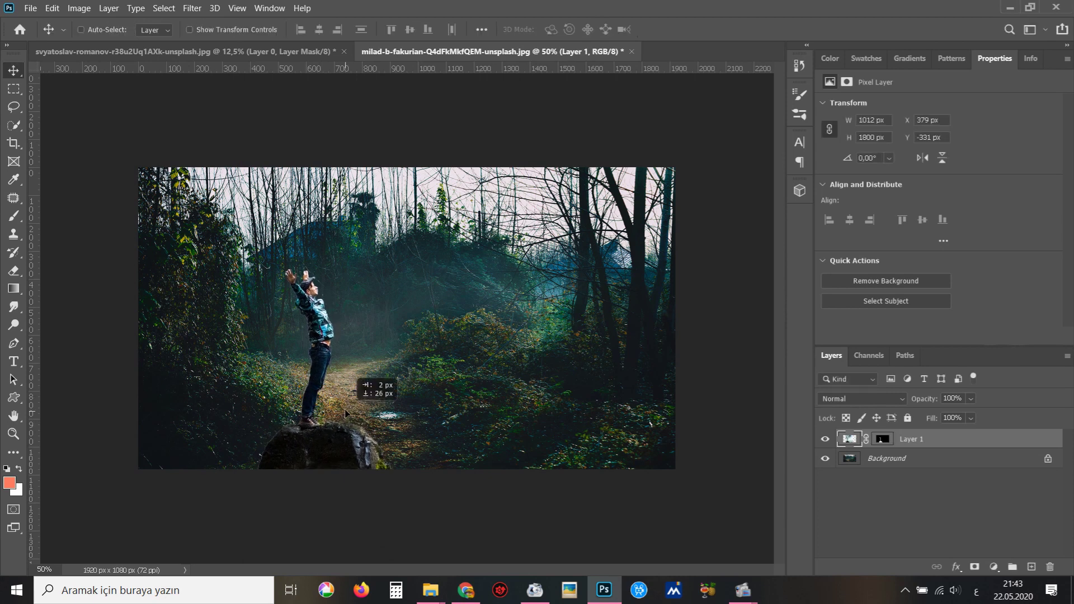
key(Return)
Resize the man layer's mask to fit the figure and rock.
key(ctrl+plus)
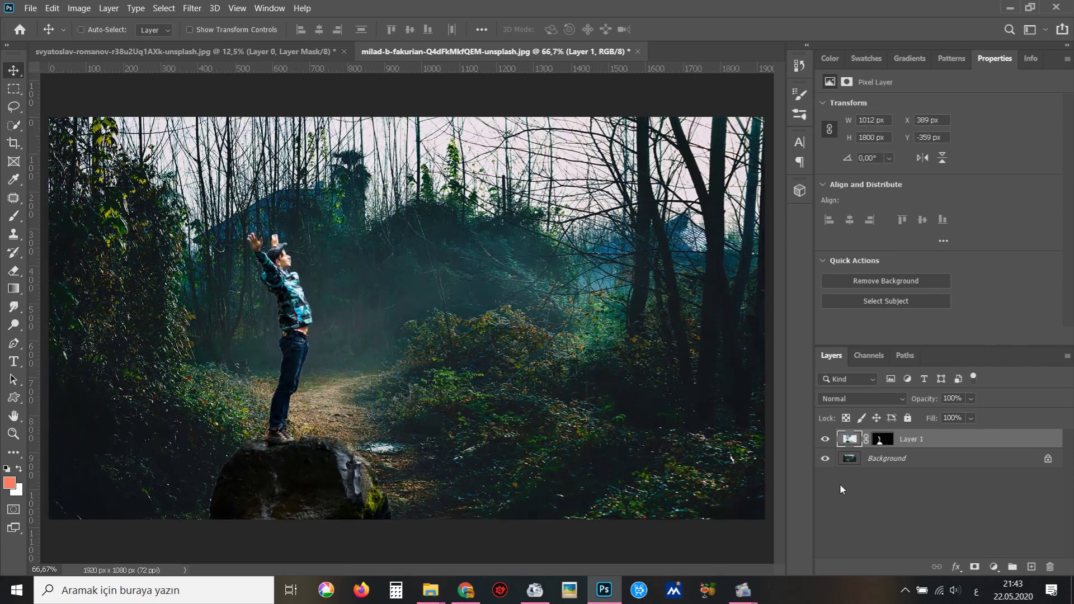
click(879, 441)
key(ctrl+plus)
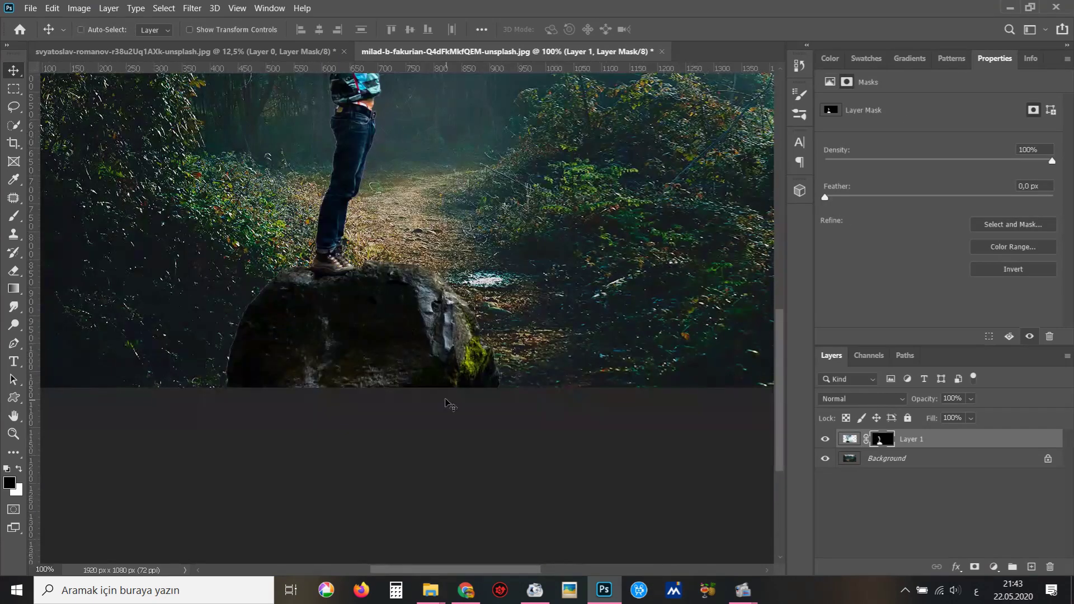
key(ctrl+minus)
key(ctrl+minus)
key(ctrl+minus)
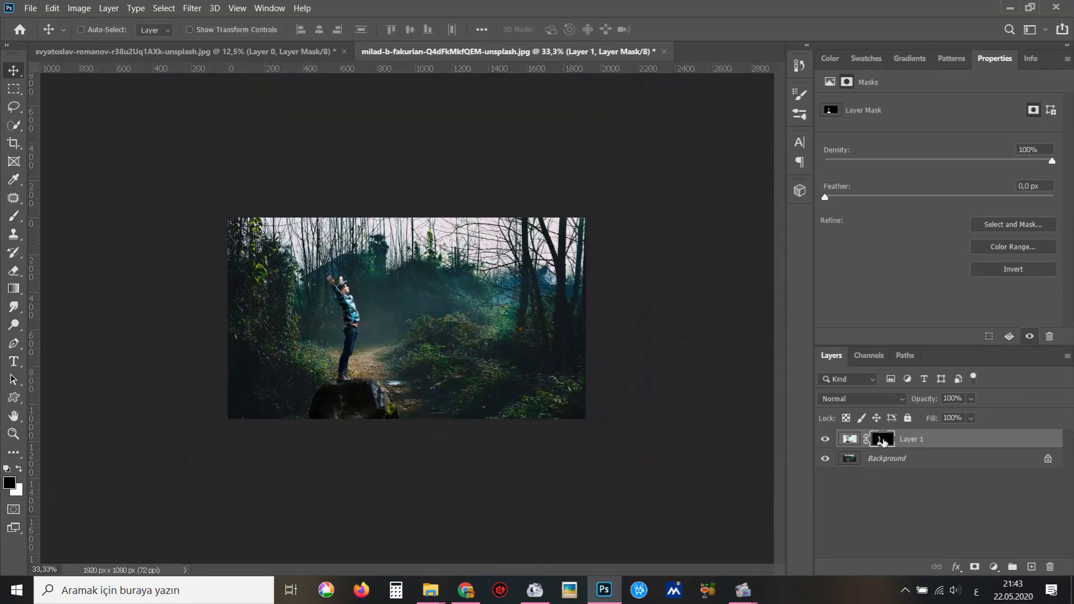
key(ctrl+t)
drag(491, 151, 483, 166)
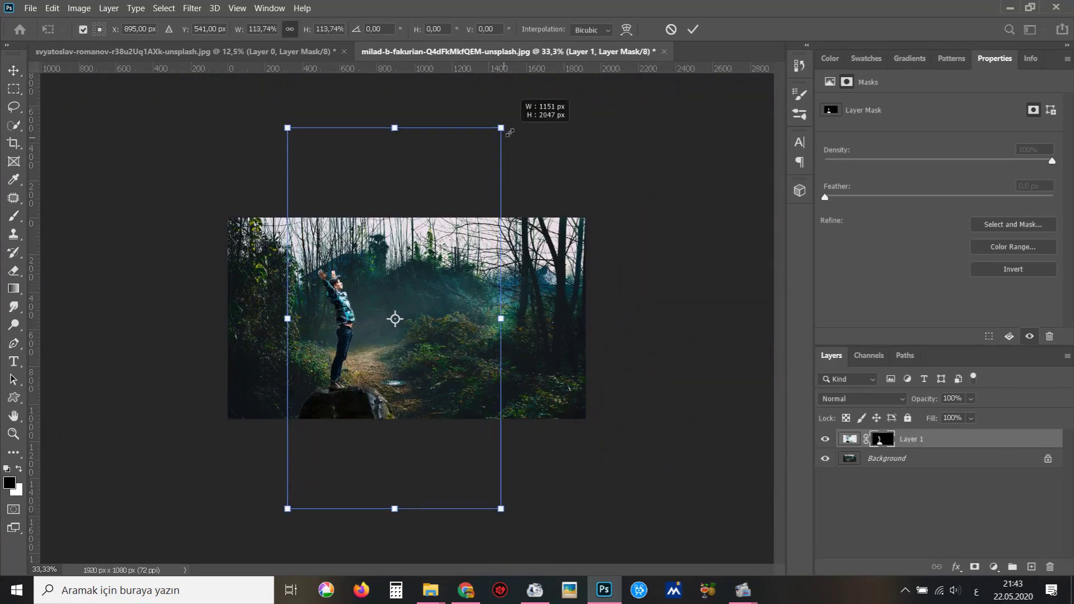
drag(482, 166, 475, 173)
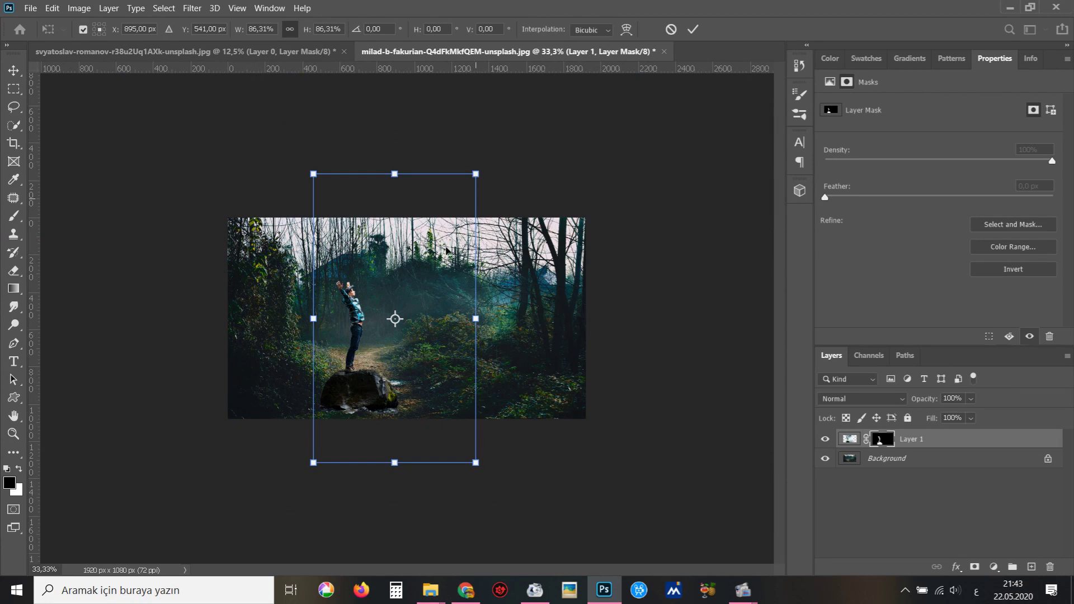
key(Return)
click(323, 401)
click(336, 409)
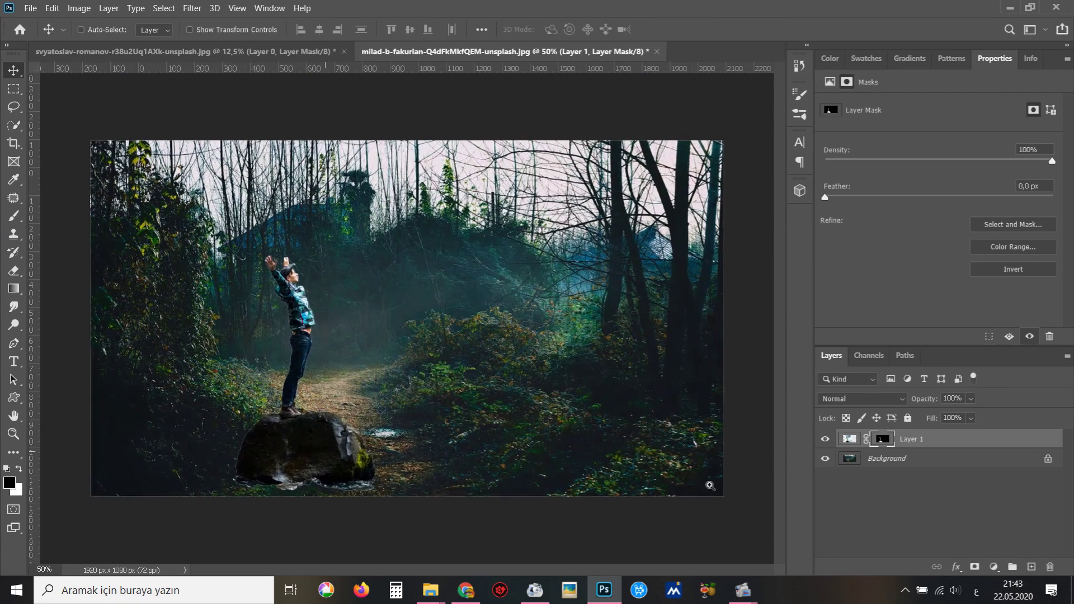
Set the brush to size 91 with 43% flow, then select the Background layer.
key(b)
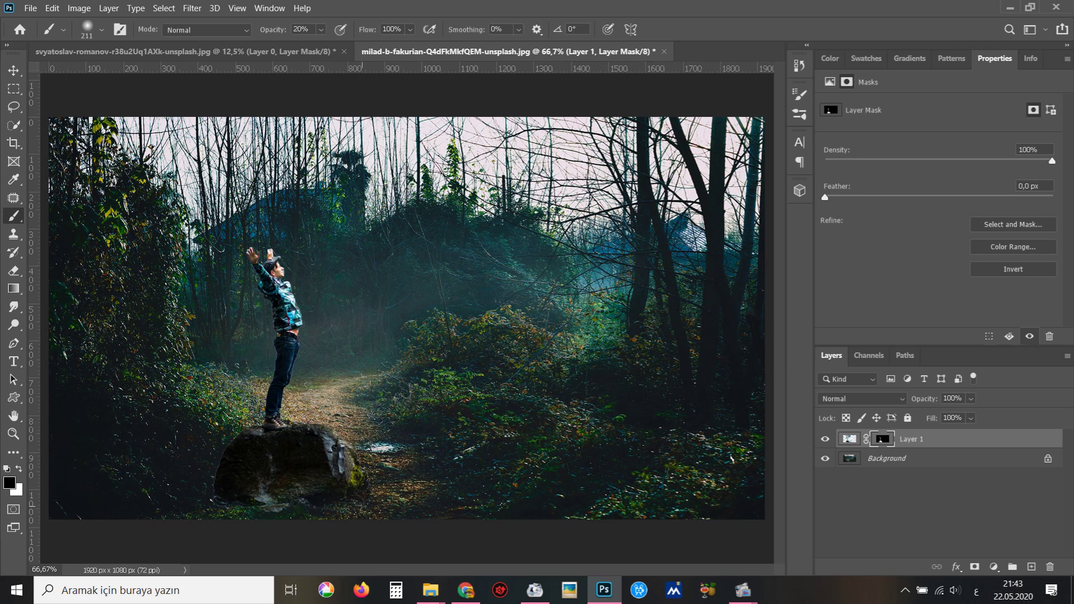
drag(260, 515, 202, 506)
drag(410, 29, 392, 48)
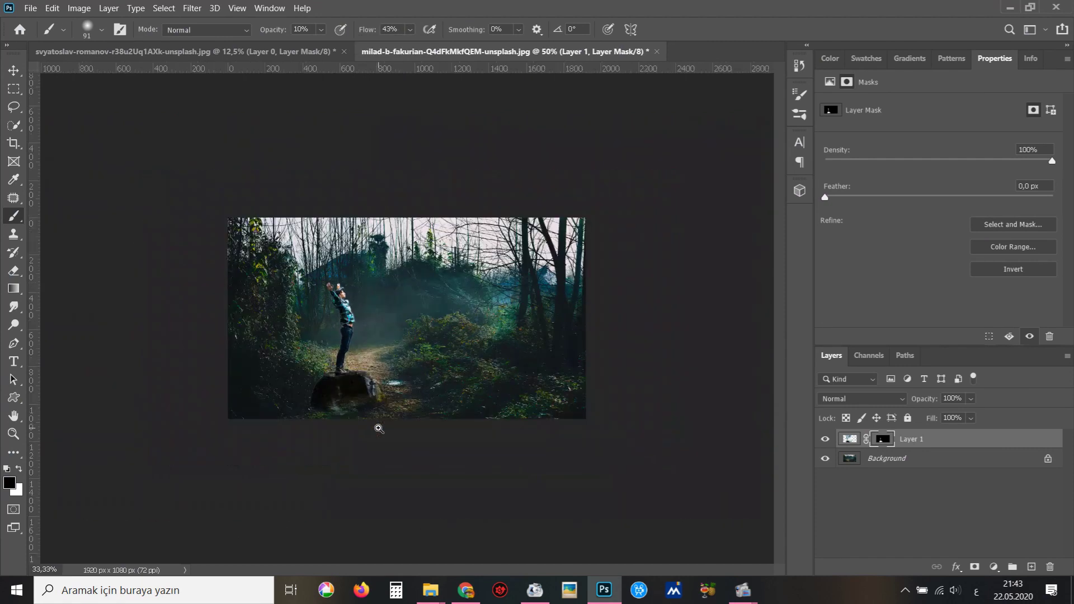
key(v)
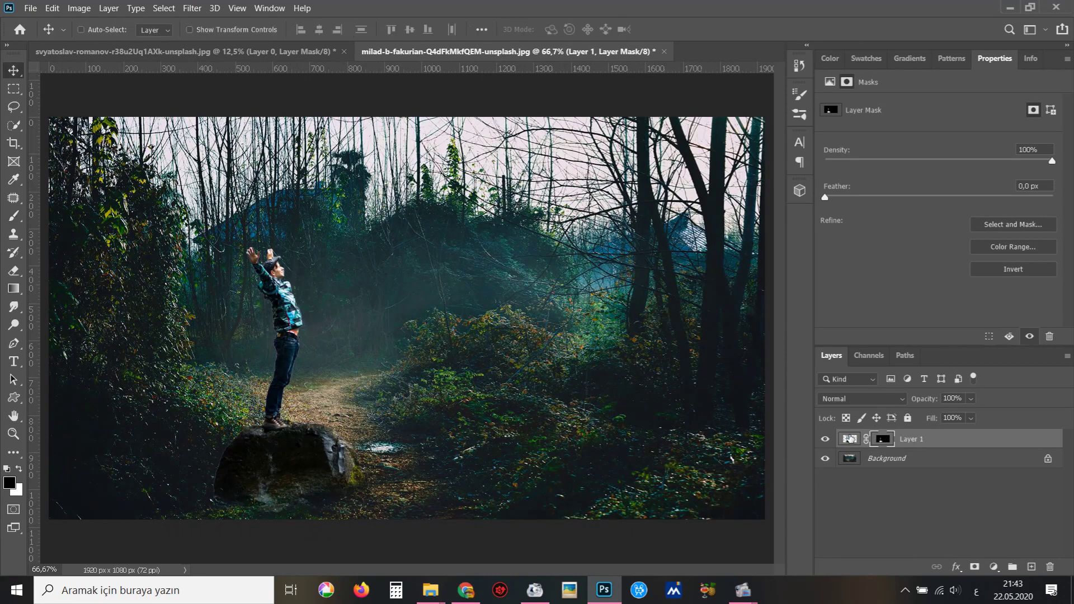
click(905, 459)
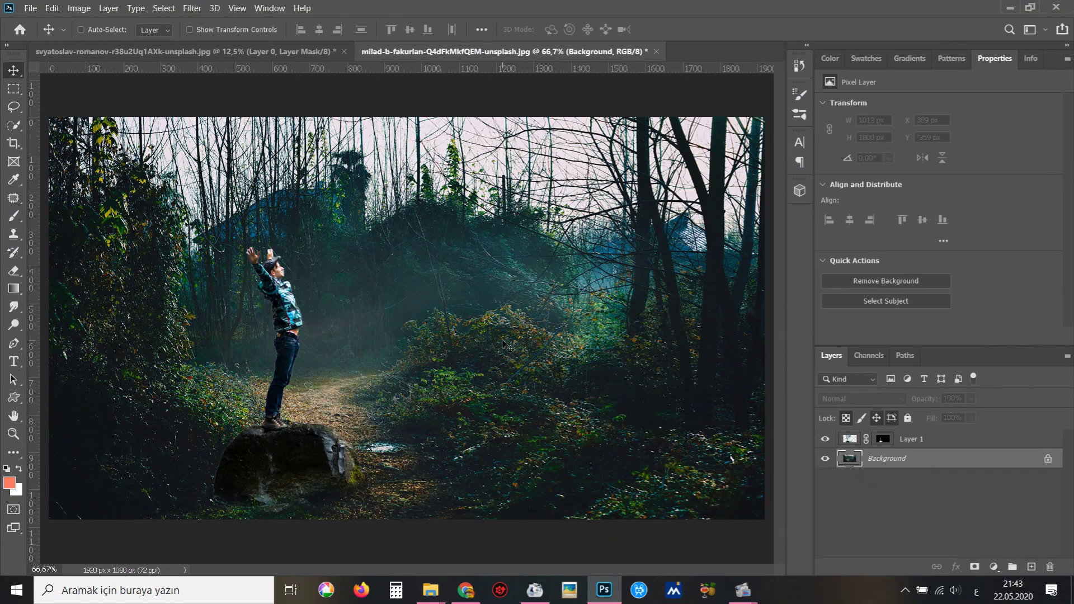
Open the burning-house photo, bring it into the document and scale it to cover the canvas.
key(ctrl+o)
click(250, 133)
click(417, 337)
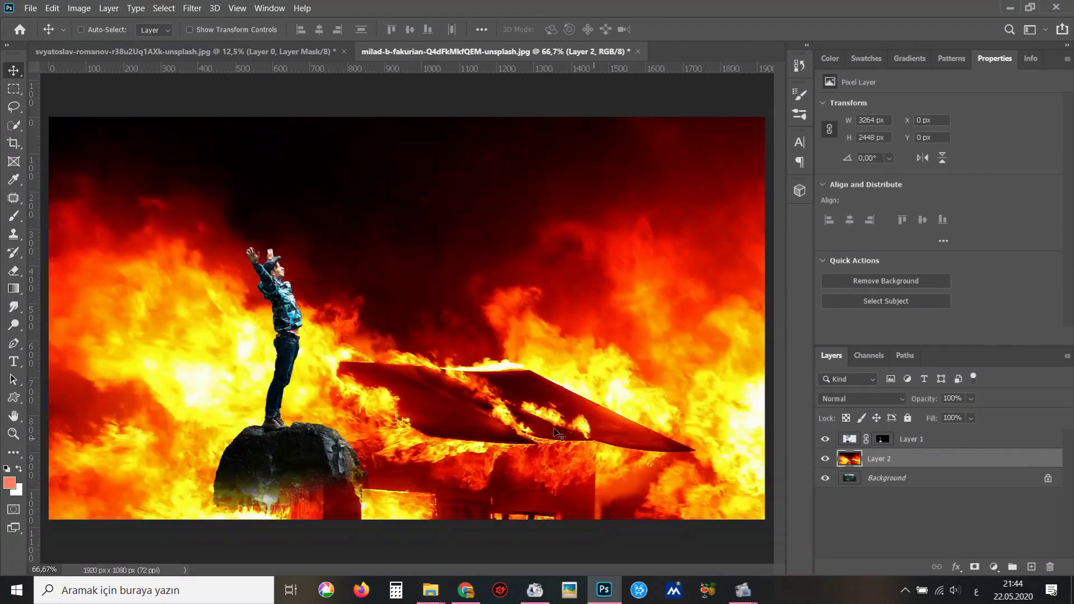
key(ctrl+minus)
drag(484, 372, 458, 265)
key(ctrl+t)
key(ctrl+minus)
drag(618, 230, 551, 282)
drag(504, 313, 448, 291)
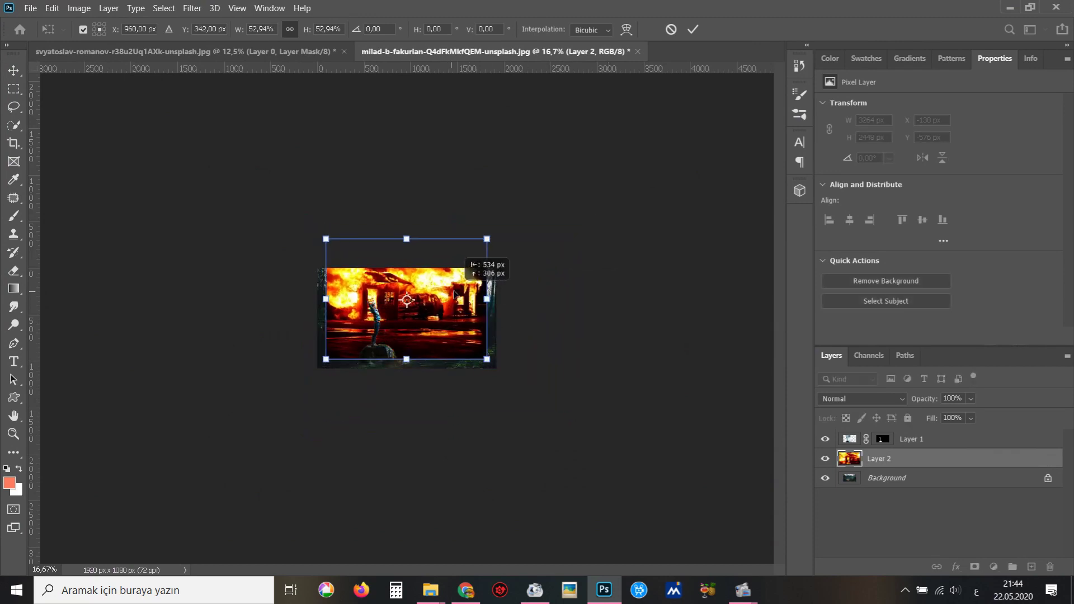
drag(482, 363, 498, 366)
drag(452, 339, 453, 338)
key(Return)
Unlock the forest background layer and move it above the fire layer.
key(ctrl+plus)
key(ctrl+plus)
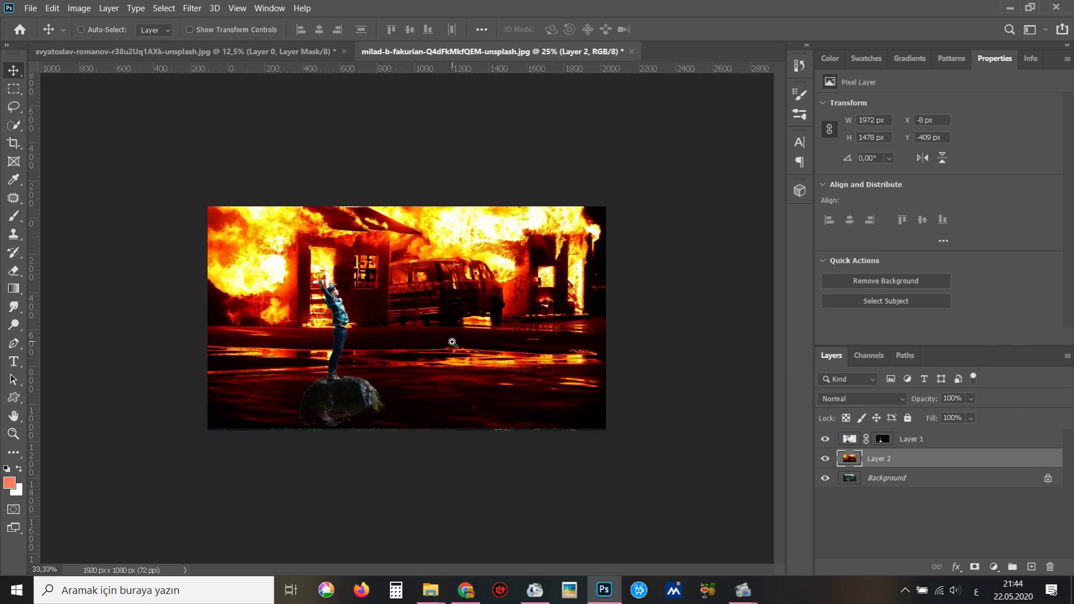
key(ctrl+plus)
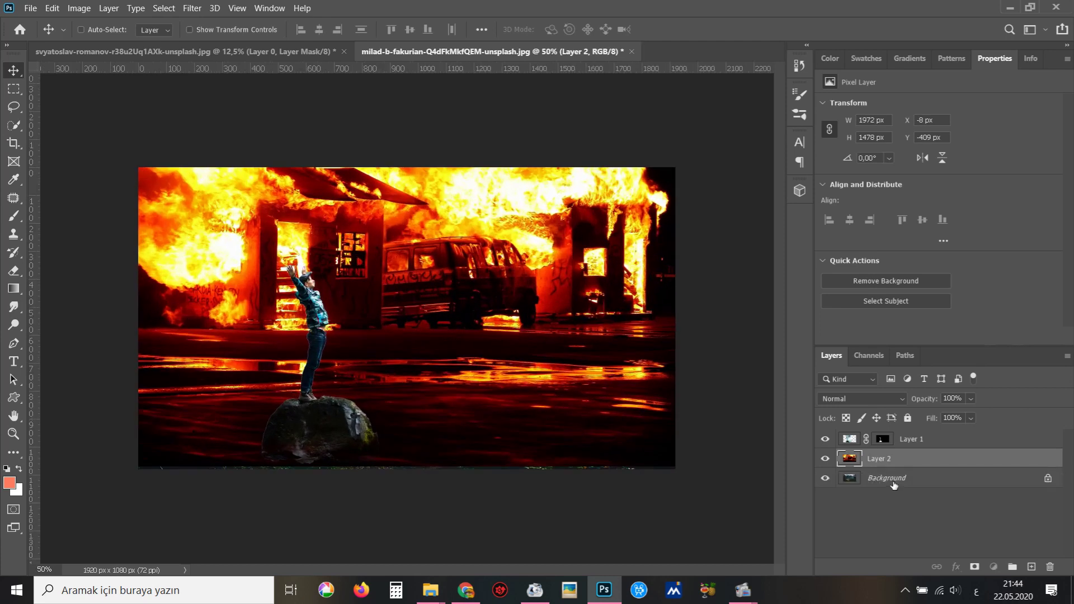
click(1047, 479)
drag(986, 480, 947, 456)
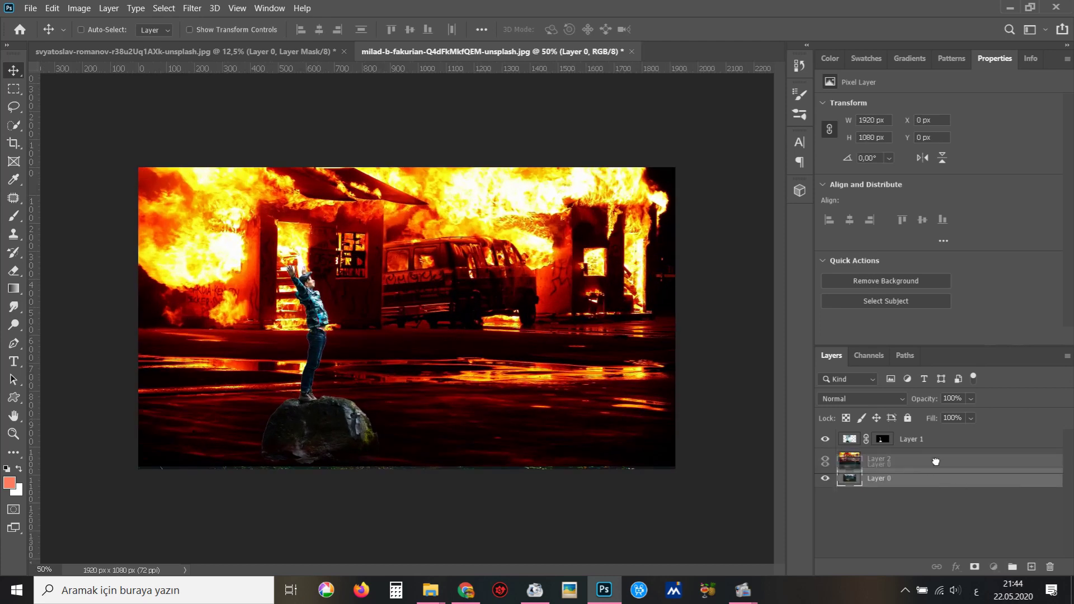
Mask the forest layer and set a large black brush at 100% opacity and flow.
click(975, 567)
key(d)
key(b)
drag(451, 309, 534, 288)
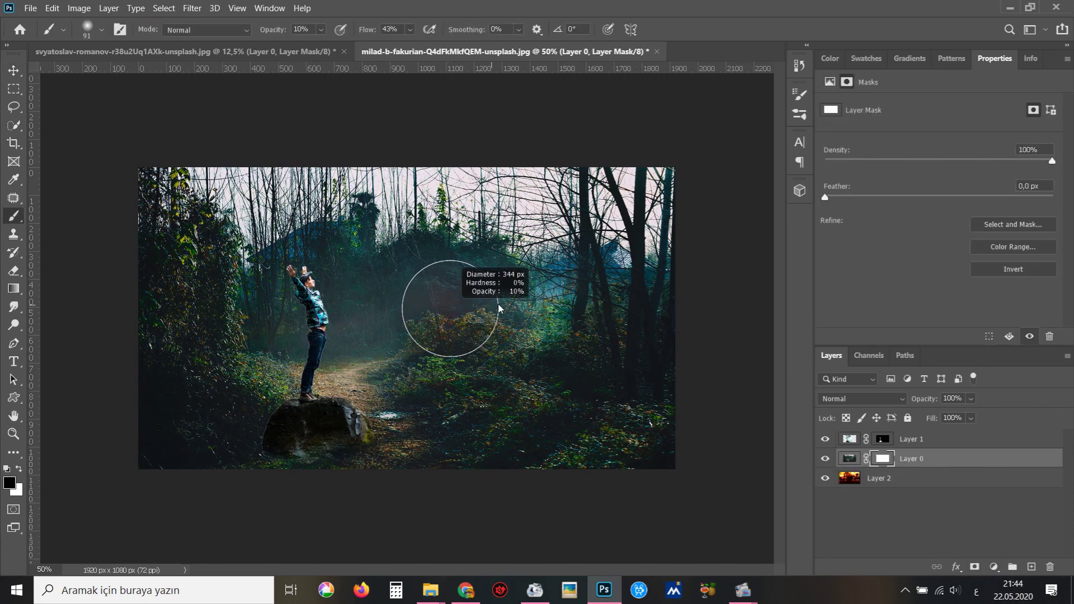
drag(469, 355, 489, 355)
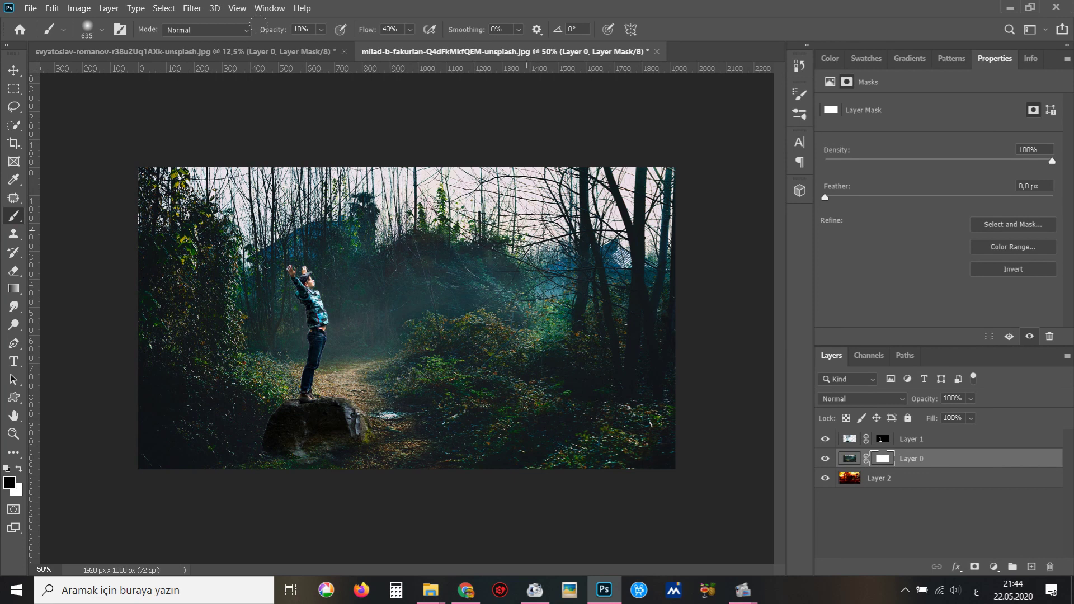
click(322, 29)
click(410, 30)
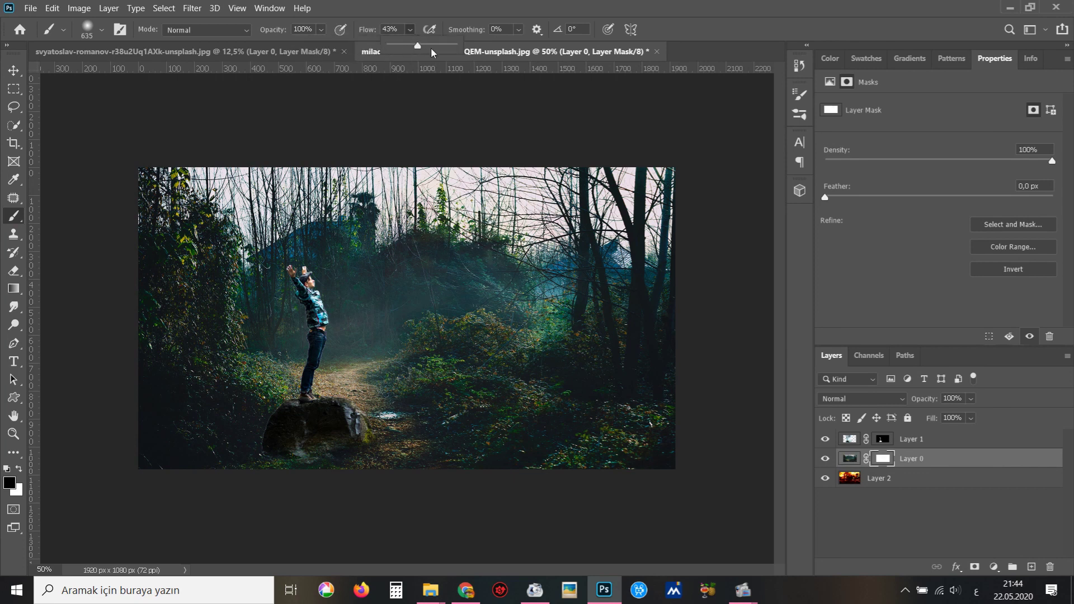
Paint across the top to reveal the burning house, doorway fire and van.
drag(631, 110, 61, 68)
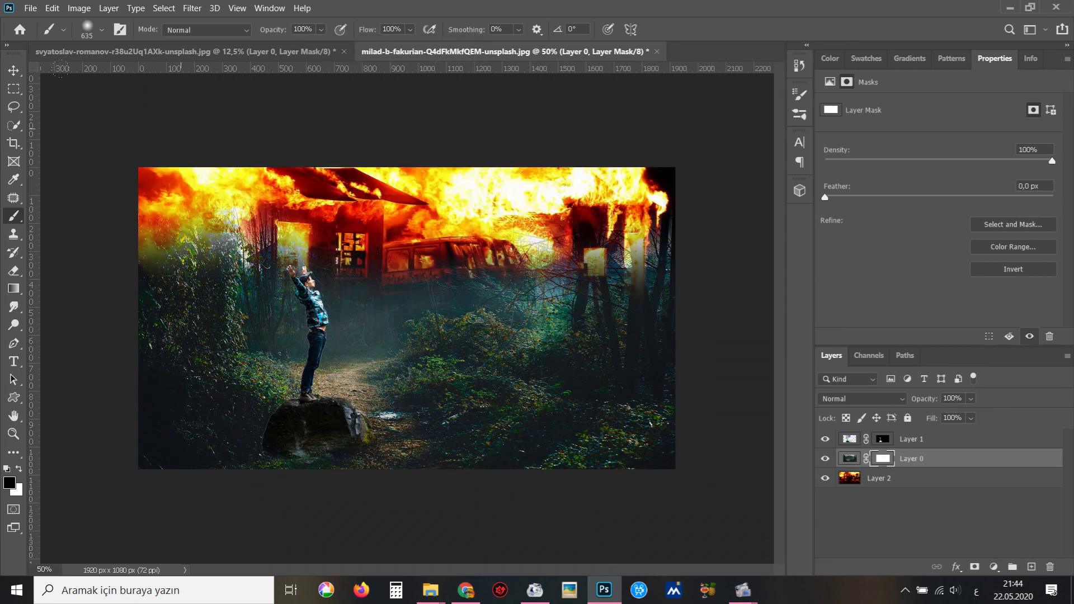
drag(54, 130, 334, 153)
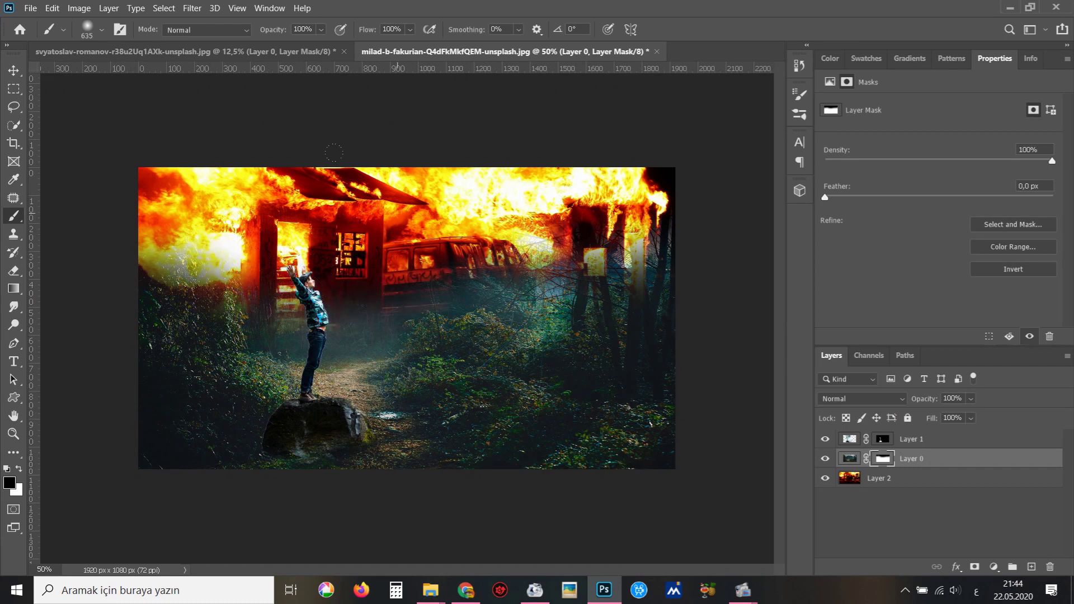
drag(330, 152, 456, 163)
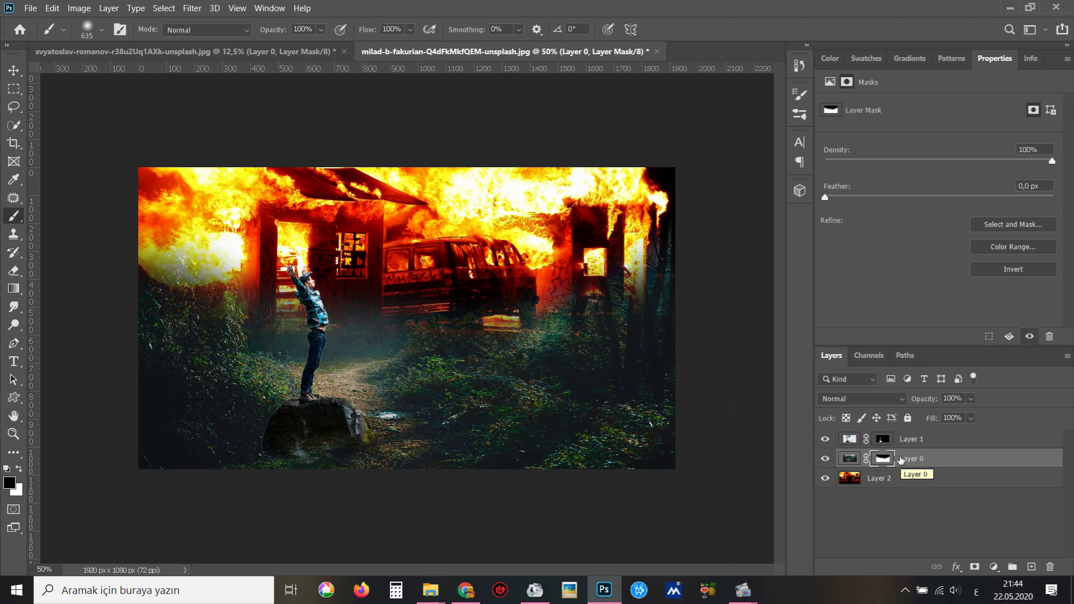
Add a new empty layer and set up a small light grey #d8d8d8 brush at reduced opacity.
key(ctrl+shift+alt+n)
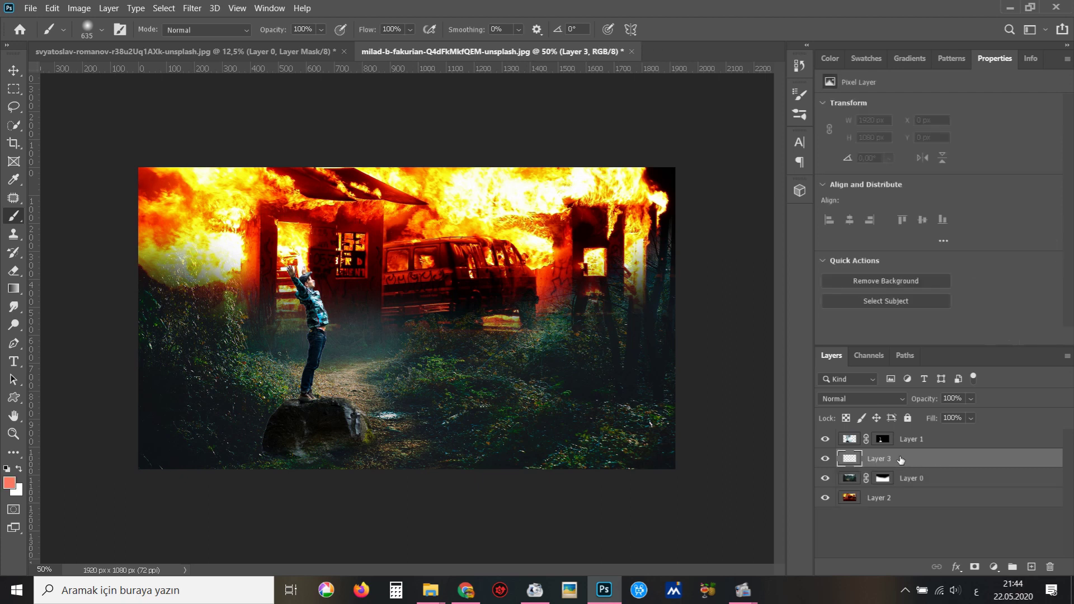
click(9, 483)
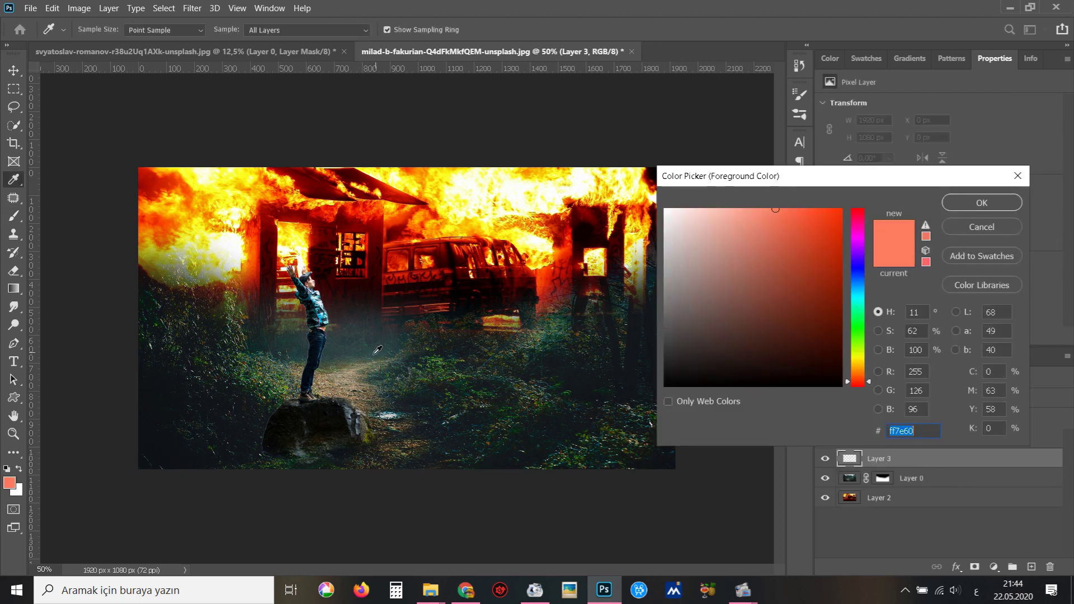
click(913, 430)
text(d8d8d8)
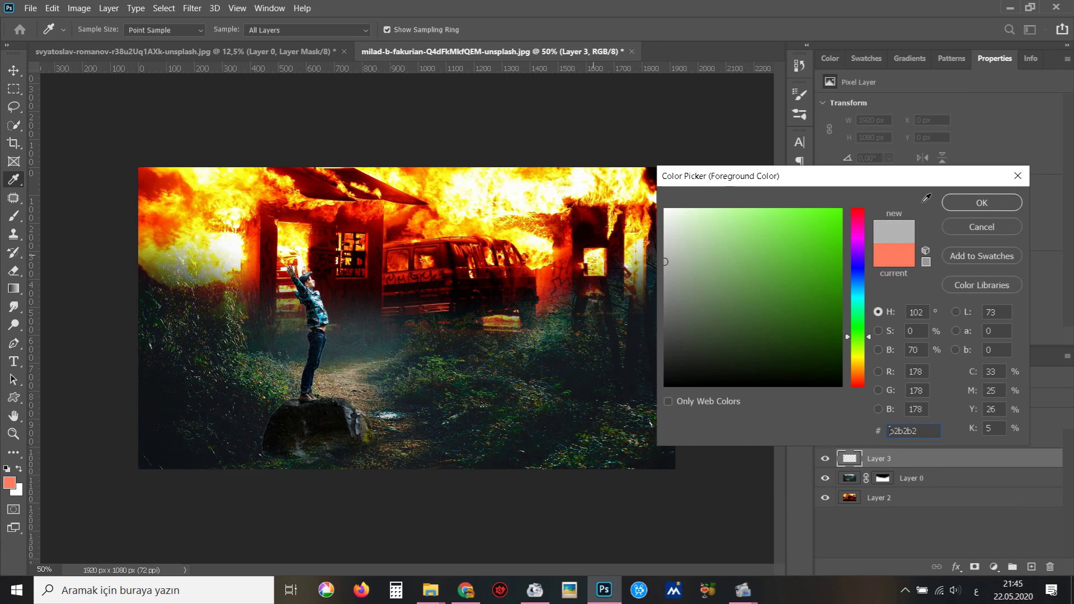
click(987, 205)
key(b)
drag(520, 356, 486, 353)
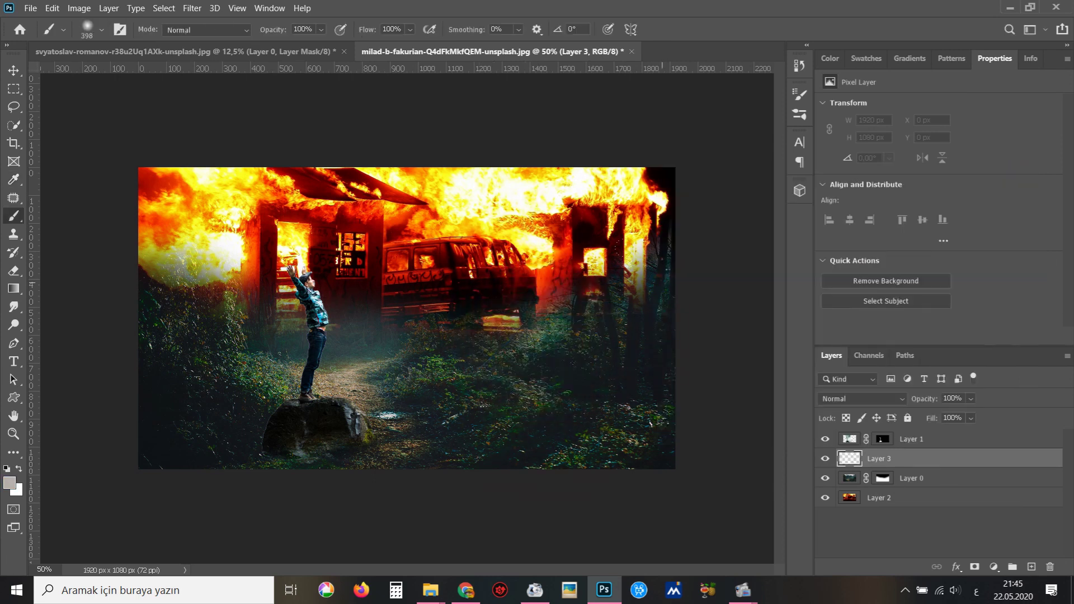
click(319, 32)
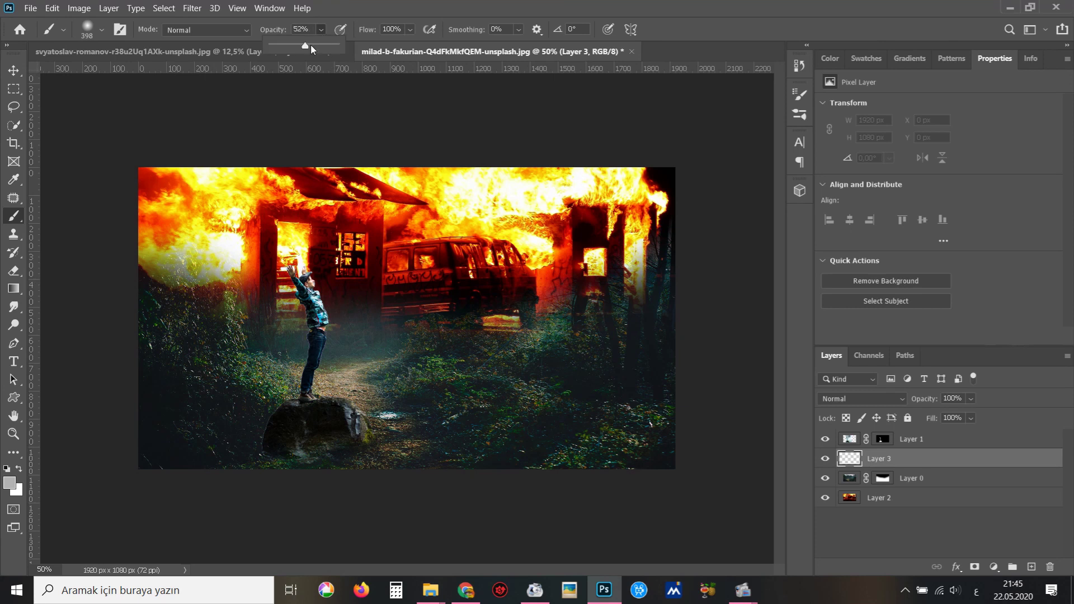
click(410, 29)
Paint soft fog across the scene's middle around the boy and van with lower flow and opacity.
drag(616, 252, 417, 292)
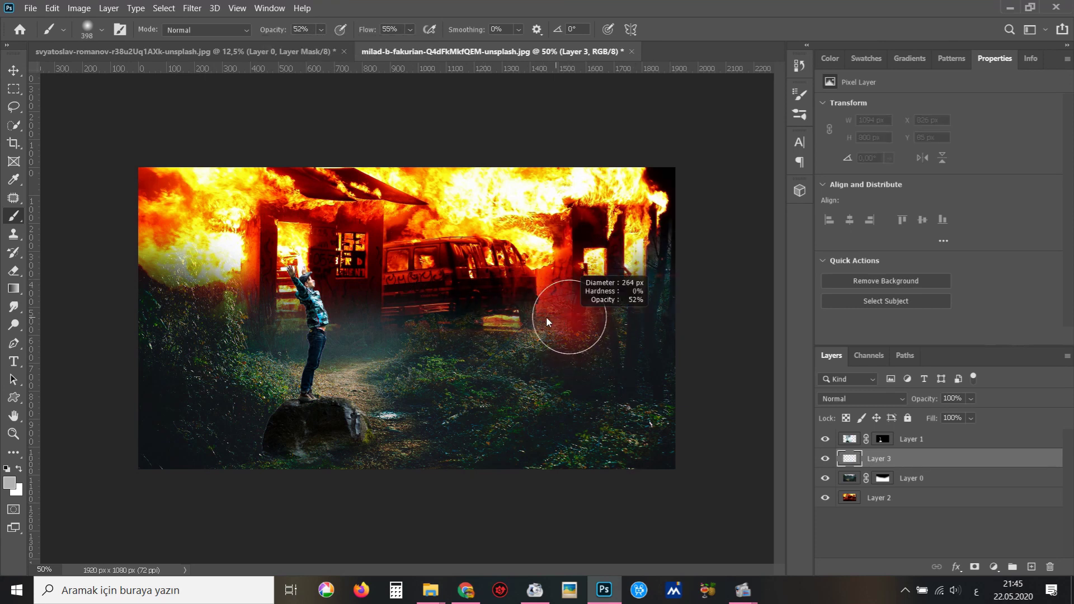
click(410, 29)
drag(321, 30, 310, 45)
drag(576, 279, 336, 336)
drag(671, 263, 414, 335)
mouse_move(352, 325)
mouse_down()
mouse_move(179, 296)
mouse_move(698, 247)
mouse_move(570, 279)
mouse_up()
mouse_move(666, 246)
mouse_down()
mouse_move(308, 334)
mouse_move(337, 331)
mouse_up()
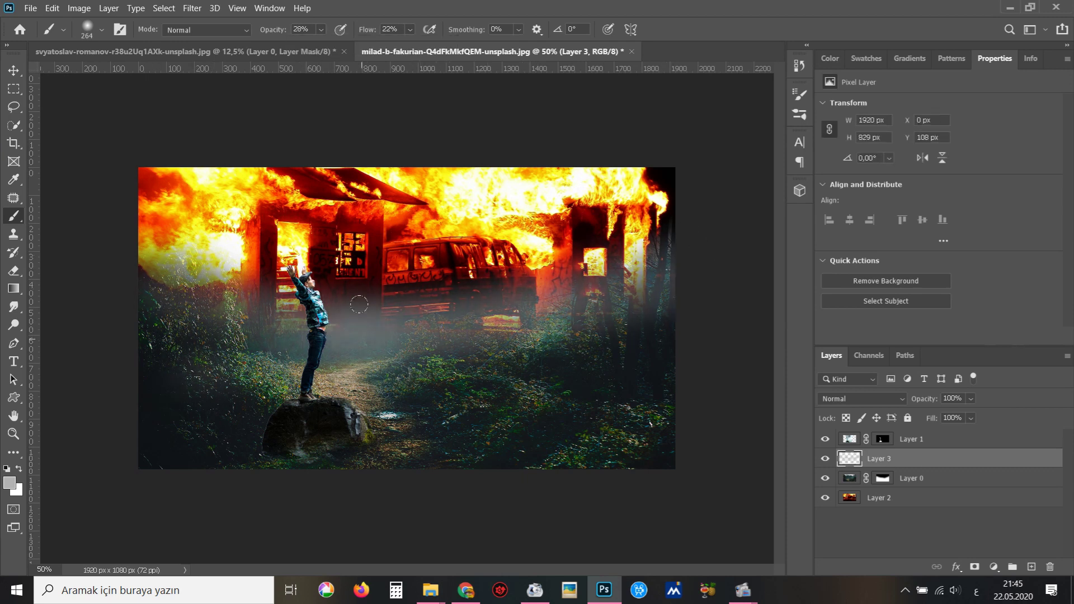
Apply a Gaussian Blur of radius 69,7 to the fog and compare it on and off.
click(192, 7)
mouse_move(200, 157)
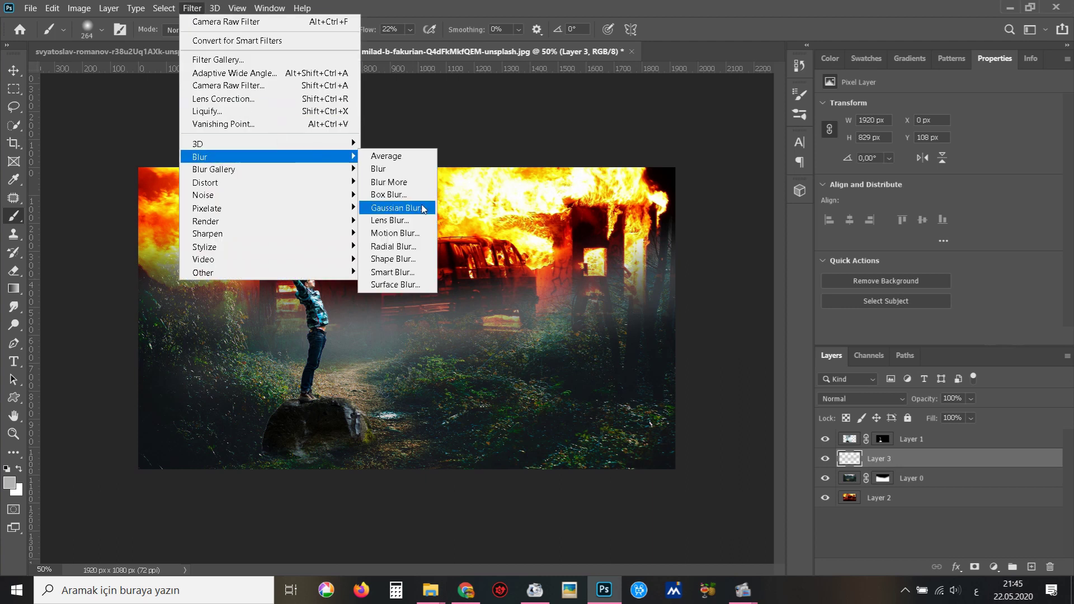
click(392, 202)
click(838, 353)
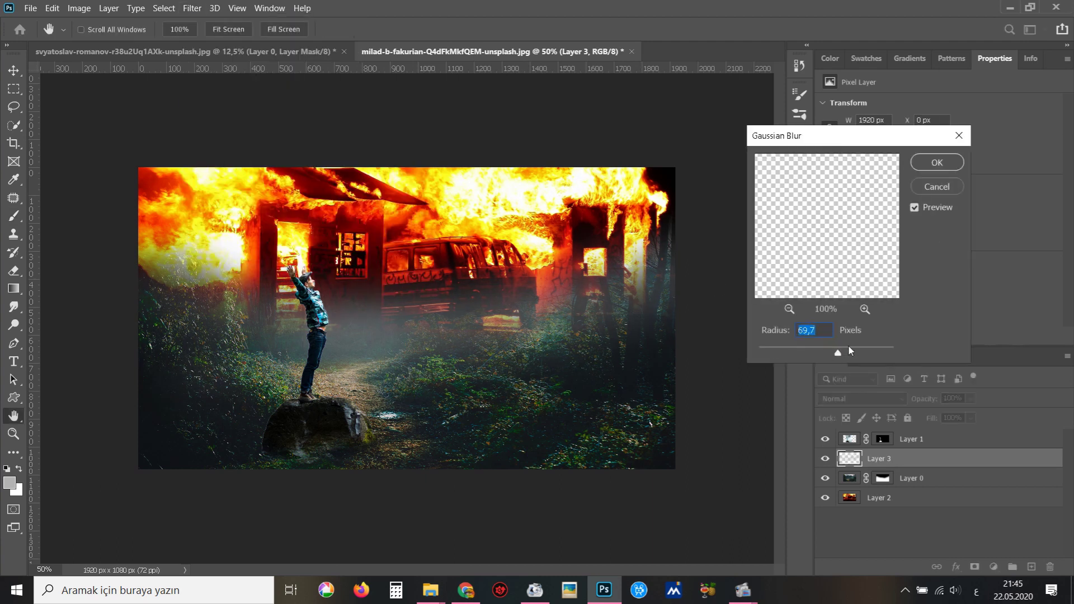
click(938, 162)
click(825, 459)
click(825, 459)
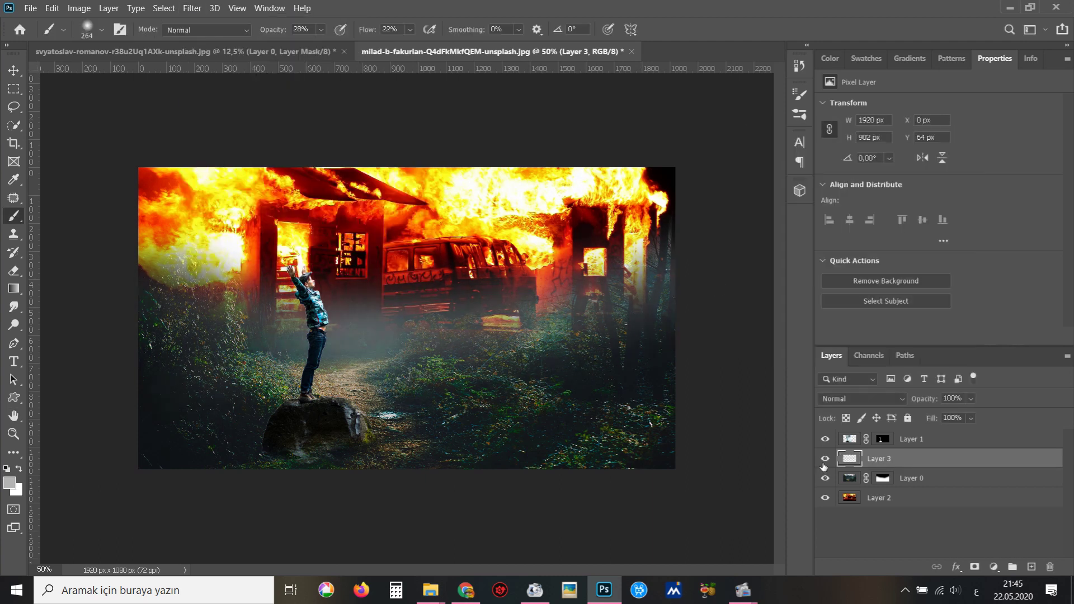
key(ctrl+z)
Clip a Color Balance layer to Layer 0, warming midtones to +71 red and shadows +13 blue.
click(901, 479)
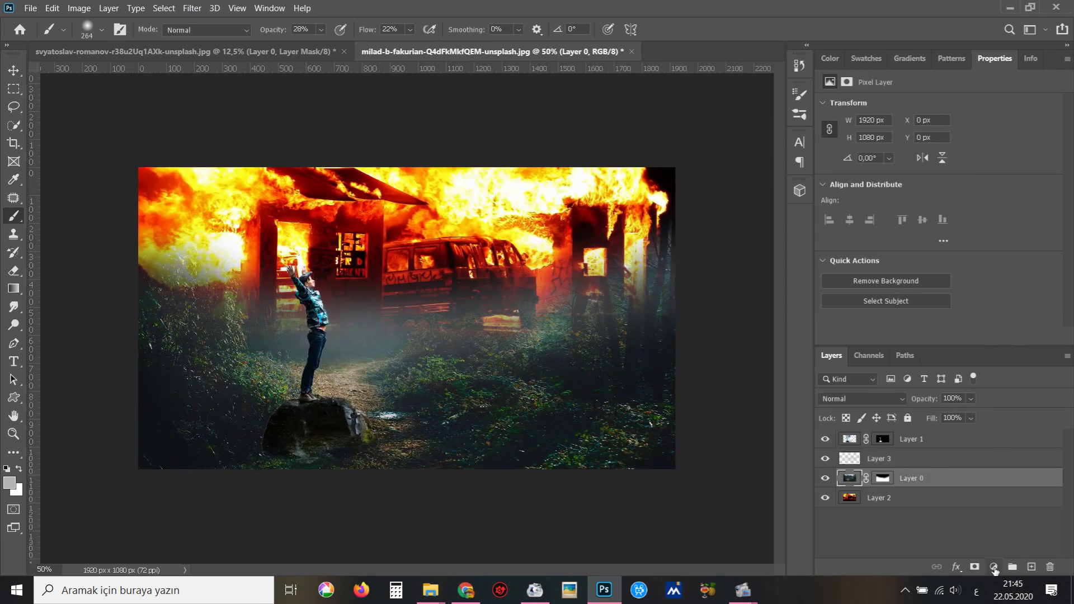
click(994, 566)
click(996, 446)
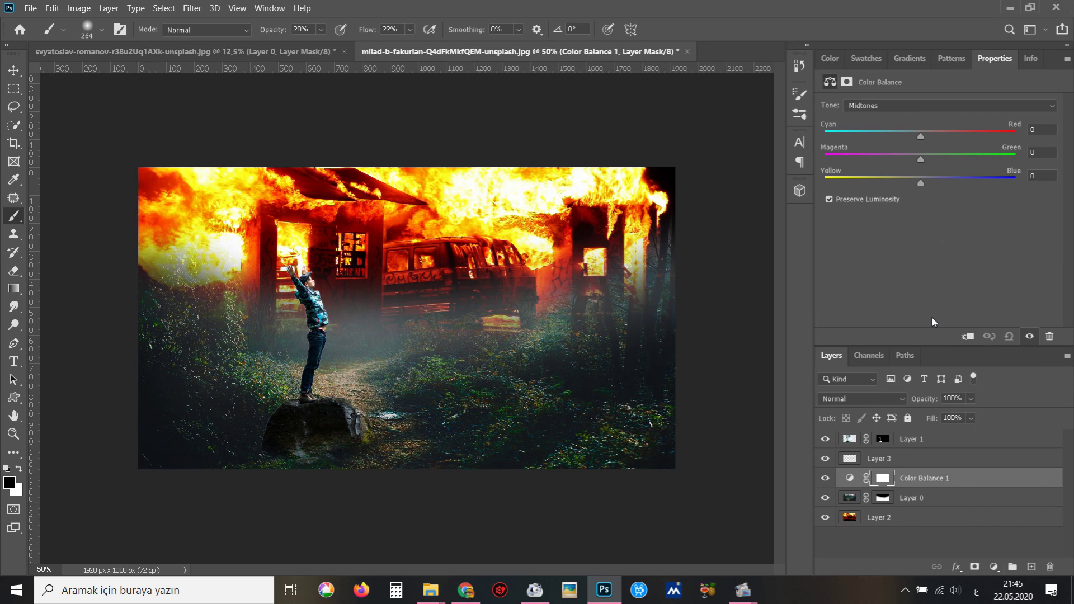
drag(922, 136, 971, 133)
click(968, 337)
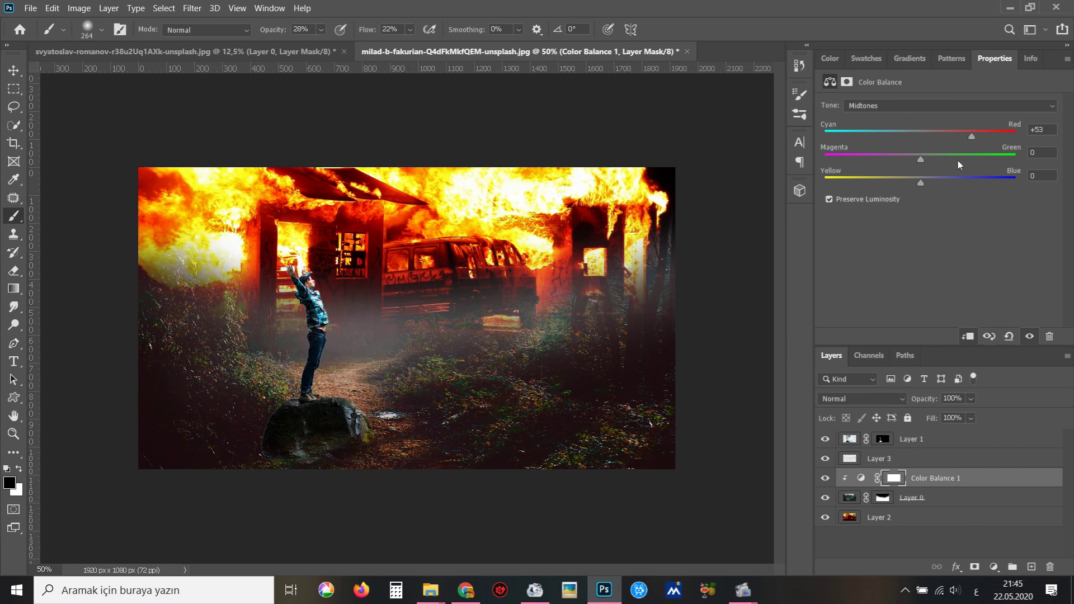
drag(984, 139, 989, 137)
mouse_move(921, 183)
mouse_down()
mouse_move(897, 185)
mouse_move(944, 159)
mouse_move(911, 159)
mouse_move(924, 160)
mouse_move(890, 135)
mouse_move(920, 135)
mouse_up()
click(935, 105)
mouse_move(936, 177)
mouse_down()
mouse_move(947, 179)
mouse_move(933, 185)
mouse_up()
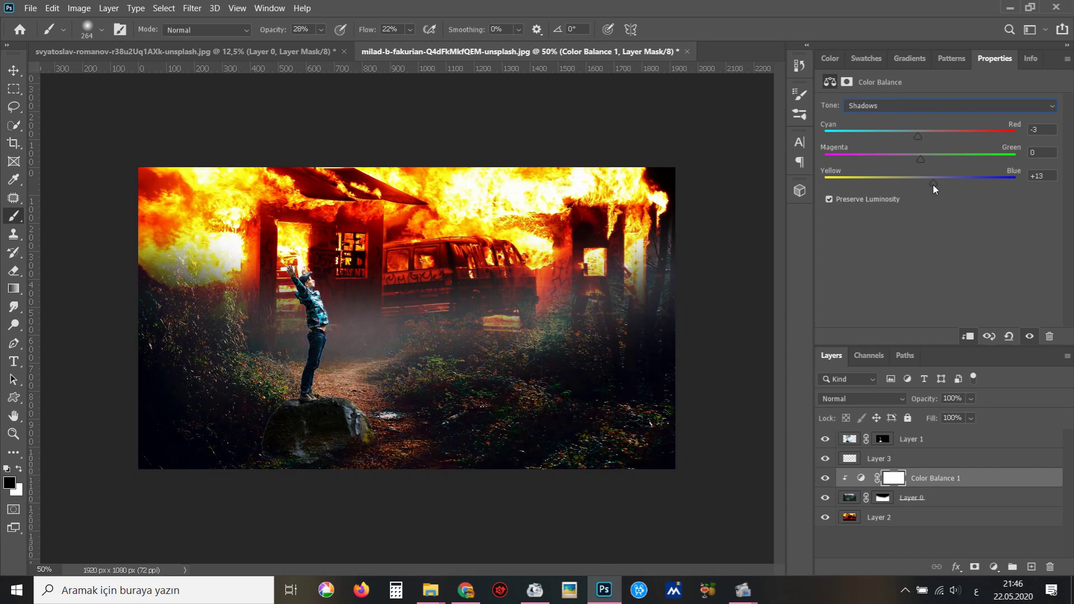
click(825, 478)
Add a Color Balance layer above Layer 2, pushing shadows and midtones toward cyan and blue.
click(898, 519)
click(994, 567)
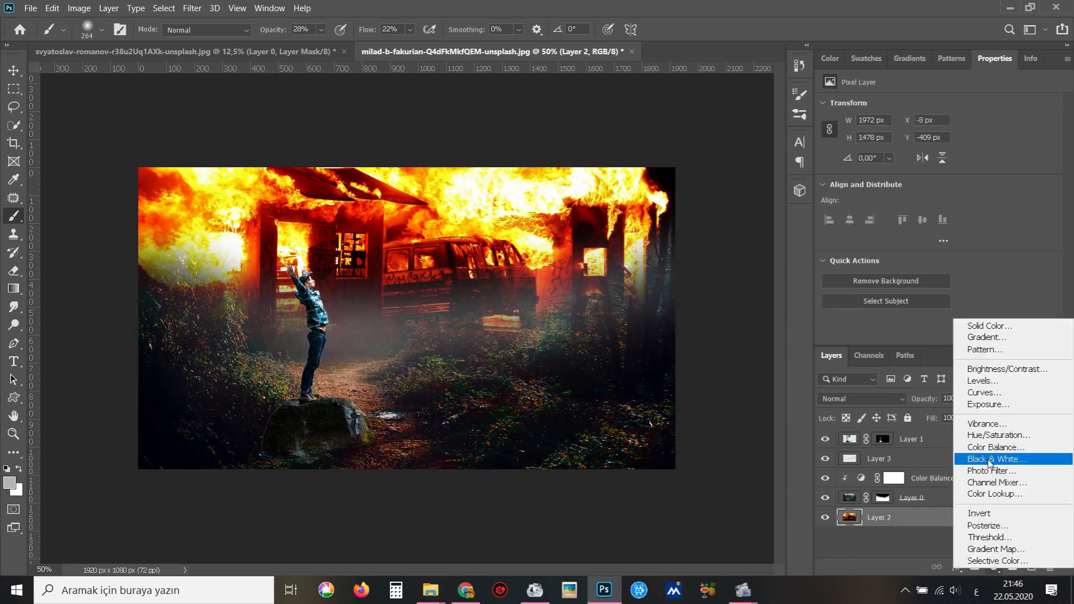
click(979, 450)
click(929, 105)
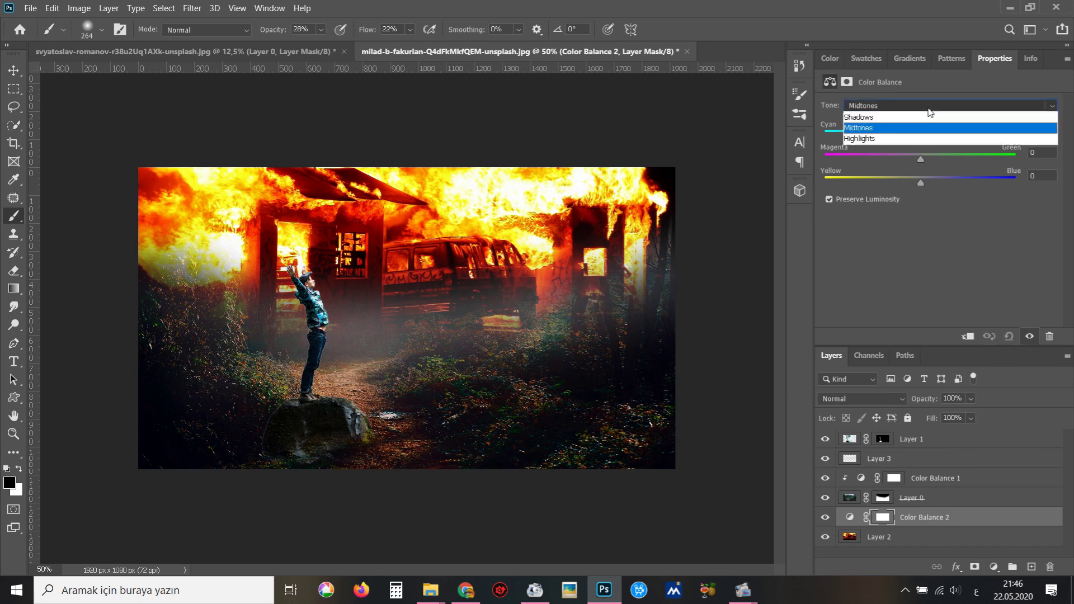
mouse_move(921, 136)
mouse_down()
mouse_move(958, 136)
mouse_move(885, 137)
mouse_up()
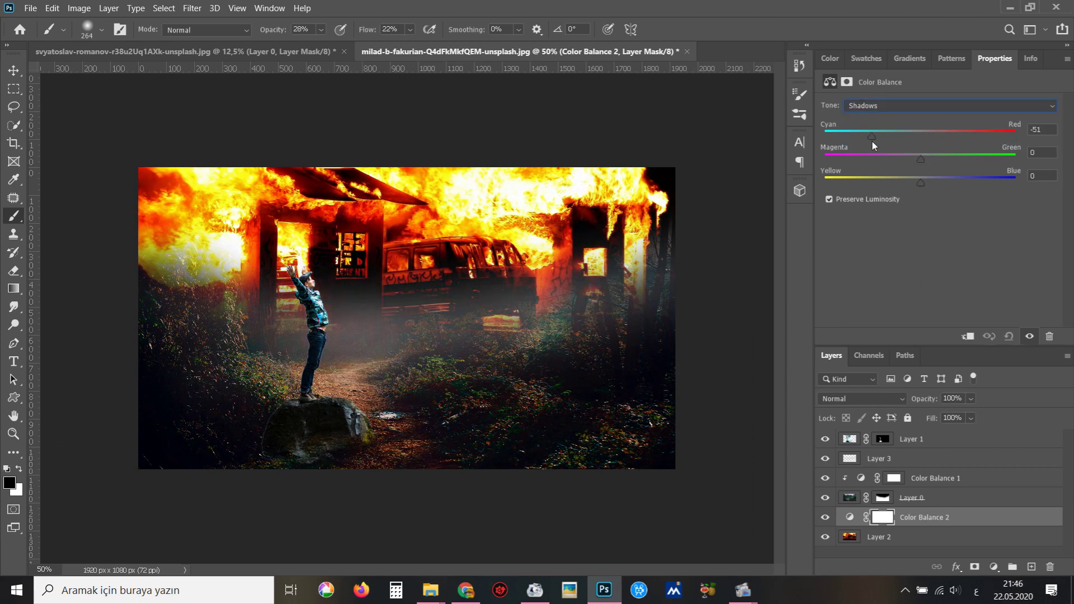
drag(927, 182, 953, 179)
click(952, 105)
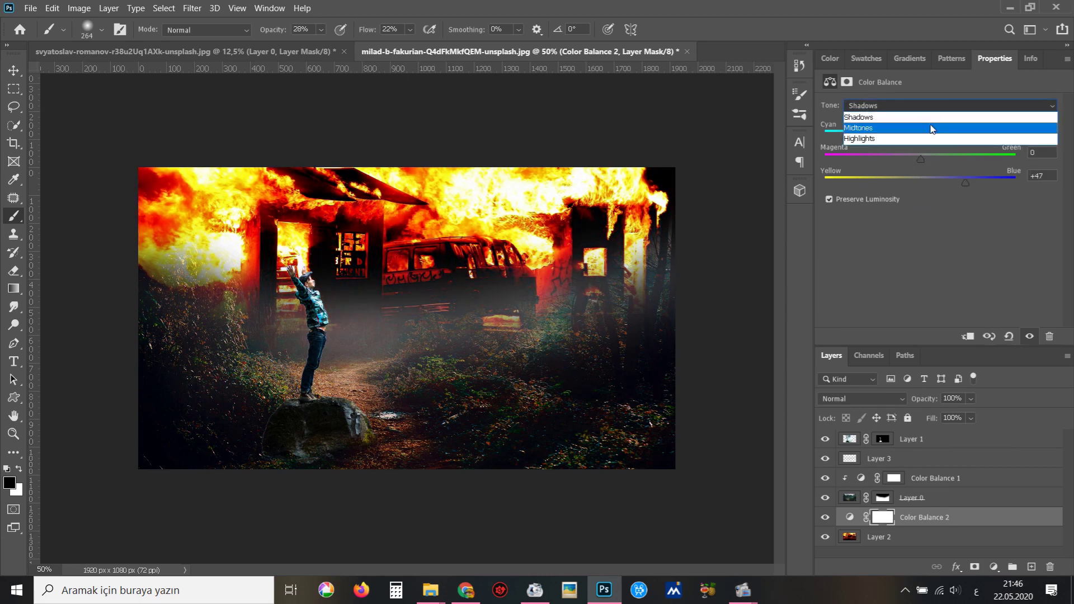
drag(920, 136, 879, 138)
drag(965, 181, 975, 179)
drag(923, 160, 913, 146)
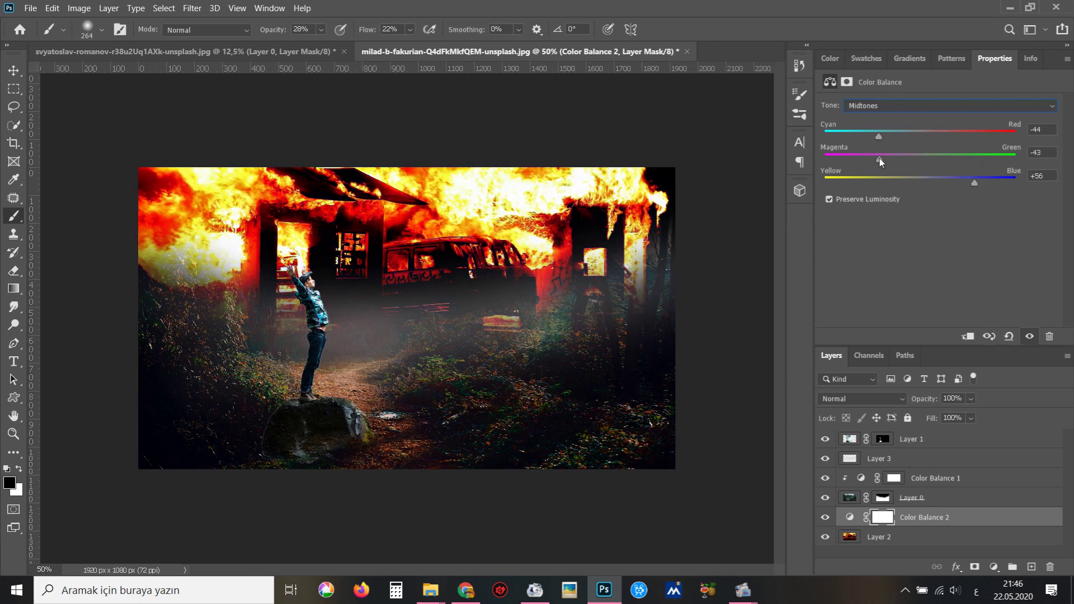
Set the highlights to +31 red, +12 green, +62 blue and clip the layer to Layer 2.
click(924, 107)
click(917, 138)
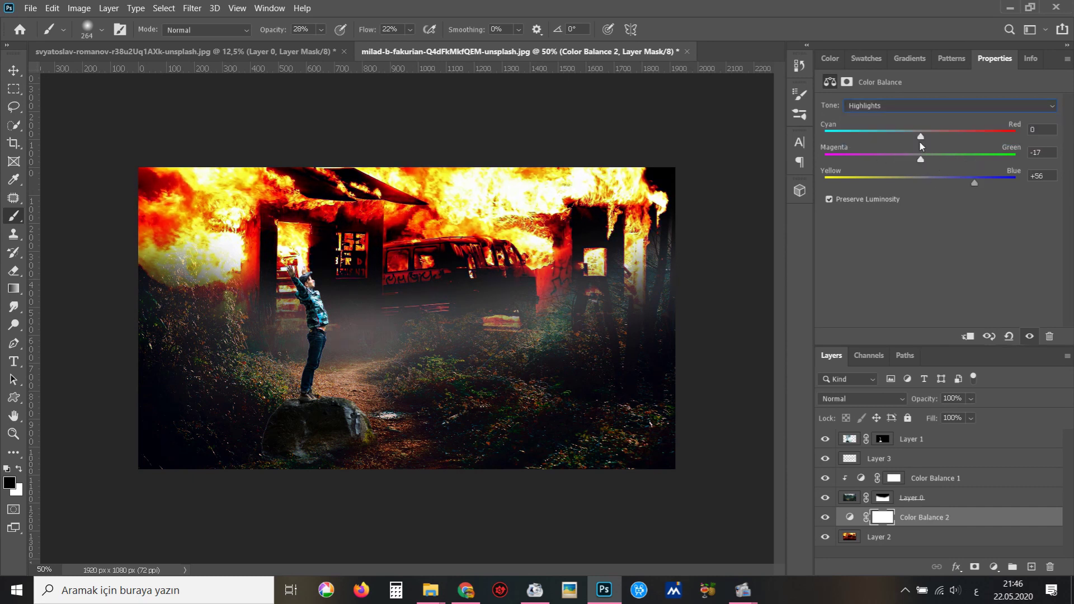
mouse_move(952, 183)
mouse_down()
mouse_move(876, 197)
mouse_move(975, 185)
mouse_up()
mouse_move(920, 159)
mouse_down()
mouse_move(887, 160)
mouse_move(933, 175)
mouse_up()
drag(905, 138, 950, 140)
key(ctrl+alt+g)
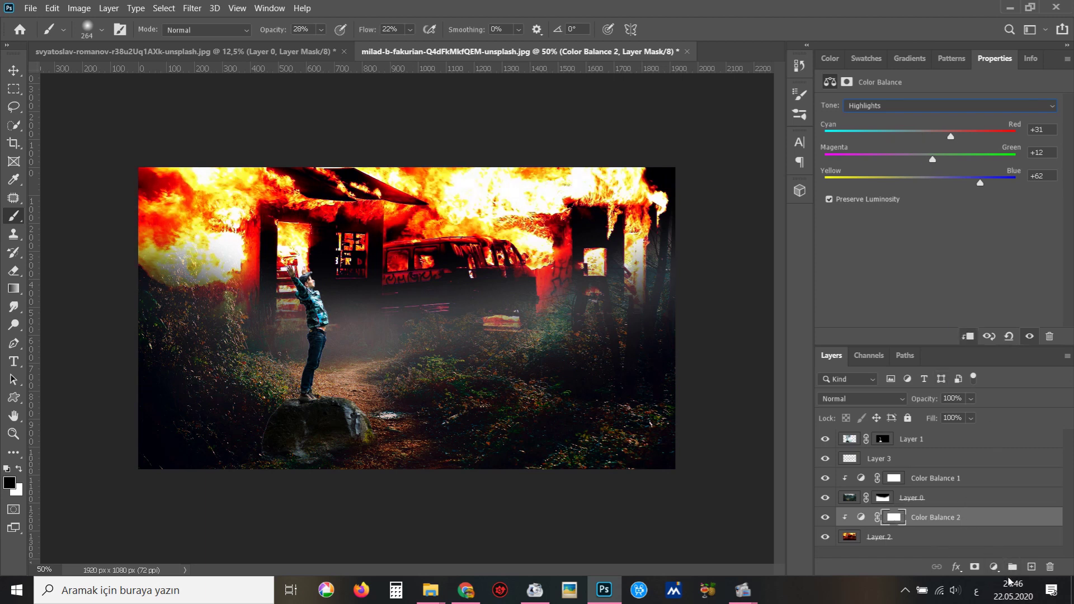
click(994, 567)
Add Hue/Saturation layers: burning house saturation -41; forest saturation -23, lightness -10.
click(984, 434)
drag(939, 187, 894, 191)
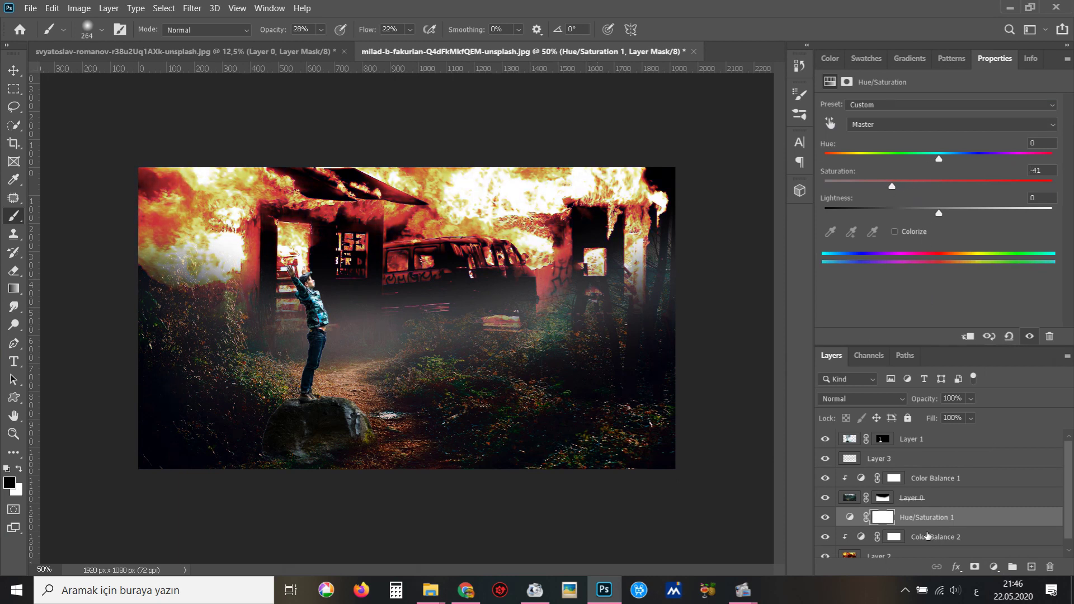
click(930, 498)
click(994, 567)
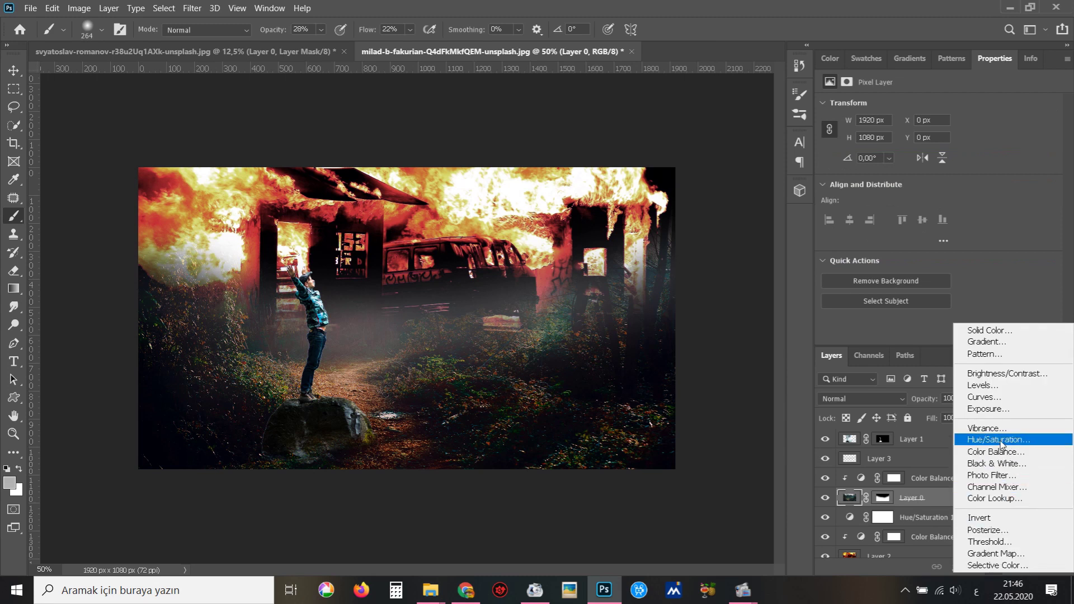
click(984, 437)
drag(928, 190, 908, 188)
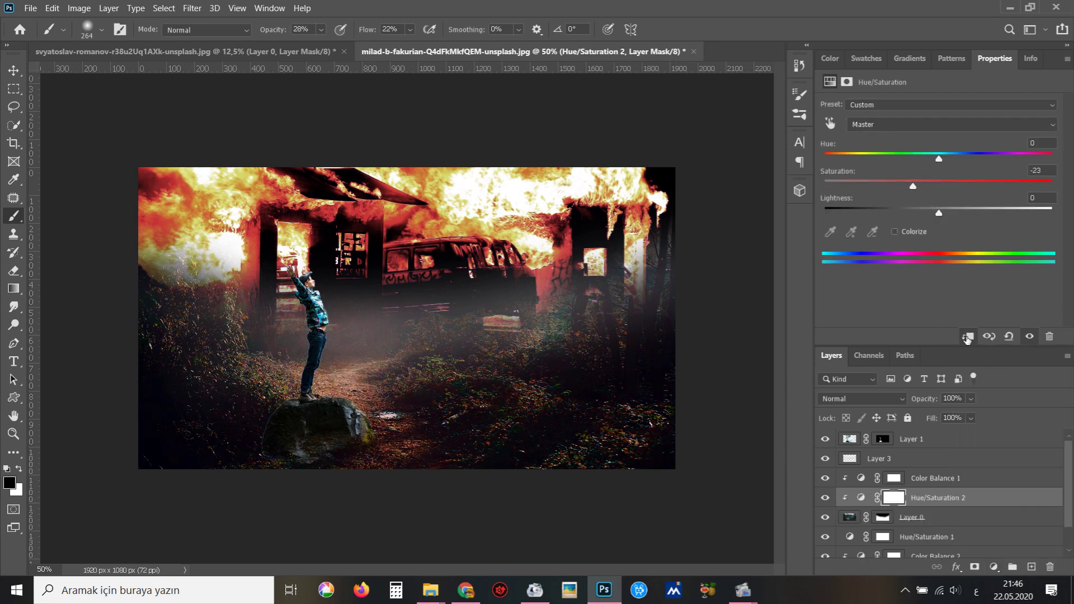
drag(939, 214, 928, 214)
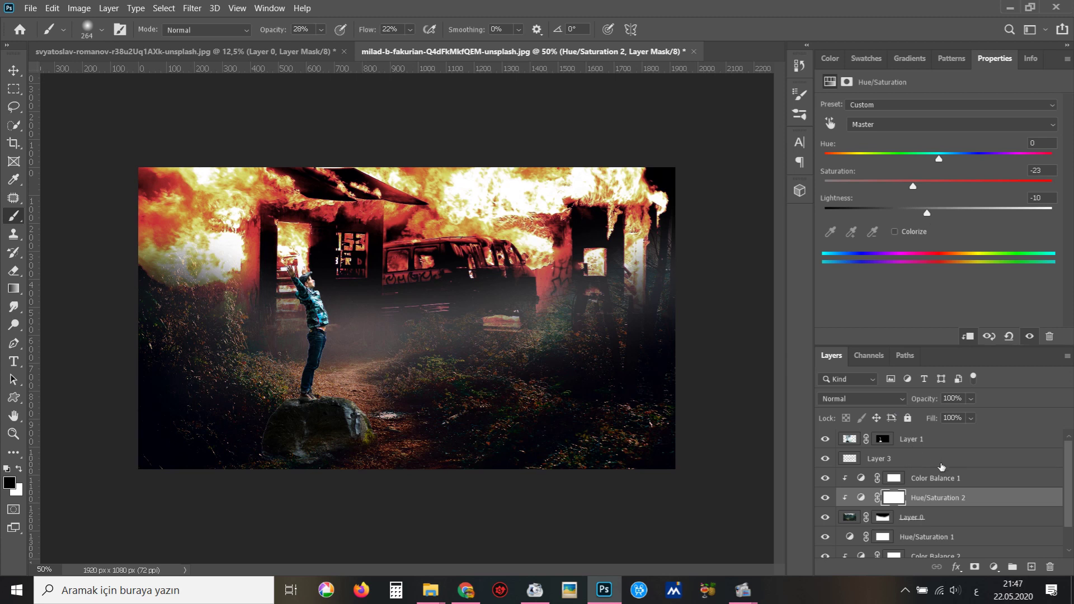
click(849, 439)
Zoom in on the boy's upper body and test Magic Wand selections around his raised hands.
click(825, 440)
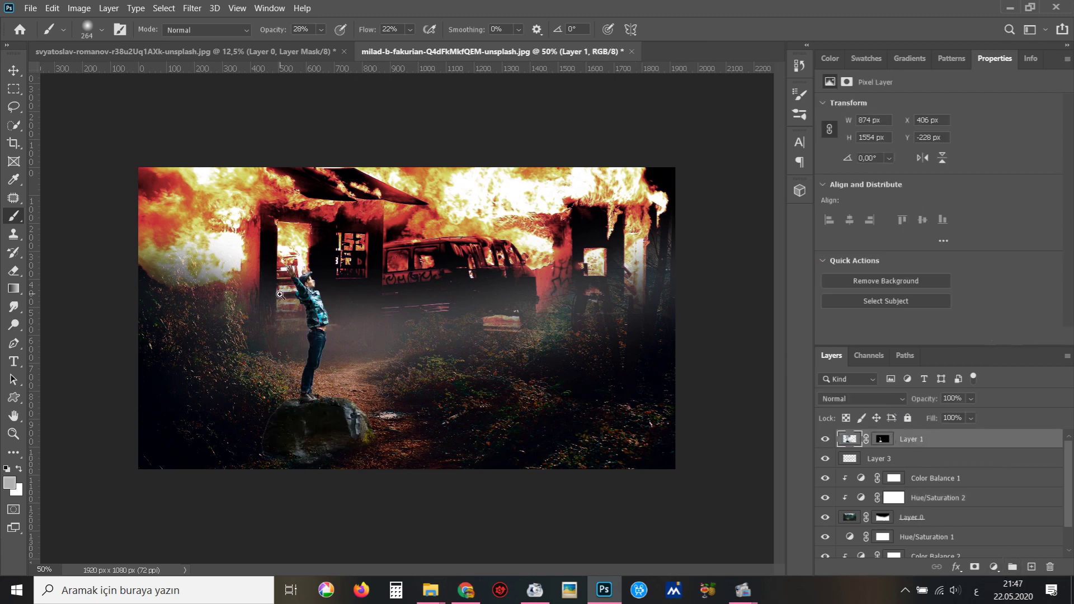
scroll(280, 297, up, 3)
drag(295, 367, 404, 339)
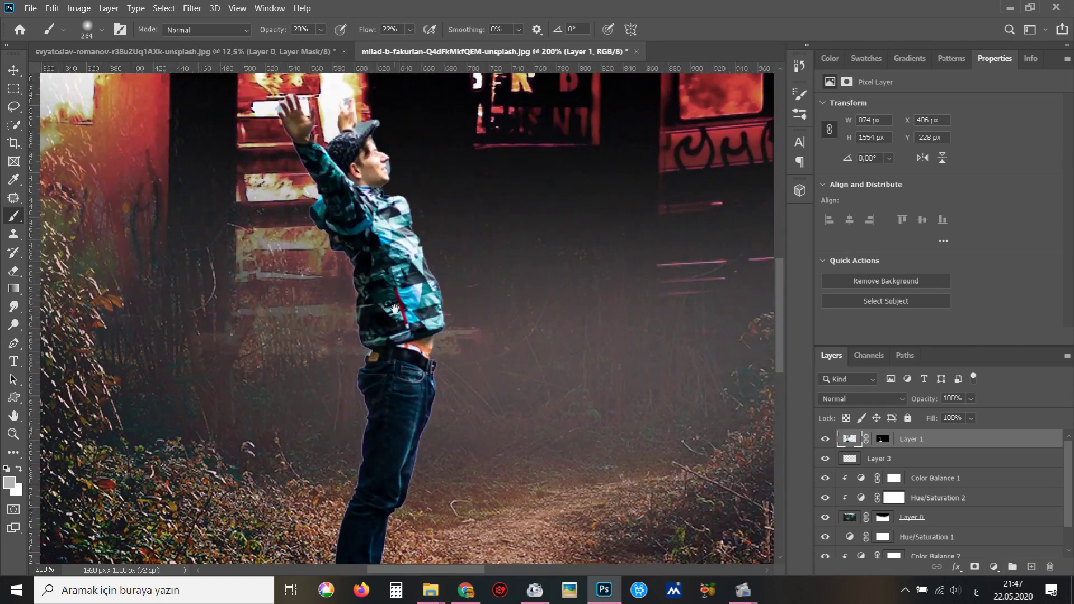
scroll(404, 338, down, 3)
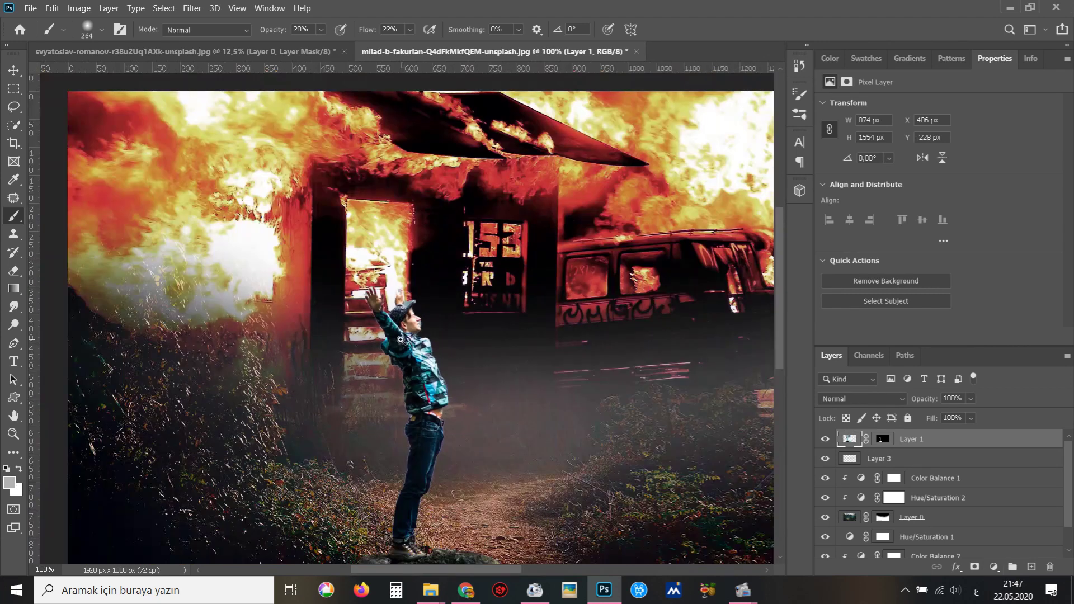
scroll(404, 339, up, 5)
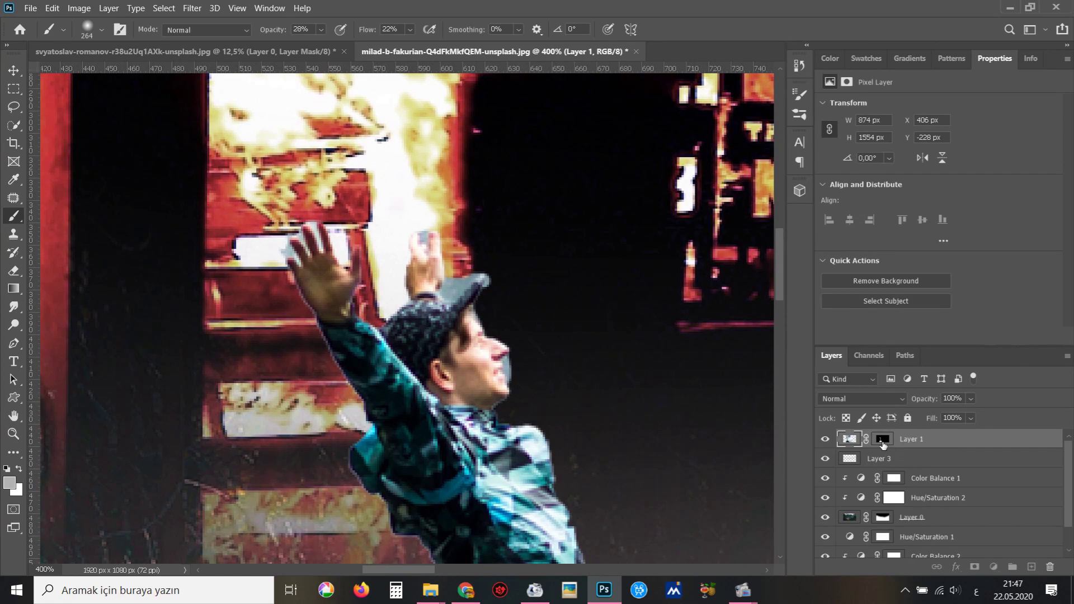
shift+click(883, 439)
scroll(361, 308, up, 2)
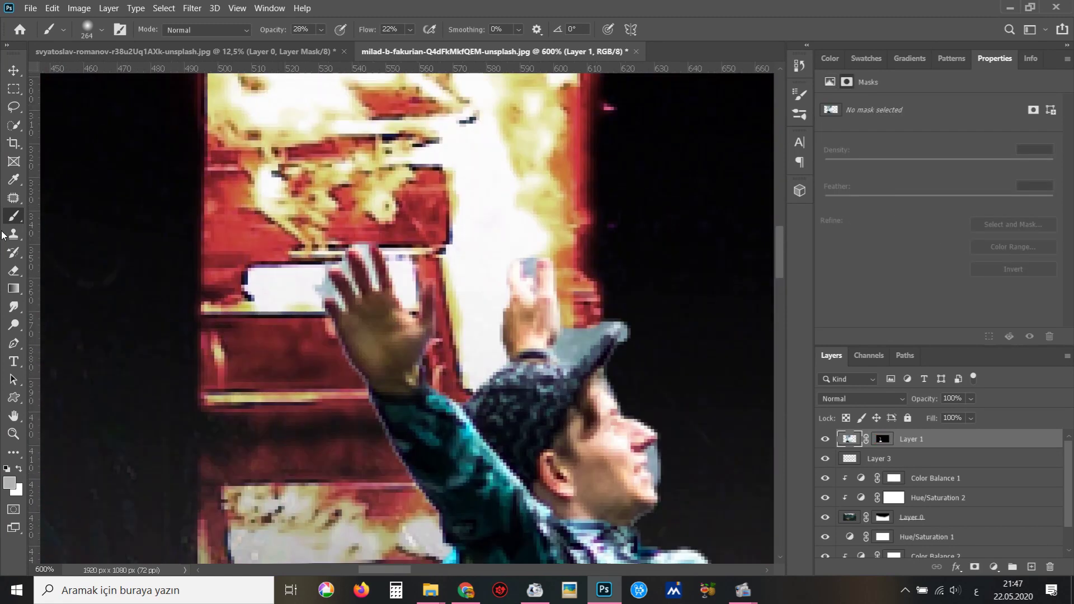
right_click(14, 125)
click(84, 138)
key(shift+w)
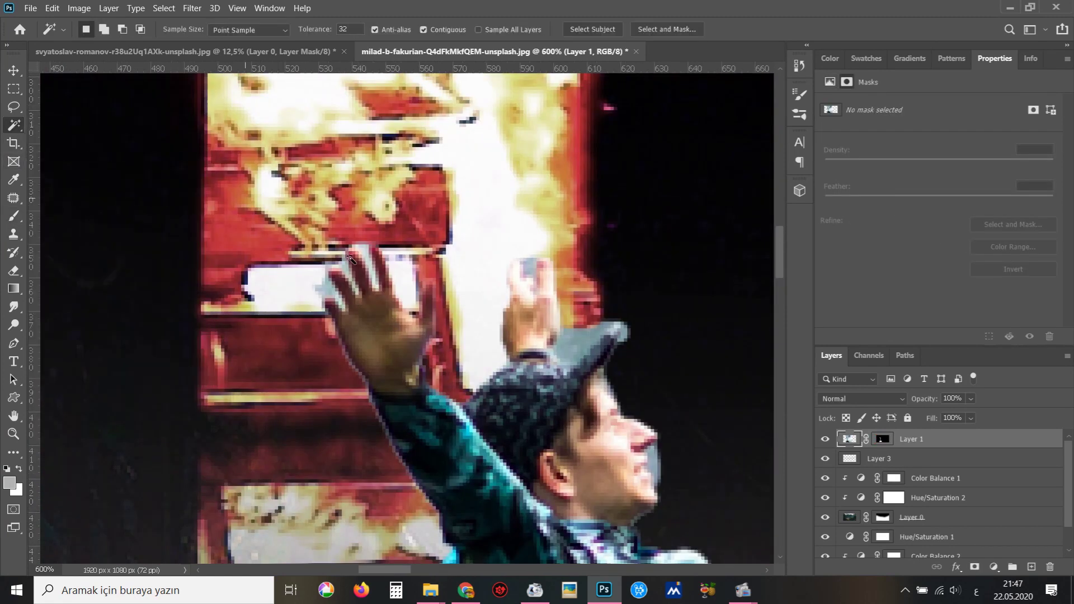
click(370, 282)
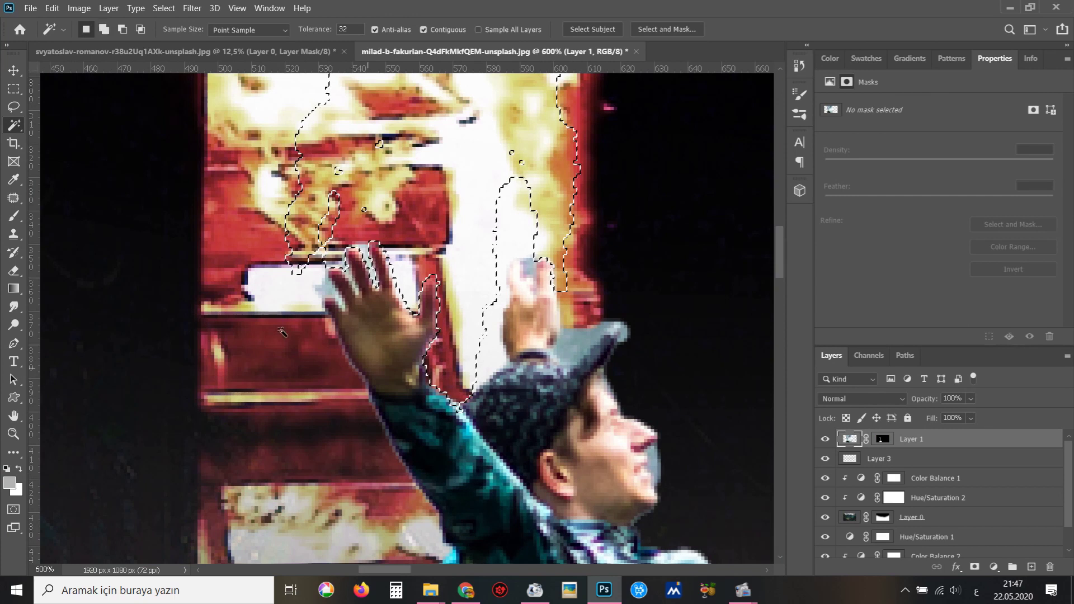
shift+click(326, 292)
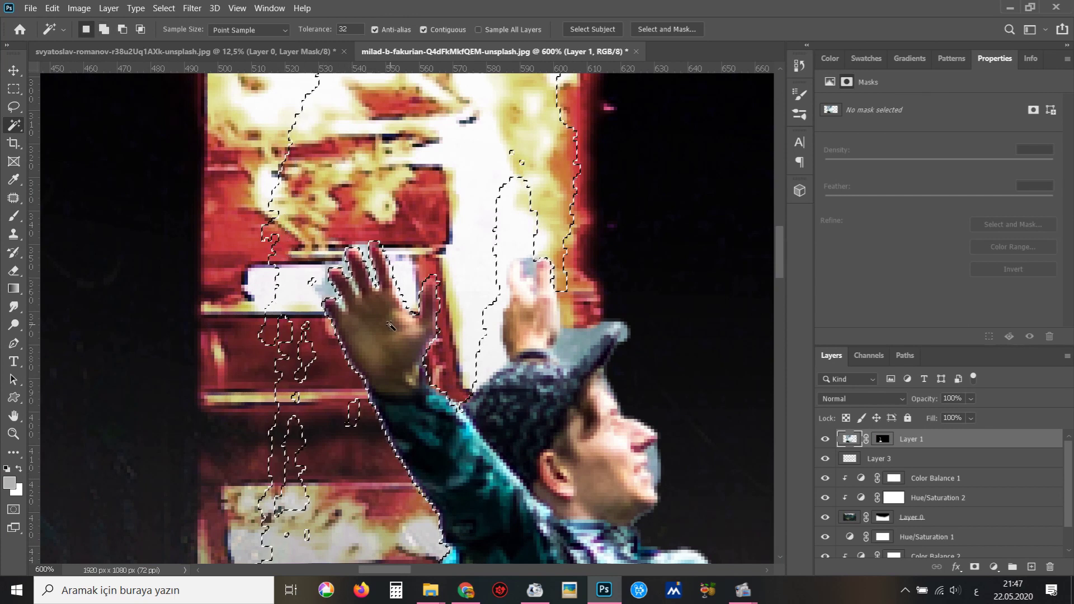
key(ctrl+d)
With the boy's mask disabled, select areas between the hands and beside the face, then undo a trial deletion.
drag(613, 358, 585, 351)
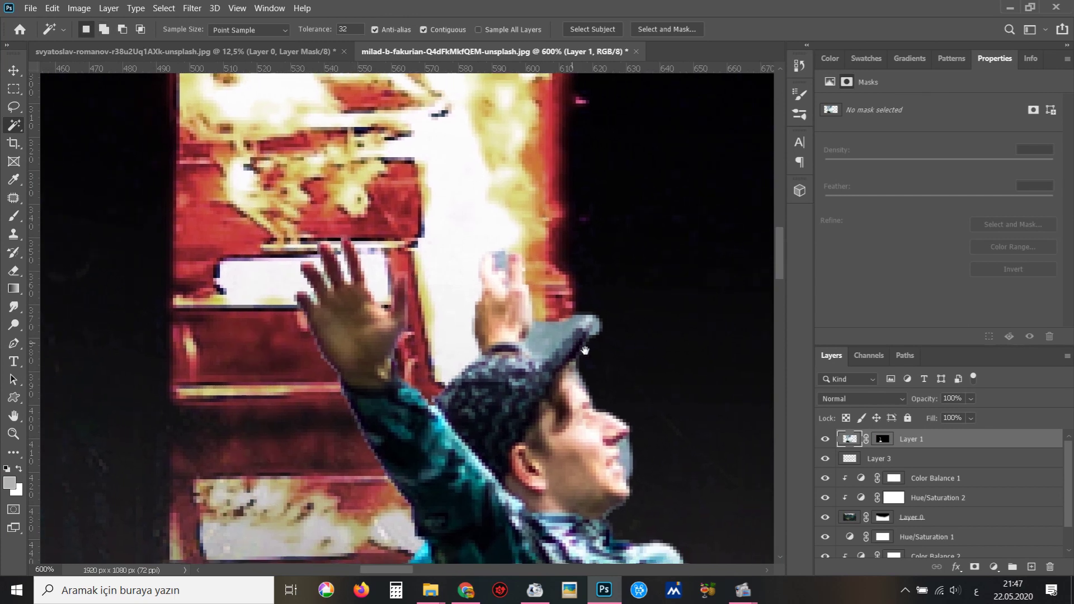
shift+click(883, 440)
click(501, 247)
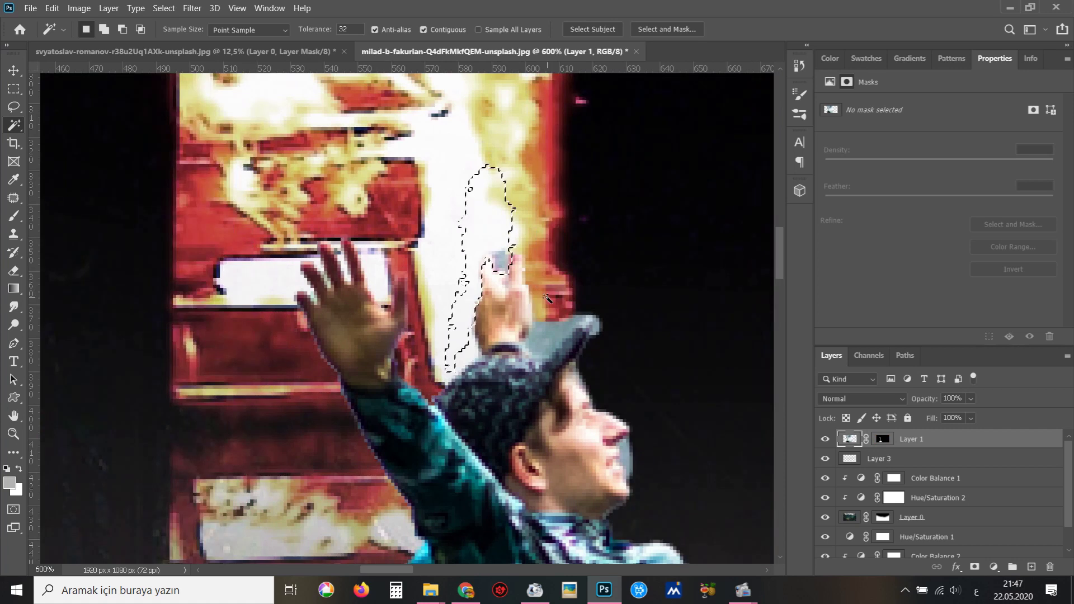
scroll(548, 298, up, 1)
click(620, 452)
key(Delete)
key(ctrl+z)
key(ctrl+d)
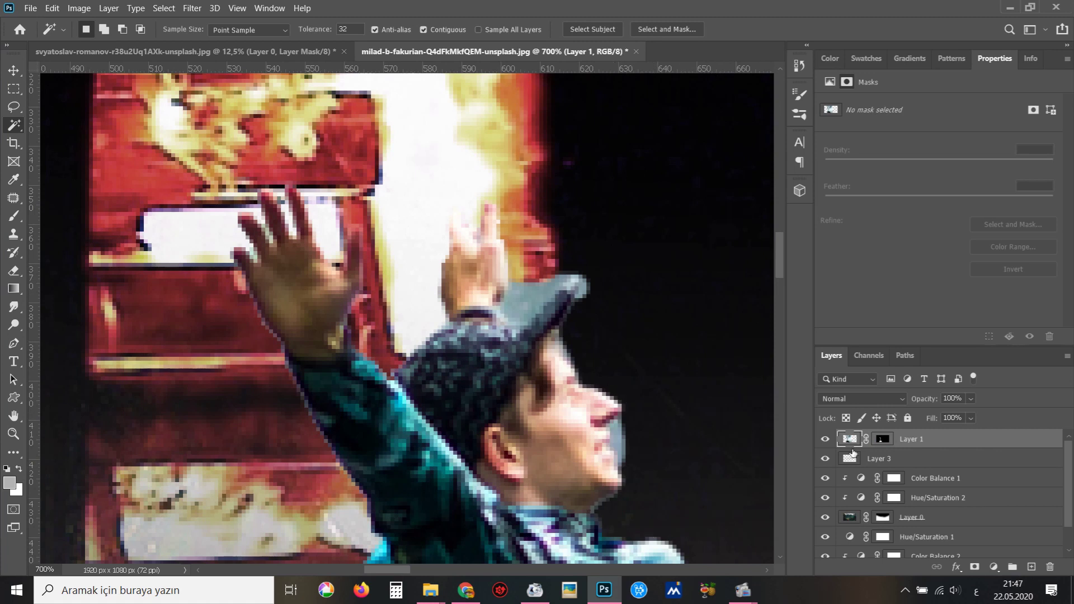
Re-enable the mask, delete the grey fringe along the cap brim, and fit the image on screen.
shift+click(884, 440)
click(522, 302)
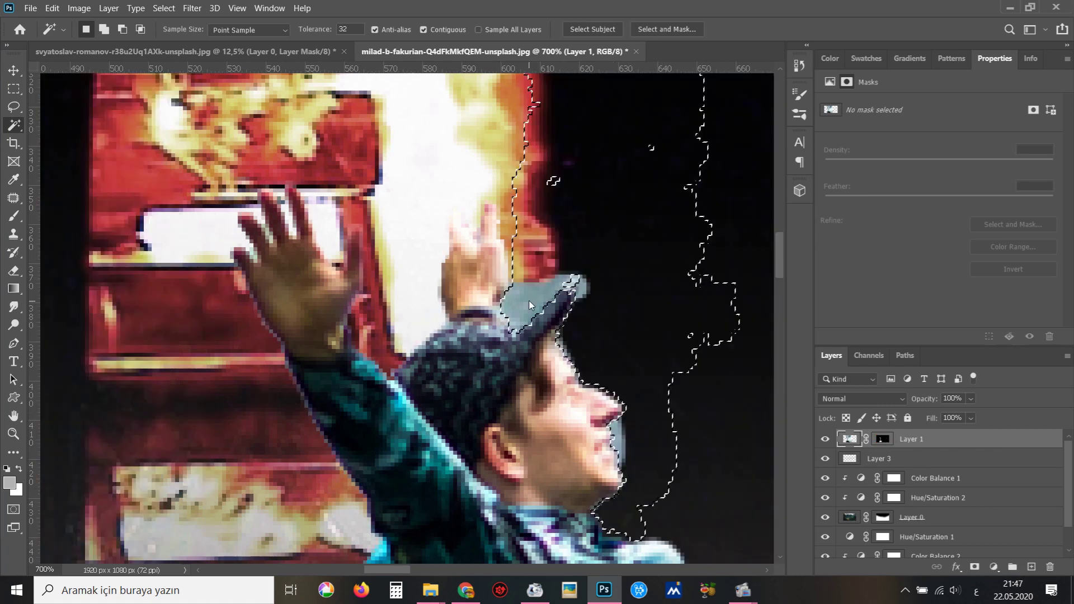
key(Delete)
key(ctrl+0)
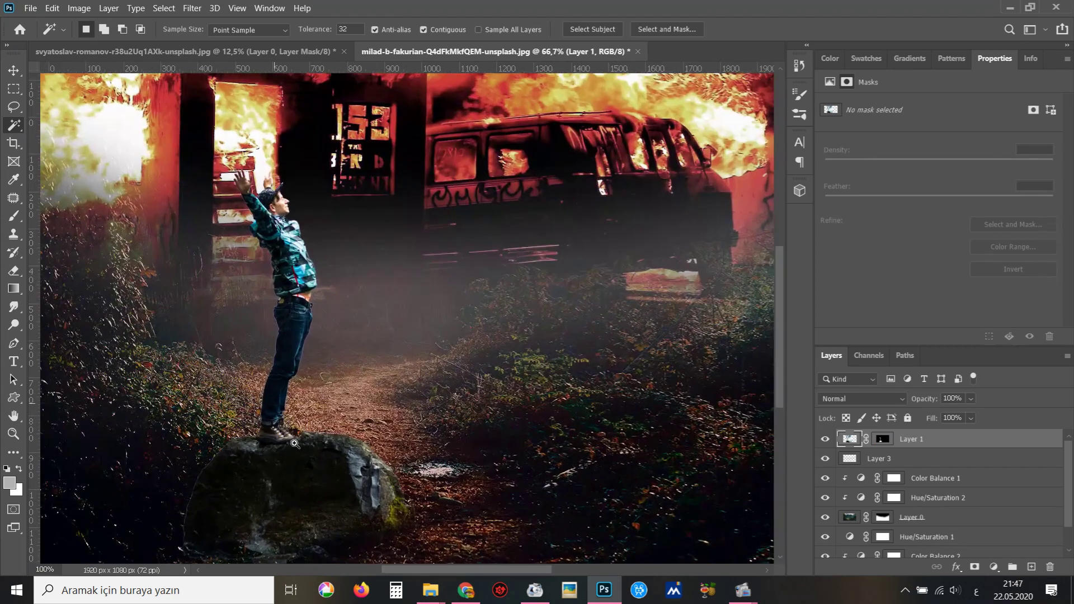
click(295, 443)
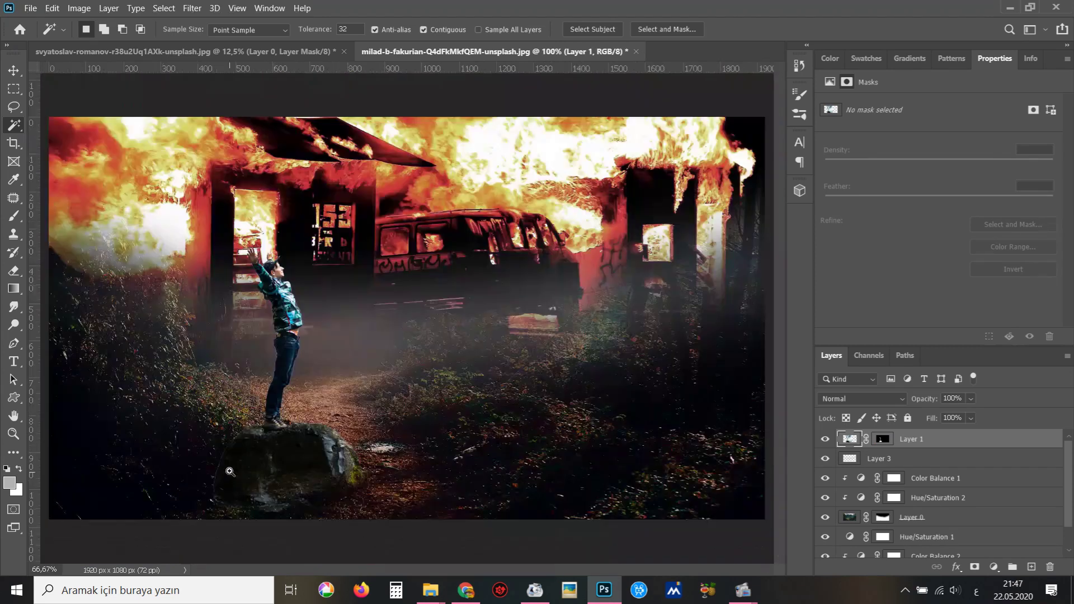
click(228, 472)
scroll(240, 347, down, 2)
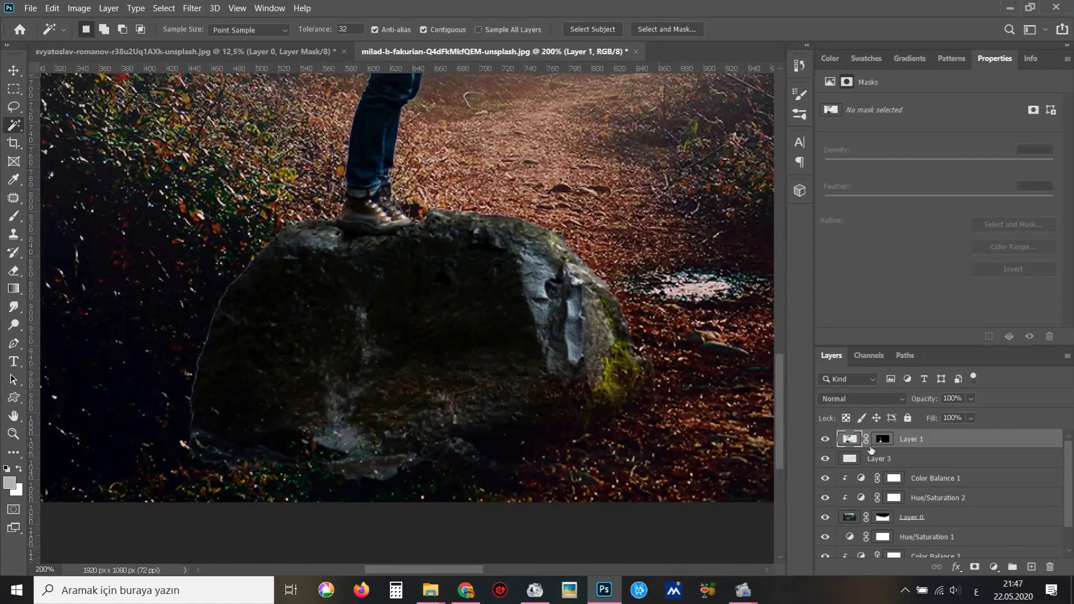
click(826, 440)
key(l)
mouse_move(205, 467)
mouse_down()
mouse_move(192, 413)
mouse_move(286, 240)
mouse_up()
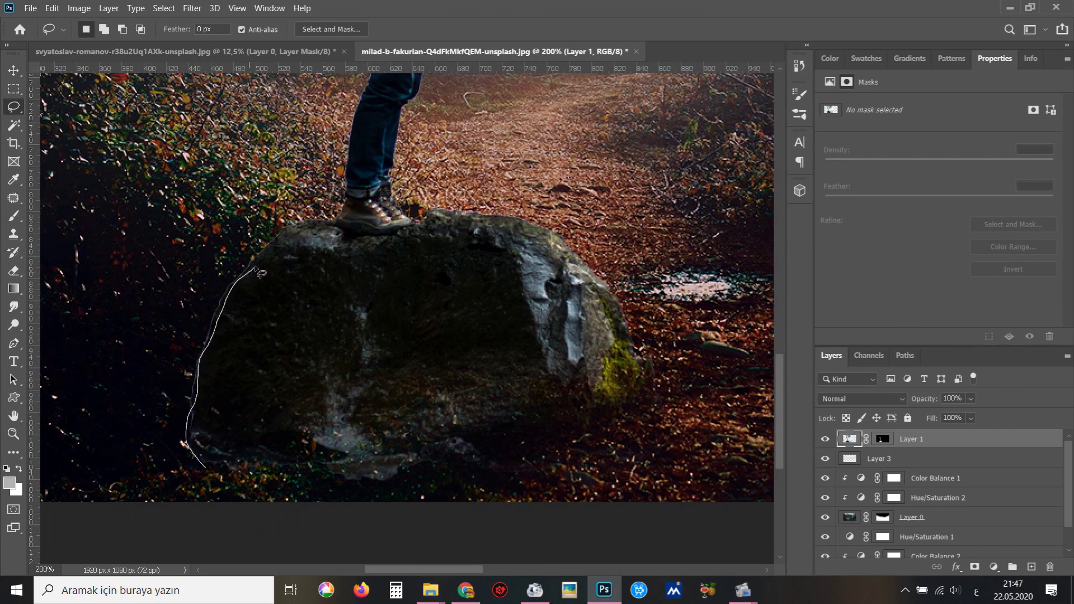
drag(286, 240, 196, 480)
key(ctrl+d)
mouse_move(653, 375)
mouse_down()
mouse_move(525, 223)
mouse_move(442, 216)
mouse_up()
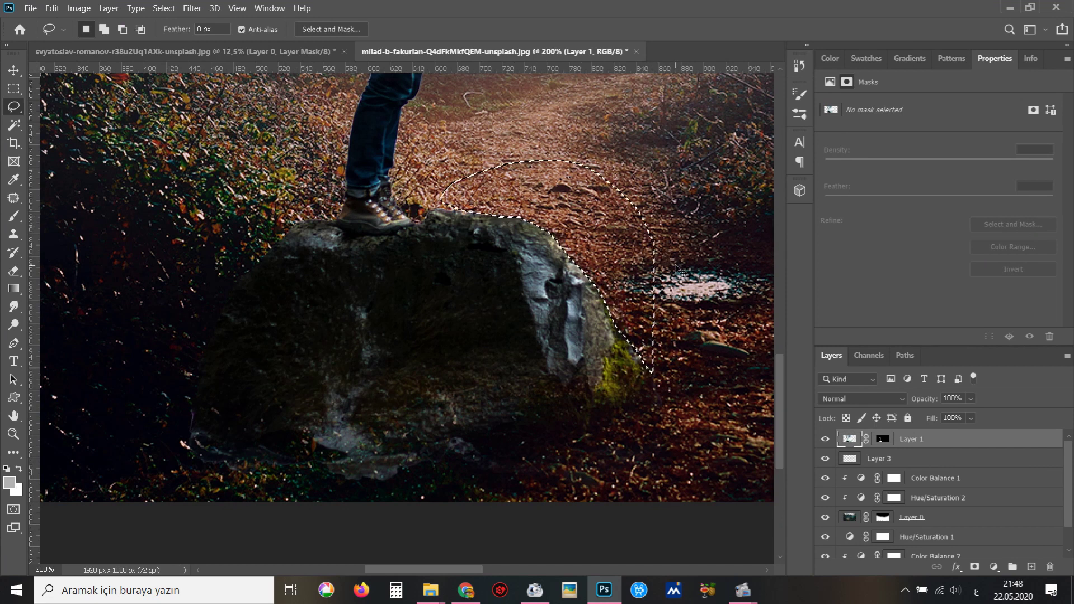
ctrl+alt+click(527, 305)
key(ctrl+minus)
key(ctrl+minus)
key(ctrl+minus)
key(ctrl+plus)
key(v)
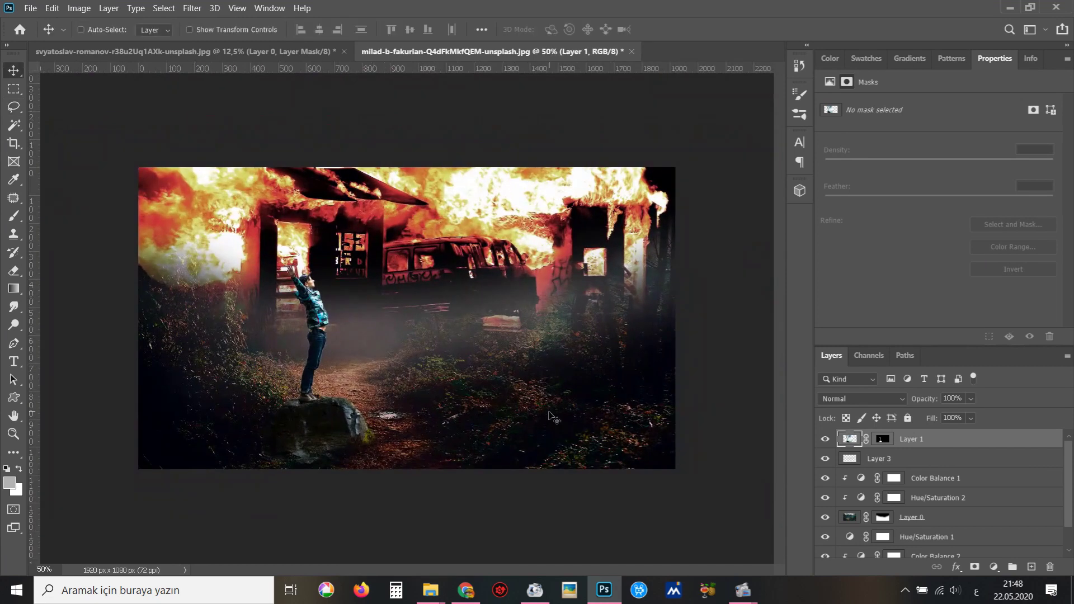
key(ctrl+plus)
click(994, 567)
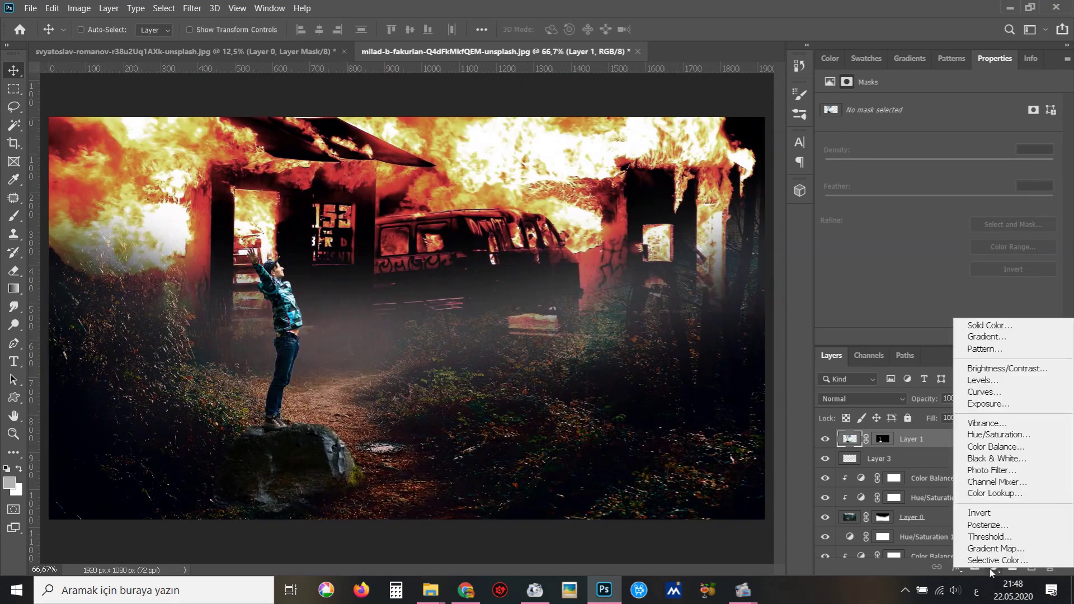
Lasso the rock under the man and feather the selection by 150 px.
click(546, 430)
key(l)
mouse_move(423, 485)
mouse_down()
mouse_move(210, 523)
mouse_move(450, 537)
mouse_up()
key(shift)
key(shift+F6)
text(50)
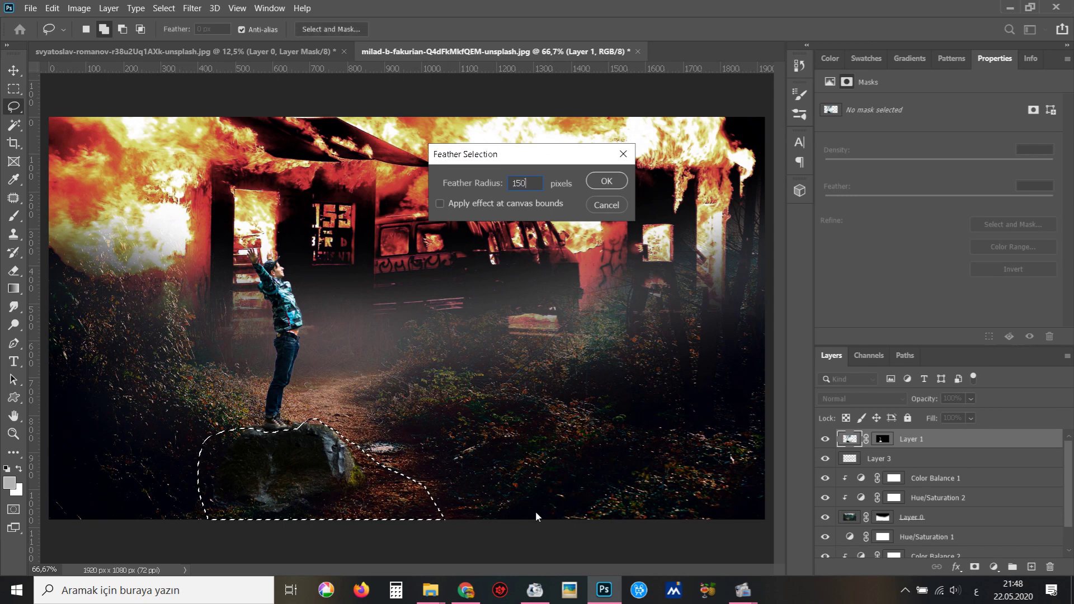
key(Return)
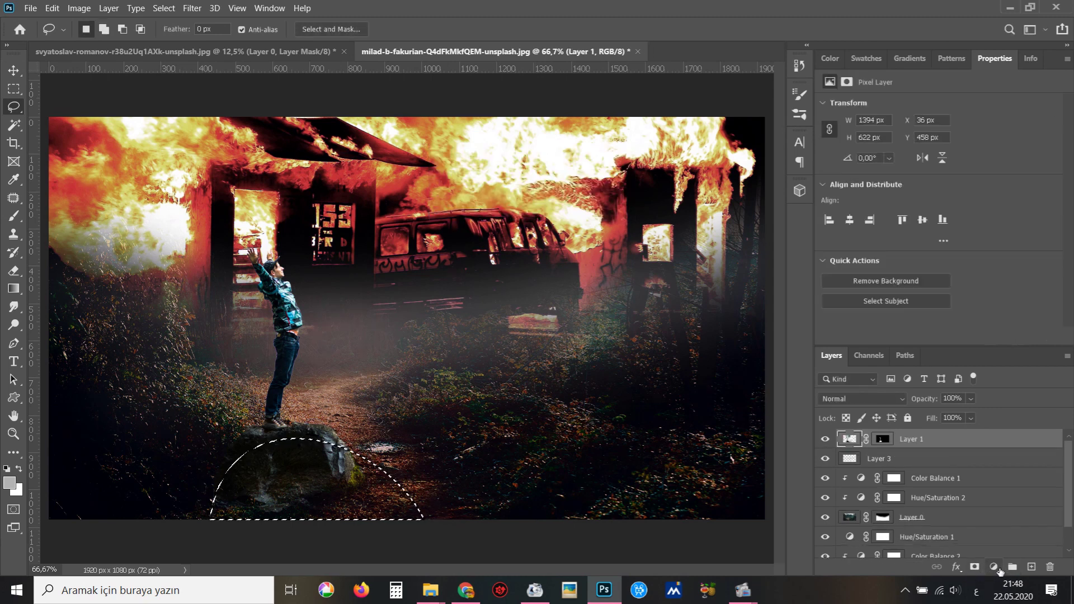
Add a Brightness/Contrast layer at Brightness -100, Contrast -28, clipped to Layer 1.
click(994, 567)
click(1005, 370)
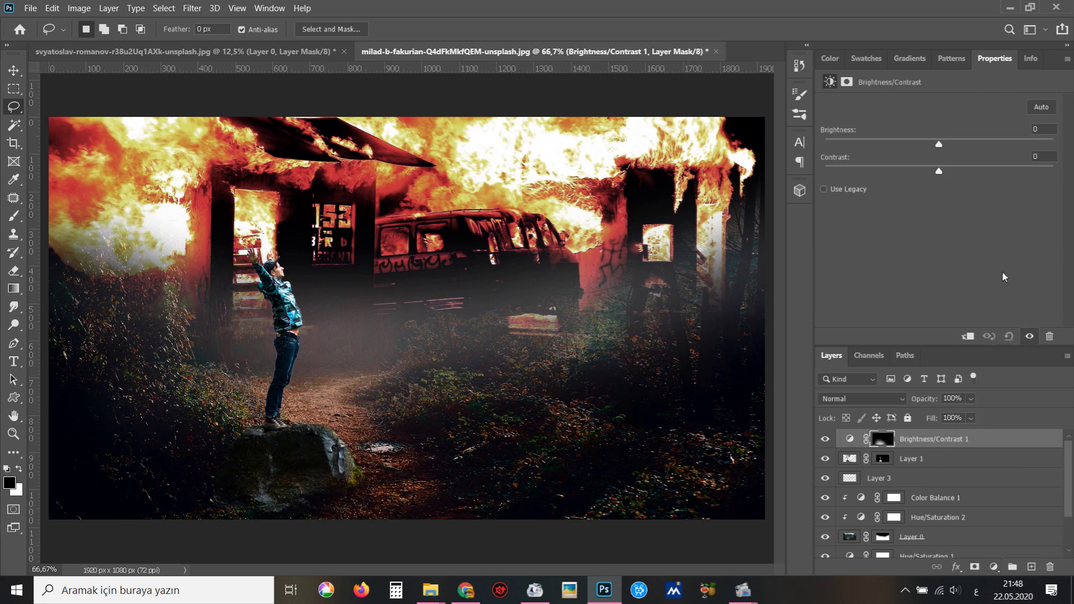
drag(939, 144, 884, 146)
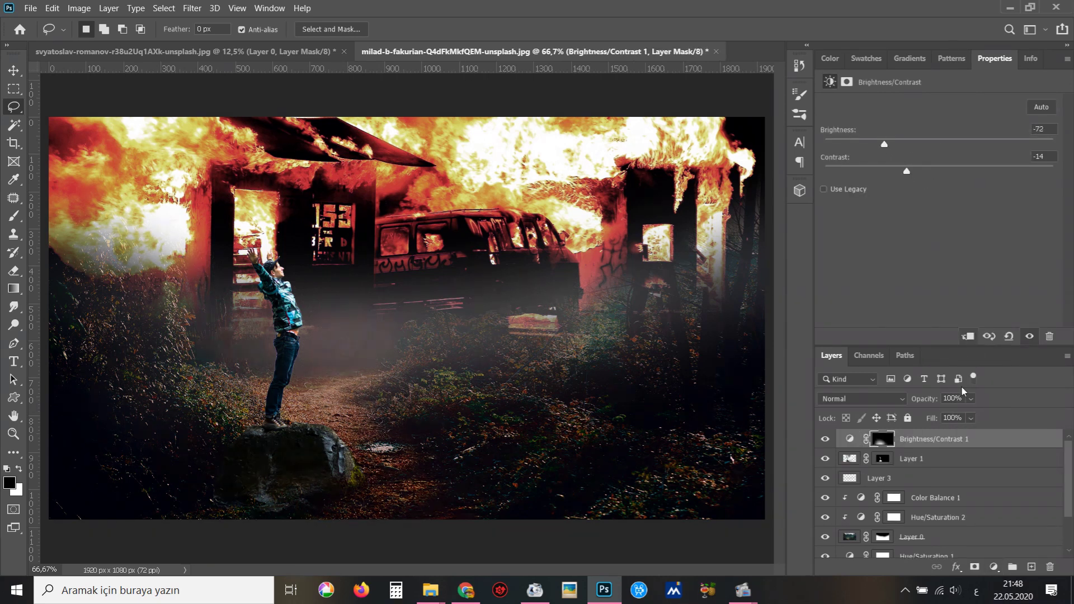
click(850, 439)
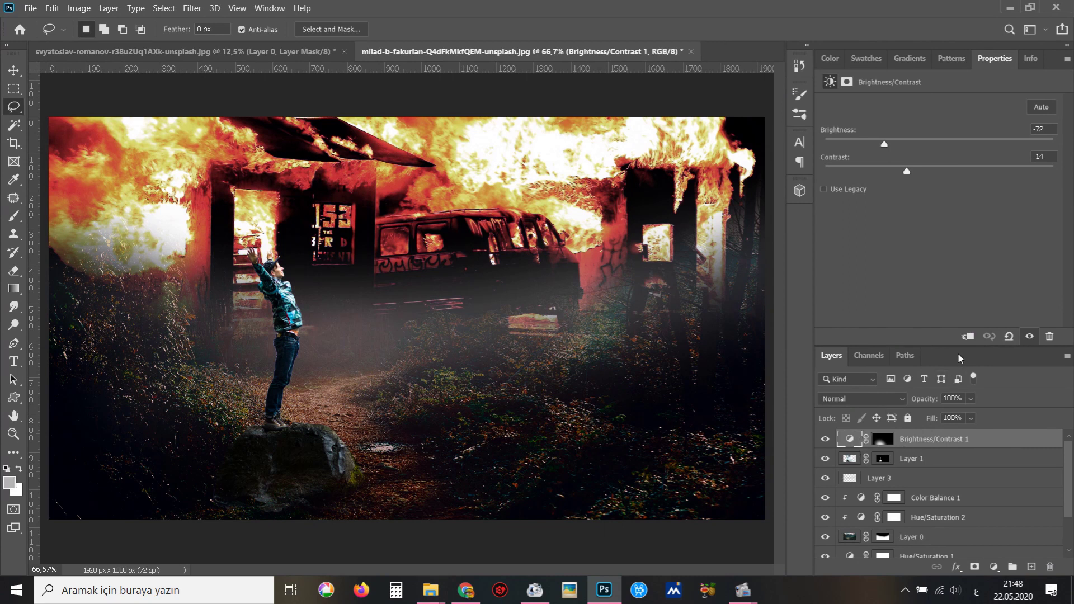
click(968, 335)
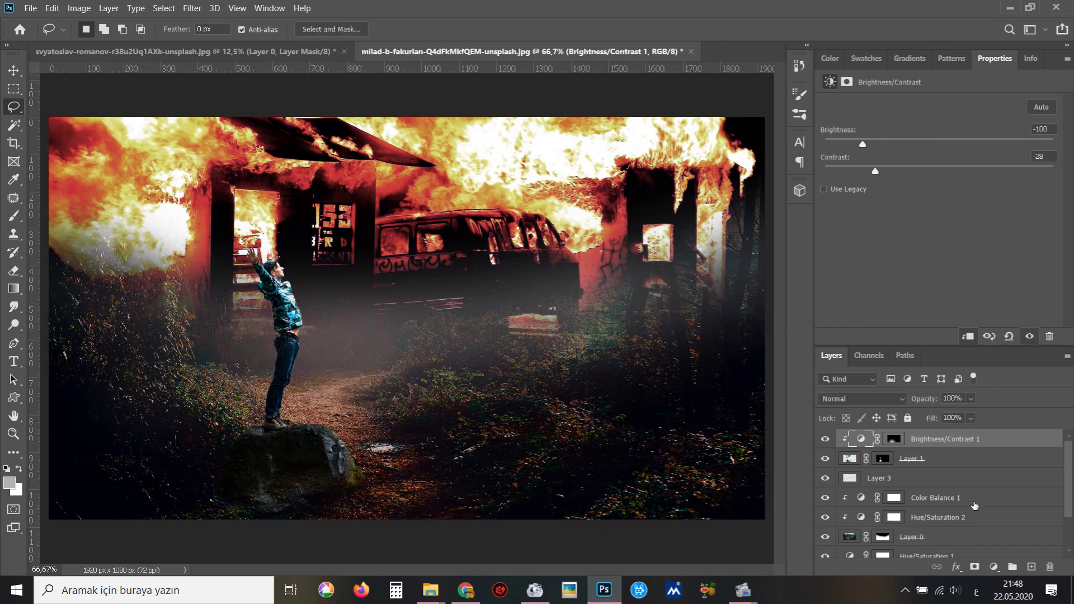
click(994, 567)
click(985, 434)
Clip a Hue/Saturation layer at Saturation -44, then add a Color Balance layer with midtones red +82.
click(969, 337)
click(901, 186)
drag(898, 188, 889, 186)
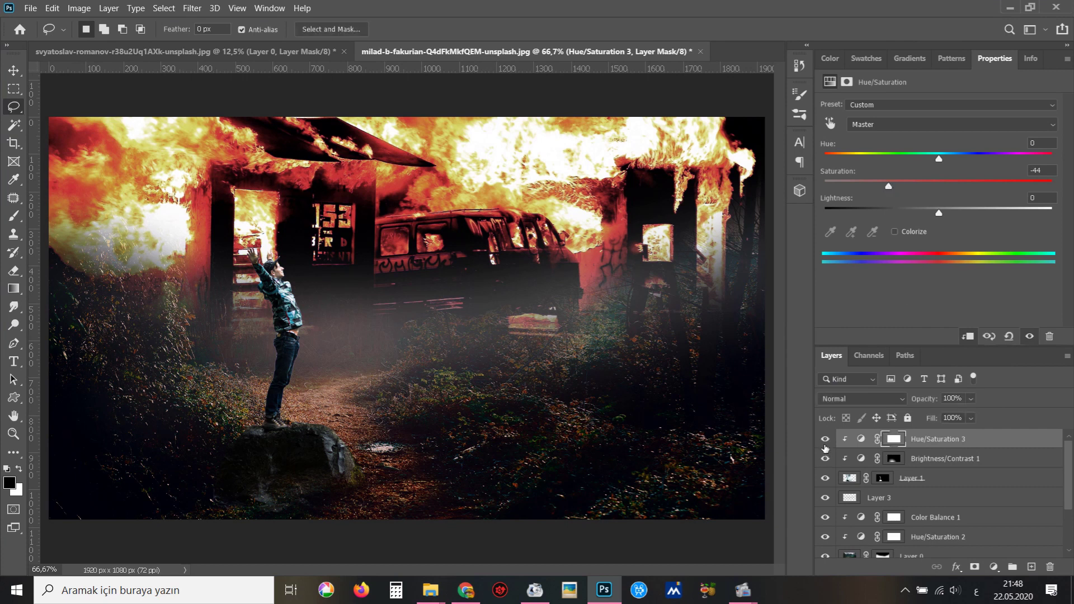
click(924, 479)
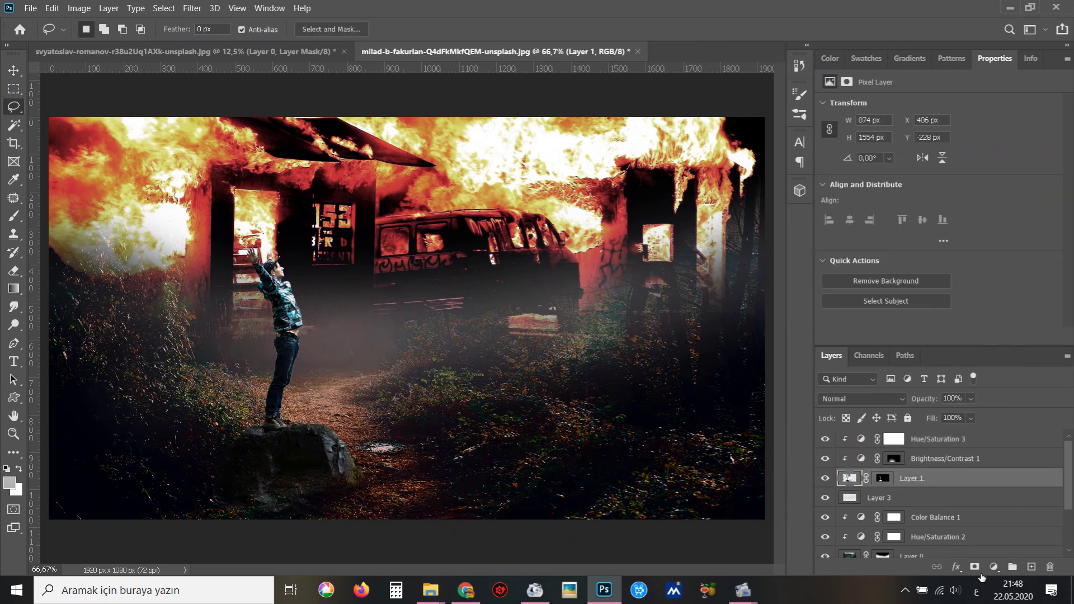
click(994, 566)
click(993, 448)
drag(937, 137, 910, 137)
drag(978, 133, 854, 134)
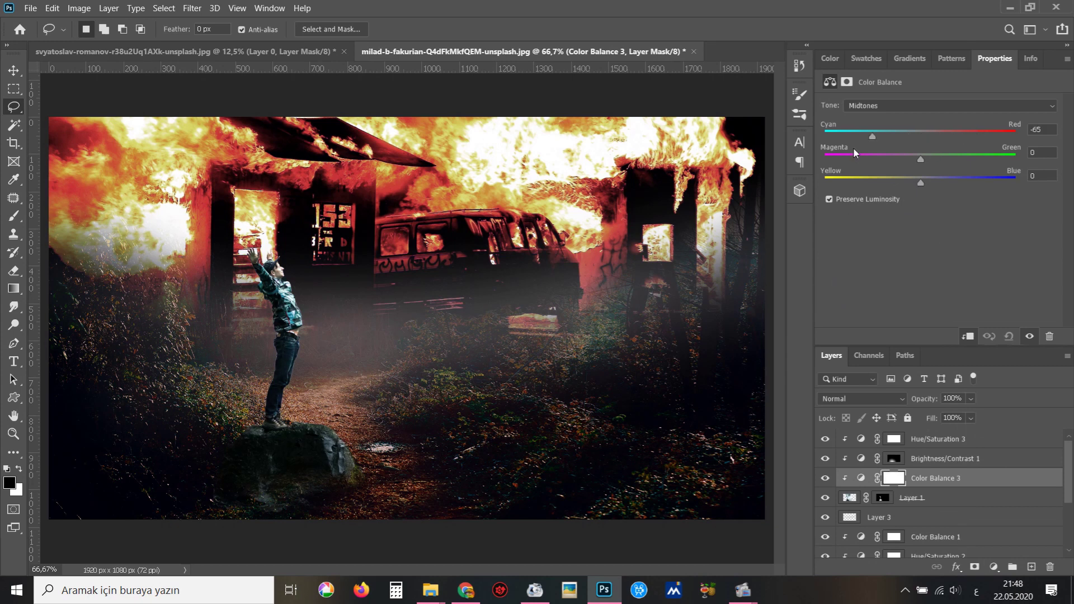
drag(925, 132, 1001, 126)
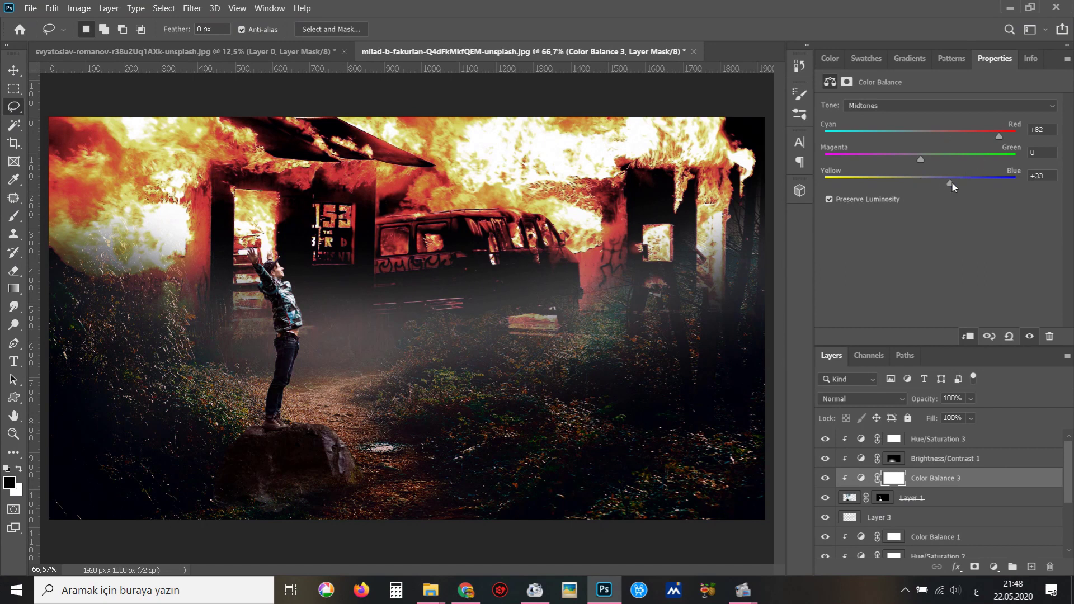
drag(879, 185, 941, 161)
Warm the shadows toward red and set highlights to +69 red, +7 green, -5 blue.
click(913, 106)
drag(925, 136, 958, 127)
mouse_move(921, 159)
mouse_down()
mouse_move(950, 159)
mouse_move(900, 155)
mouse_move(936, 157)
mouse_up()
drag(921, 182, 951, 181)
drag(882, 179, 919, 177)
click(924, 106)
click(930, 139)
mouse_move(946, 158)
mouse_down()
mouse_move(927, 162)
mouse_move(932, 182)
mouse_up()
click(916, 180)
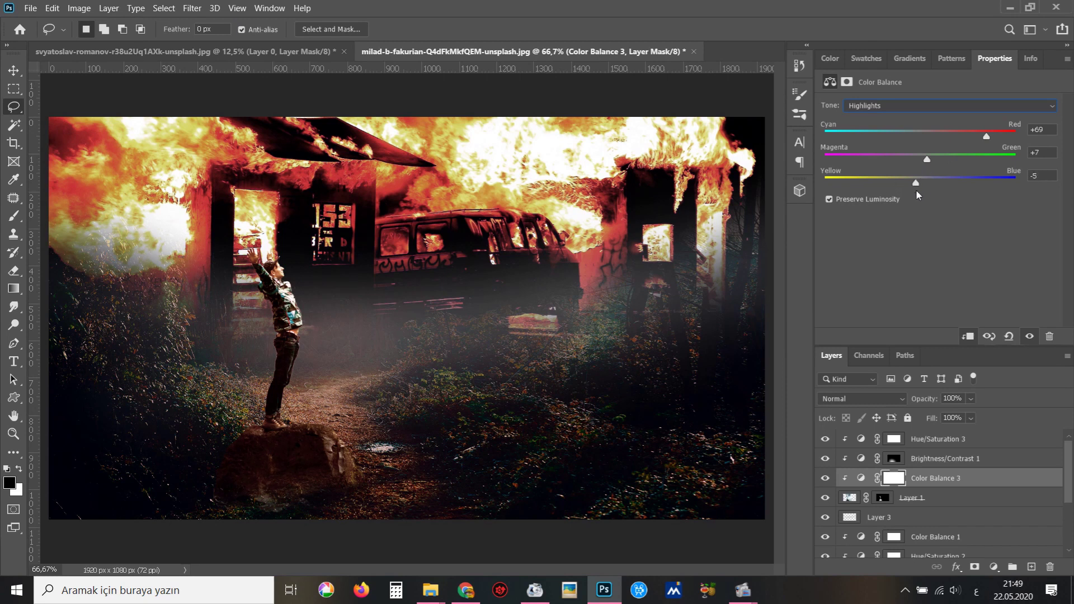
scroll(465, 414, down, 2)
scroll(464, 414, up, 2)
click(851, 500)
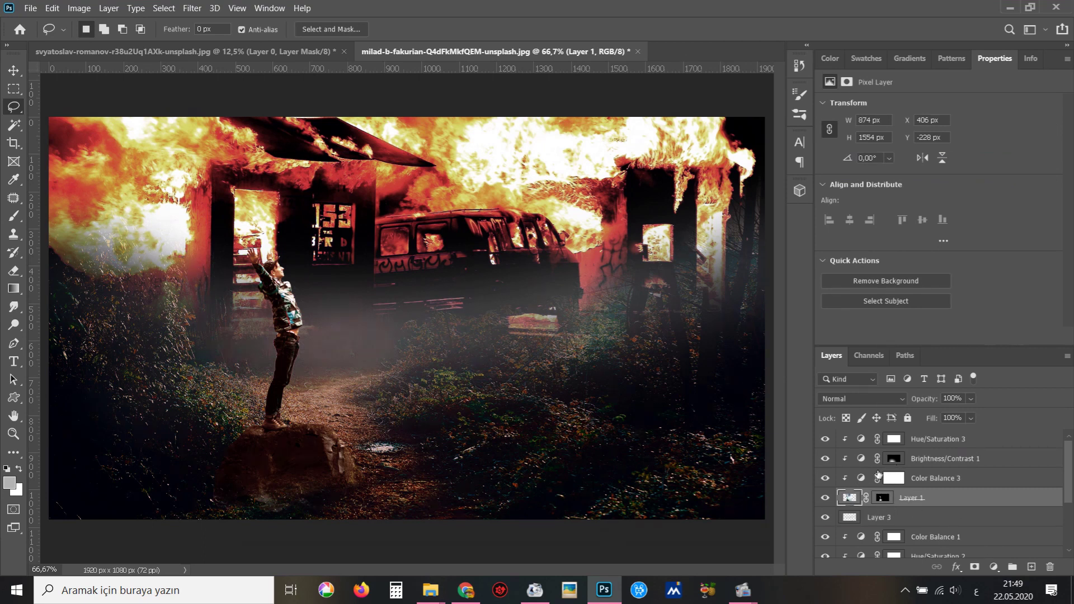
Lasso and feather the rock 150 px, then add Hue/Saturation: hue -23, saturation -15, lightness -12.
mouse_move(404, 512)
mouse_down()
mouse_move(262, 429)
mouse_move(374, 526)
mouse_up()
key(shift+F6)
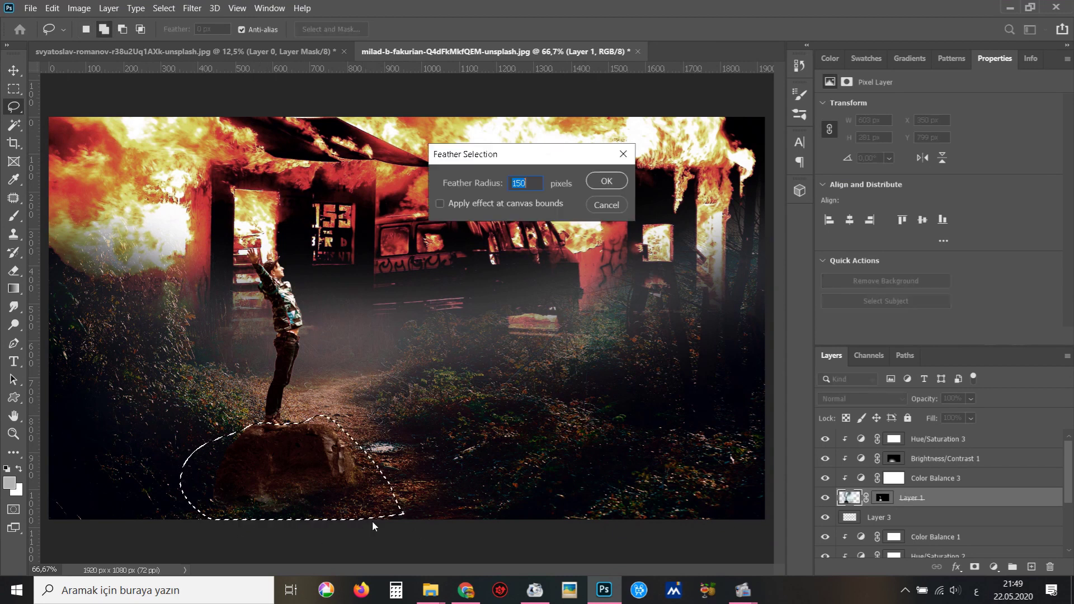
text(5)
key(Return)
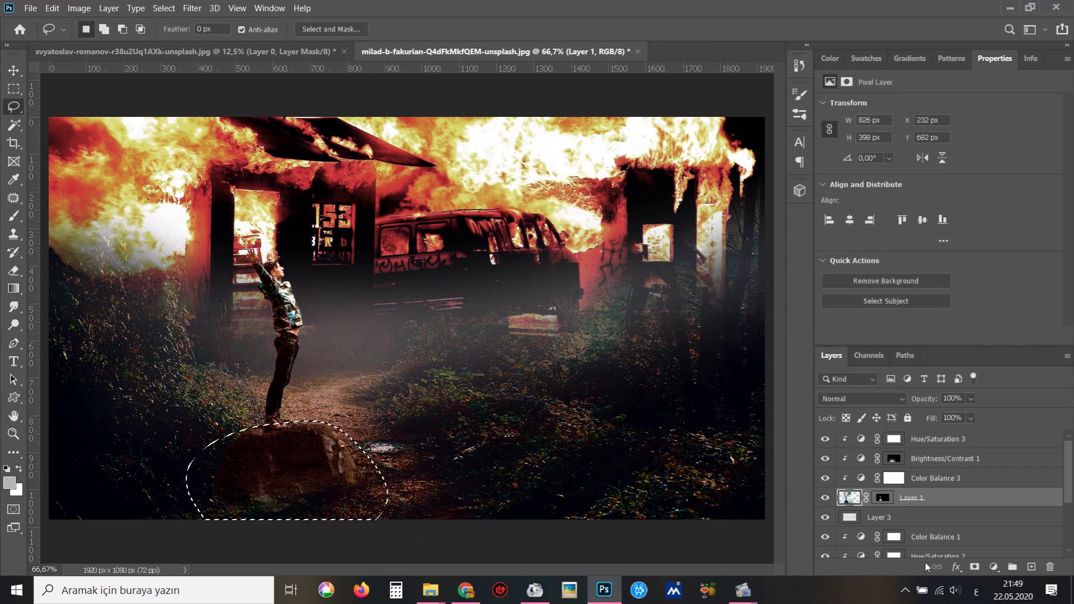
click(994, 567)
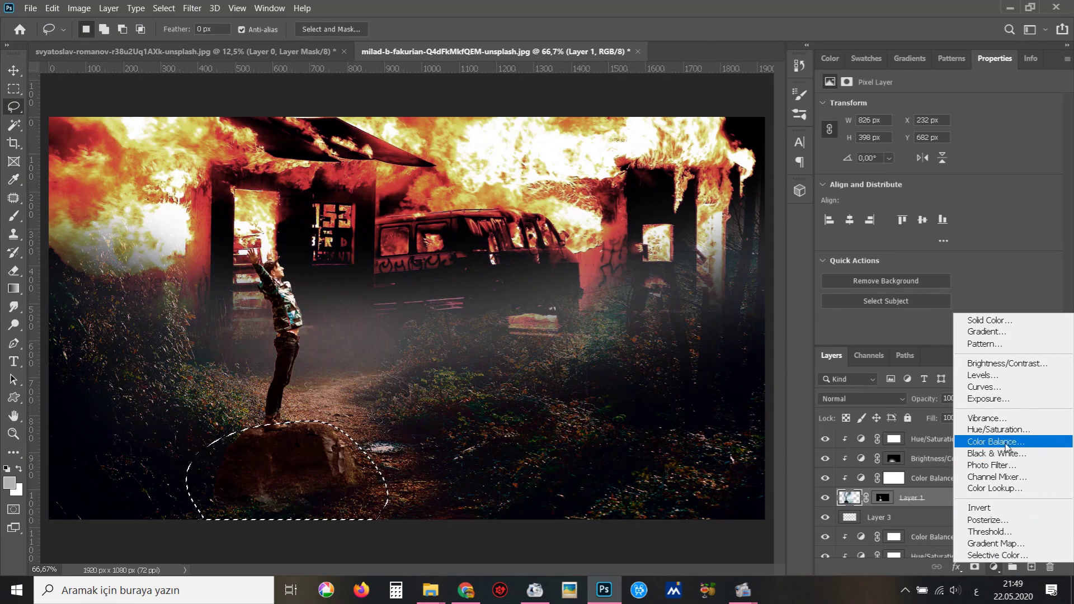
click(993, 430)
mouse_move(940, 159)
mouse_down()
mouse_move(1017, 159)
mouse_move(922, 187)
mouse_move(925, 213)
mouse_up()
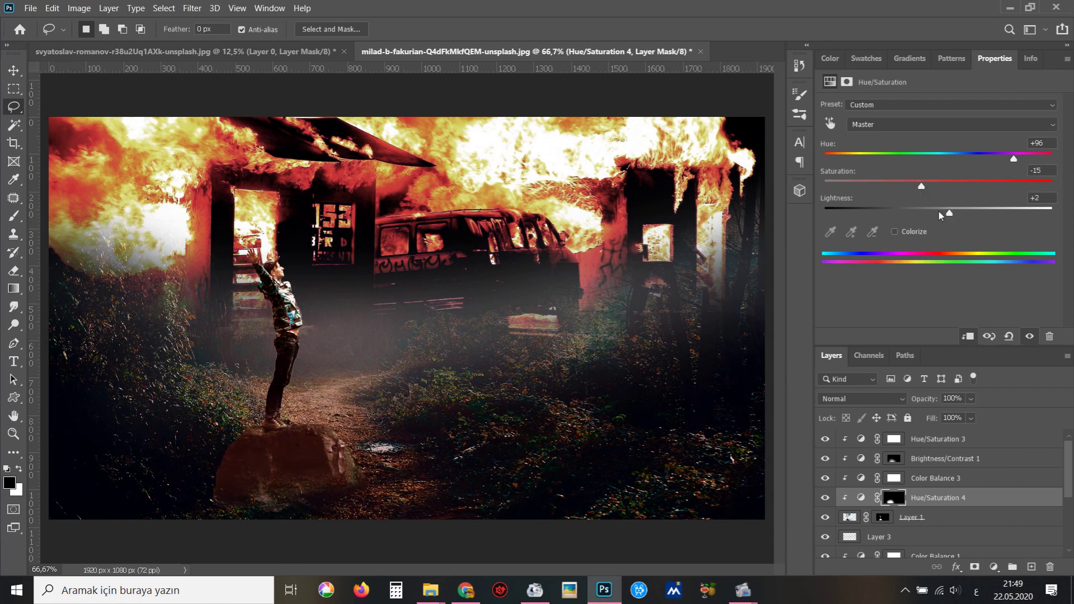
mouse_move(966, 159)
mouse_down()
mouse_move(904, 159)
mouse_move(913, 159)
mouse_up()
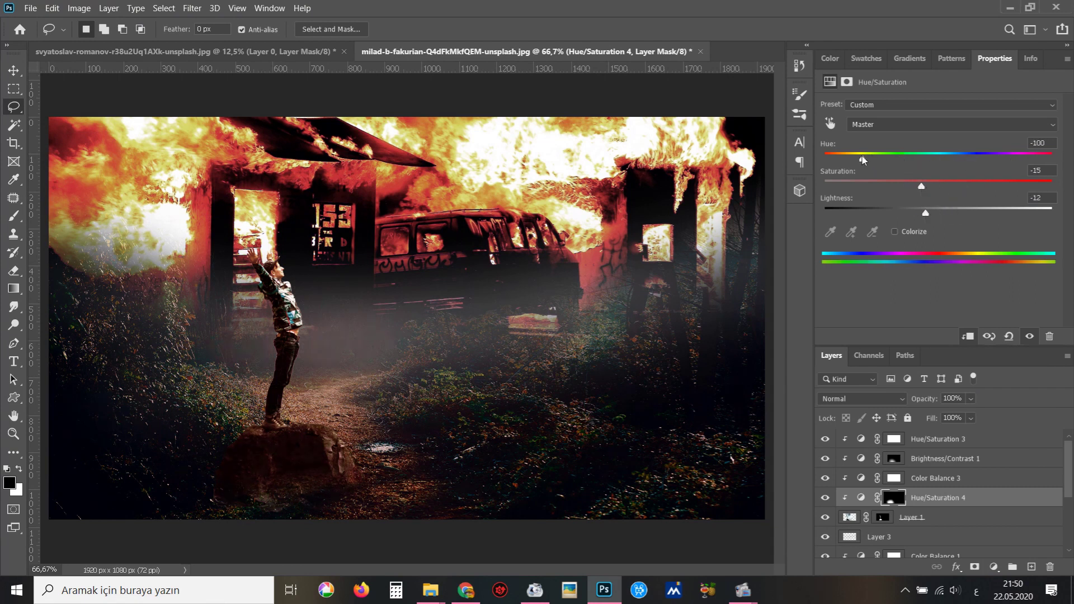
Try a Color Balance layer shifting midtones toward green, then delete it.
click(994, 567)
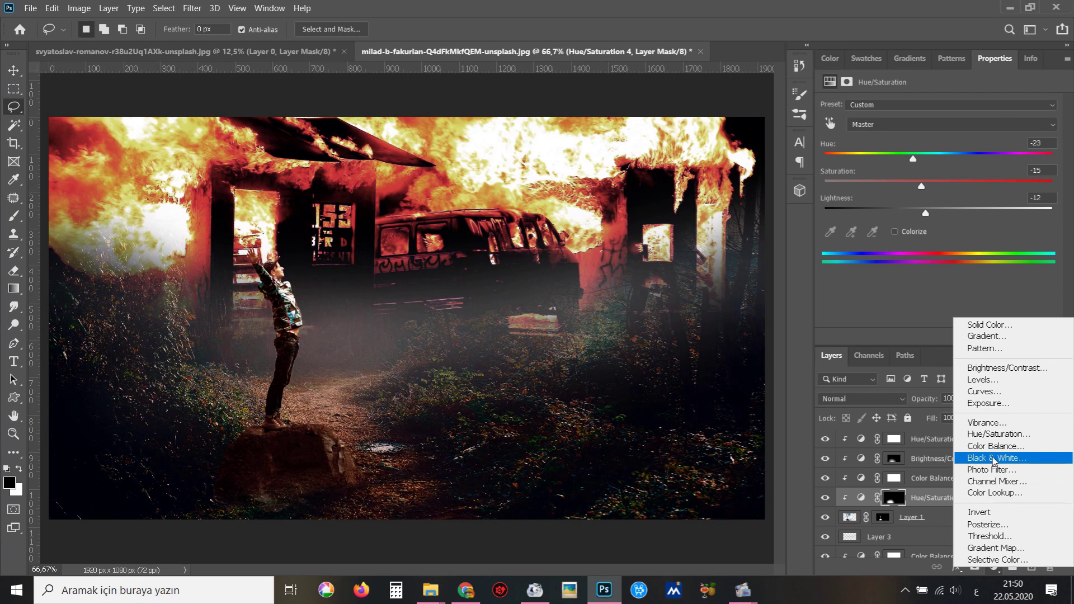
click(996, 446)
drag(941, 155, 956, 162)
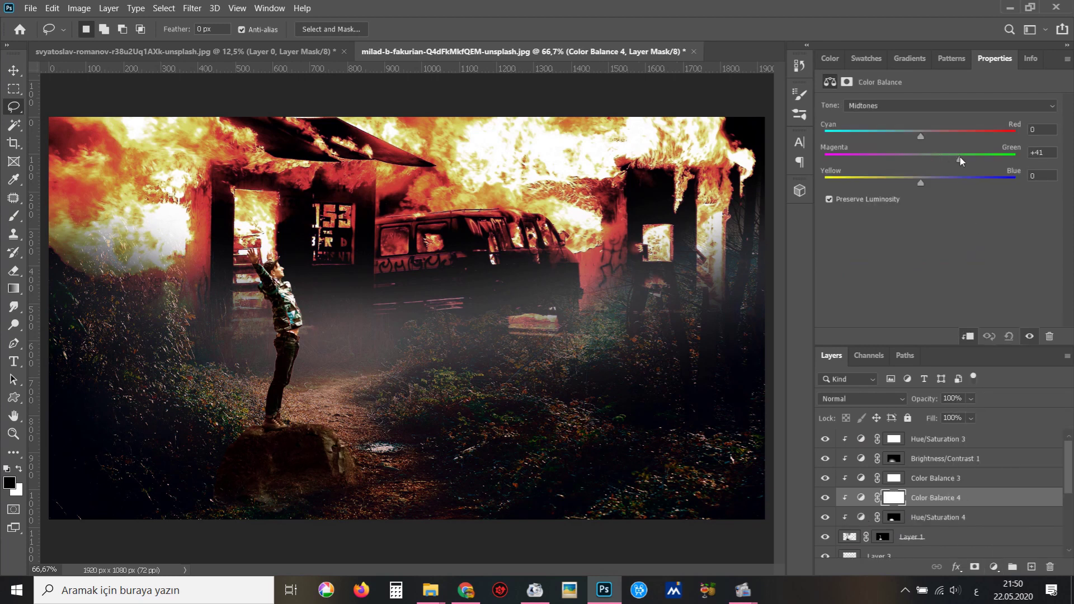
key(Delete)
click(851, 518)
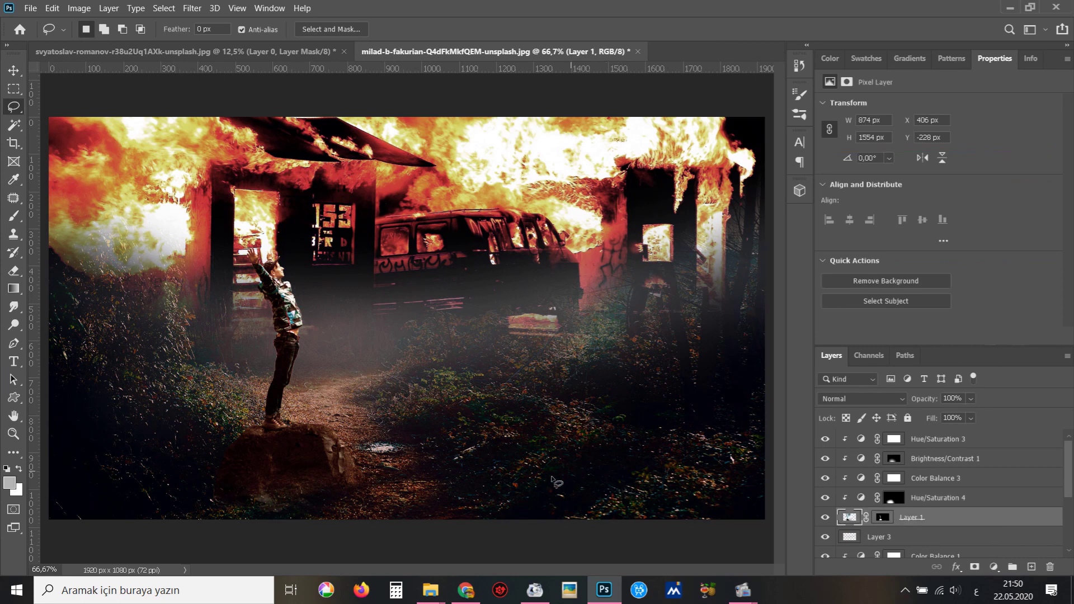
Select the rock with a 50-pixel feather and add a Black & White adjustment masked to it.
mouse_move(448, 498)
mouse_down()
mouse_move(202, 456)
mouse_move(336, 517)
mouse_up()
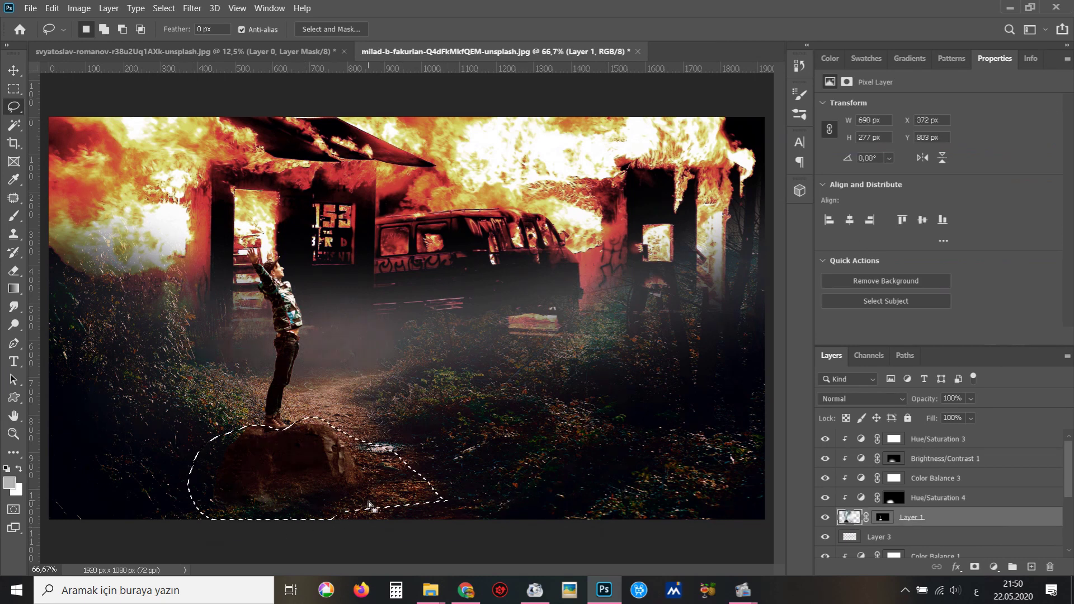
key(shift+F6)
key(Return)
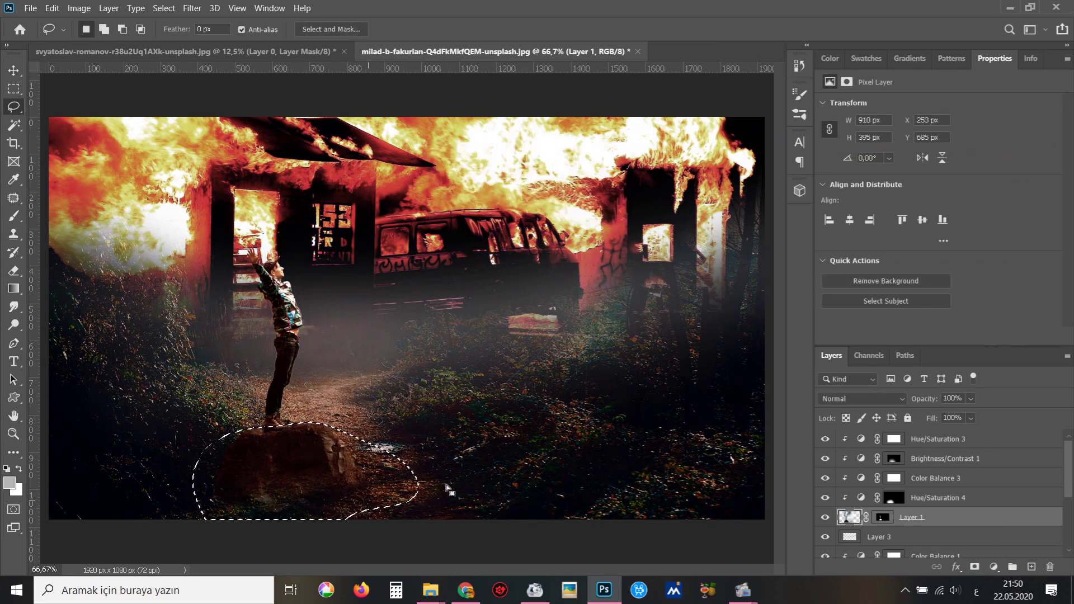
click(994, 567)
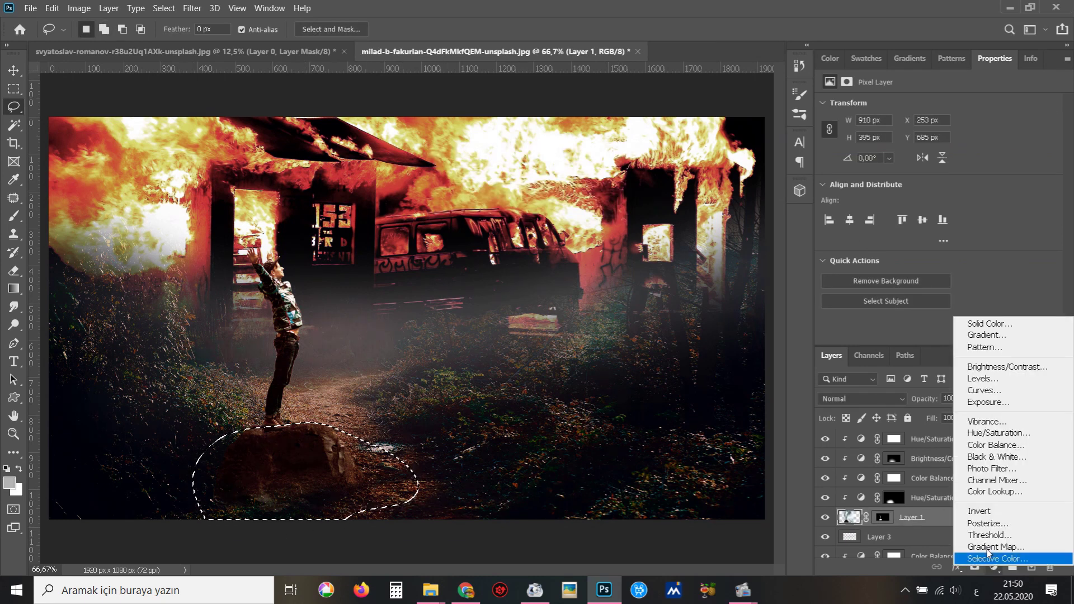
click(985, 460)
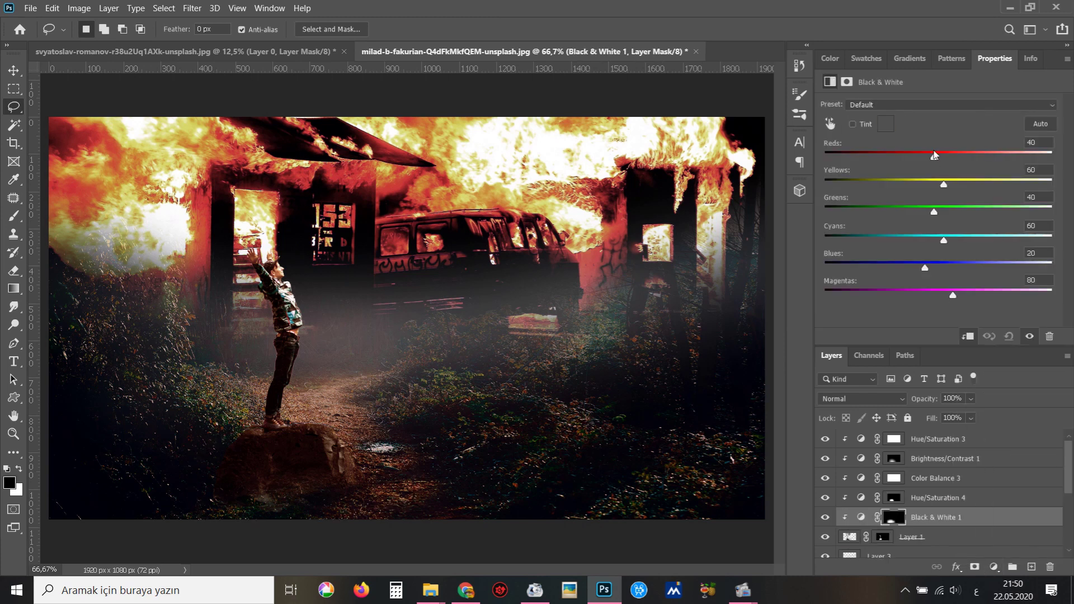
Apply the Darker preset and rebalance the colour sliders, ending with cyans at 237.
mouse_move(956, 216)
mouse_down()
mouse_move(929, 228)
mouse_move(1028, 241)
mouse_up()
drag(925, 267, 906, 268)
drag(954, 295, 925, 297)
click(902, 104)
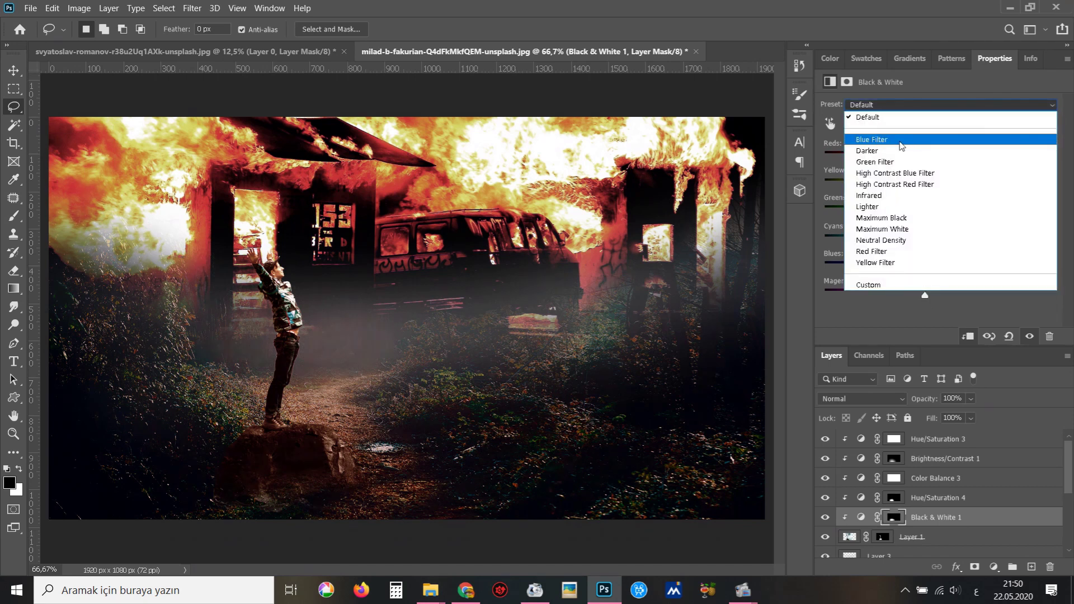
click(898, 150)
drag(945, 185, 890, 185)
mouse_move(945, 159)
mouse_down()
mouse_move(971, 160)
mouse_move(920, 159)
mouse_up()
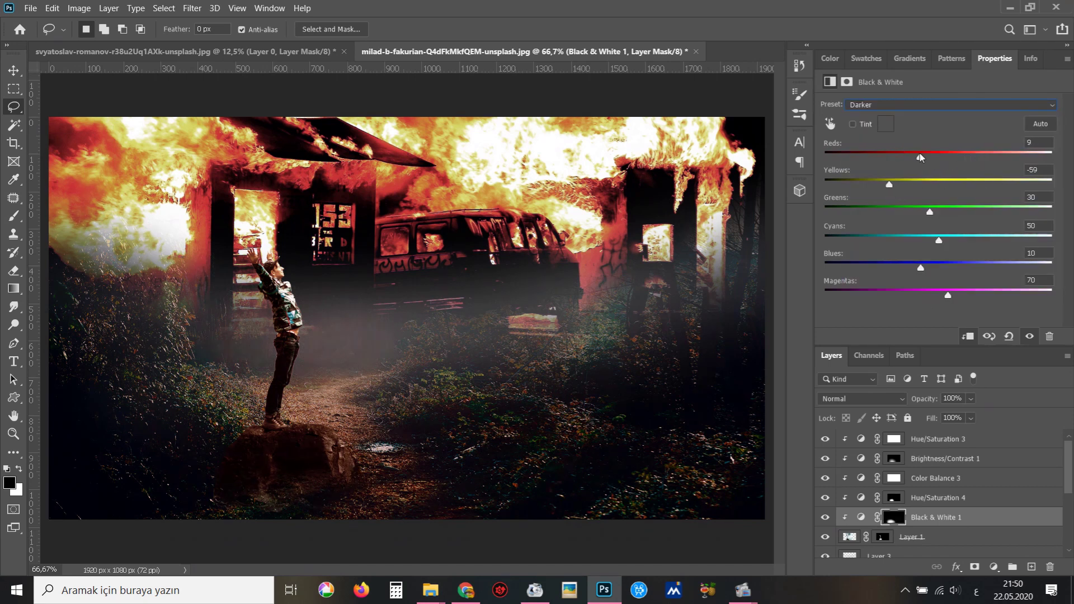
drag(939, 240, 1025, 241)
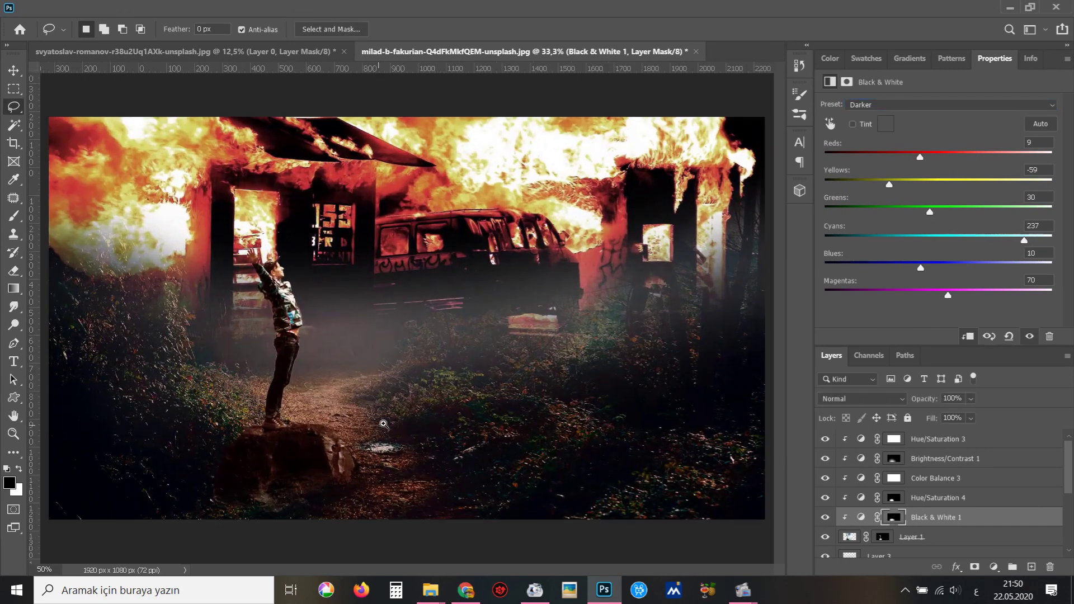
On Layer 1, lasso a fresh feathered selection around the rock.
scroll(850, 520, down, 1)
click(850, 520)
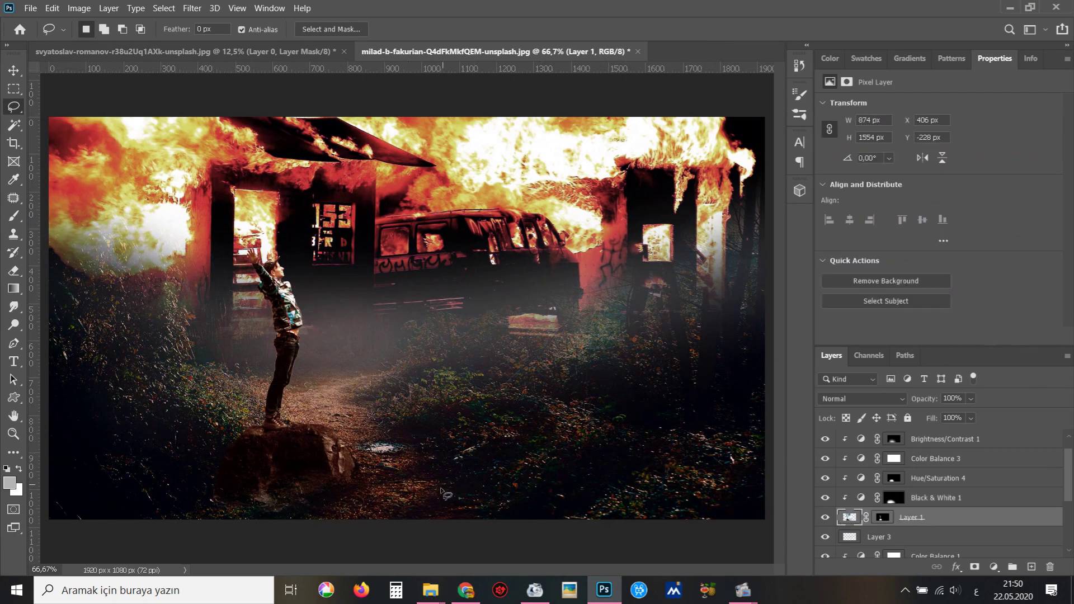
mouse_move(407, 490)
mouse_down()
mouse_move(197, 435)
mouse_move(380, 512)
mouse_up()
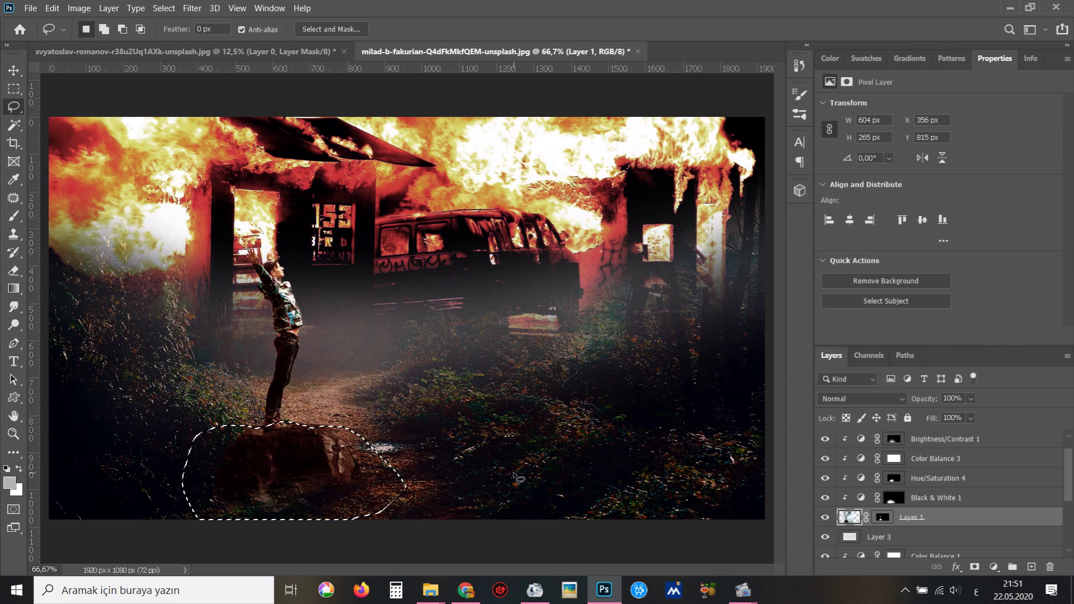
key(shift+F6)
key(Return)
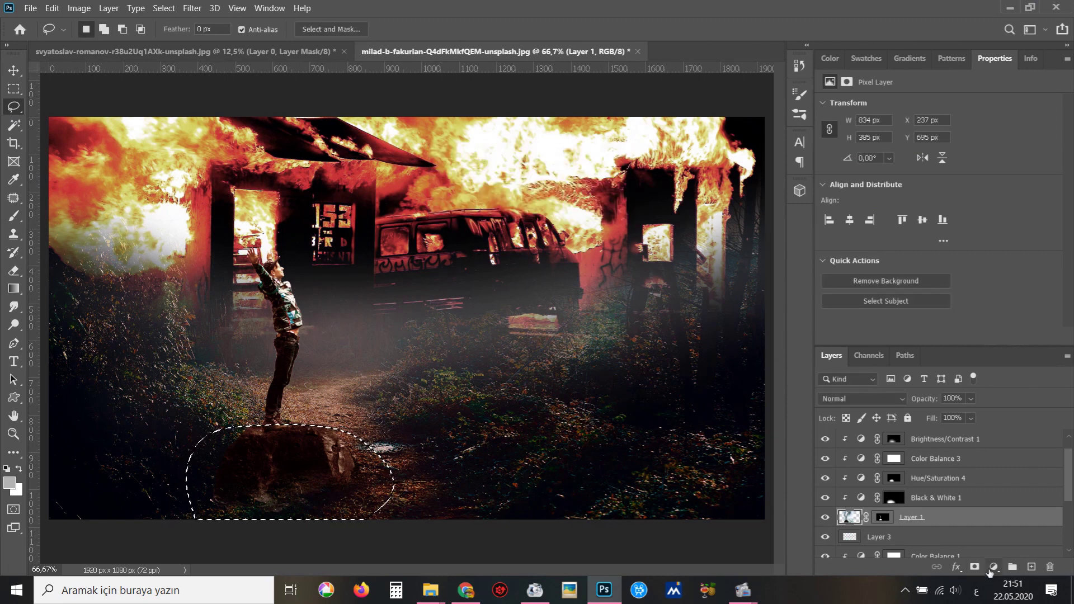
Add a Color Balance adjustment for the rock with midtones set to -30 and +54.
click(991, 568)
click(982, 446)
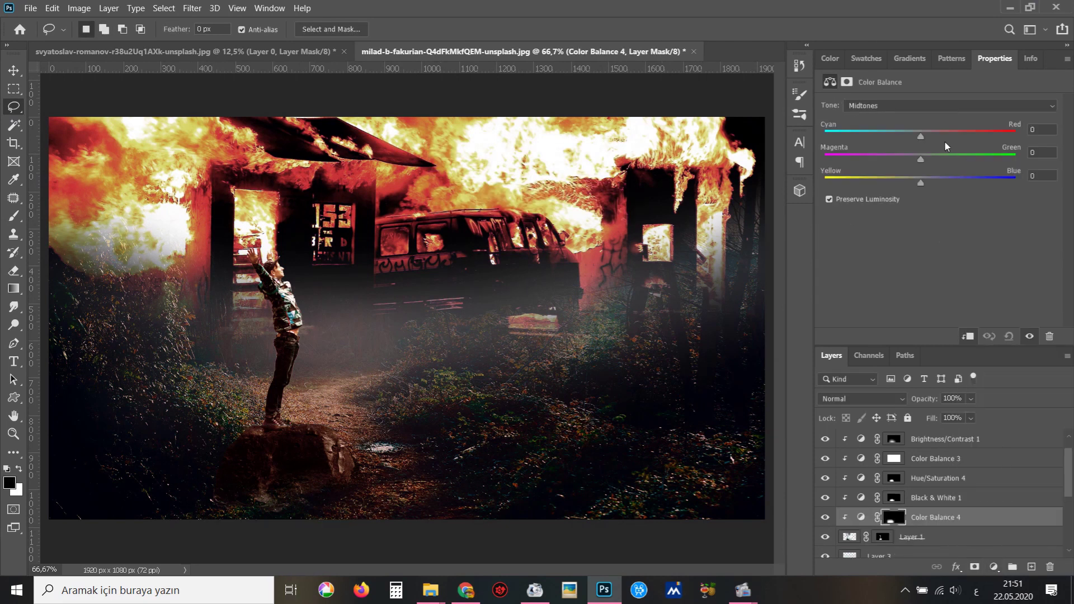
drag(921, 136, 892, 136)
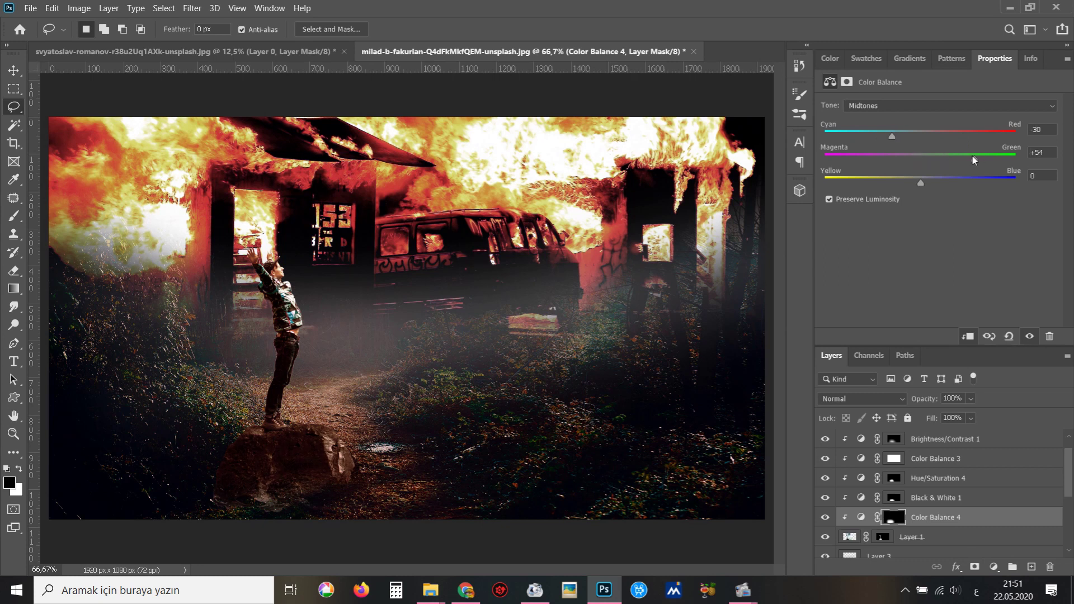
drag(921, 182, 880, 183)
Set the rock's Color Balance shadows to +21 red, -12 magenta, +20 blue.
click(913, 106)
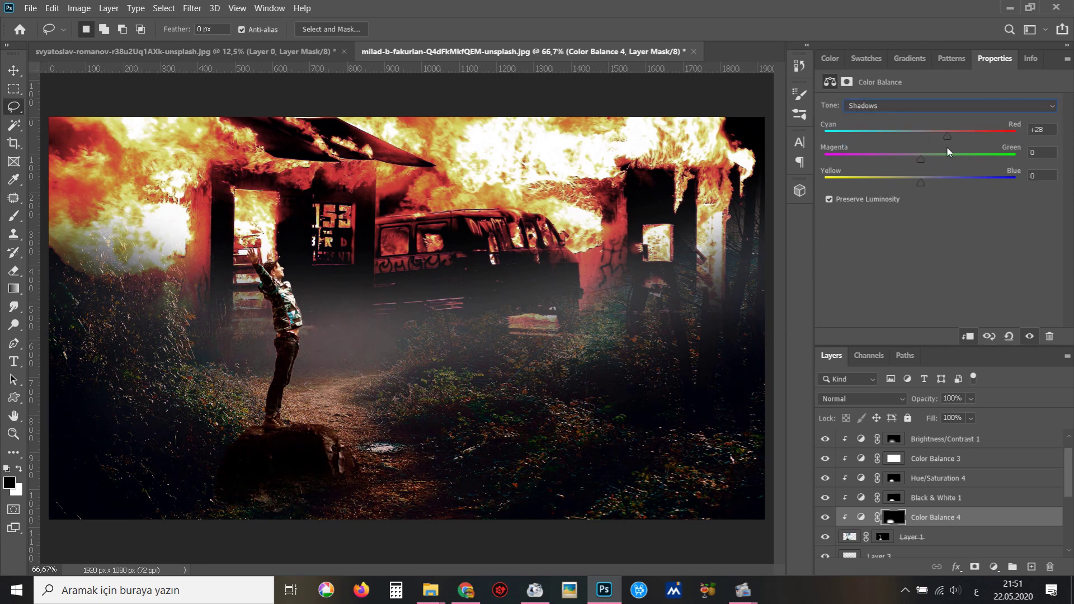
mouse_move(935, 146)
mouse_down()
mouse_move(958, 154)
mouse_move(946, 181)
mouse_move(909, 159)
mouse_up()
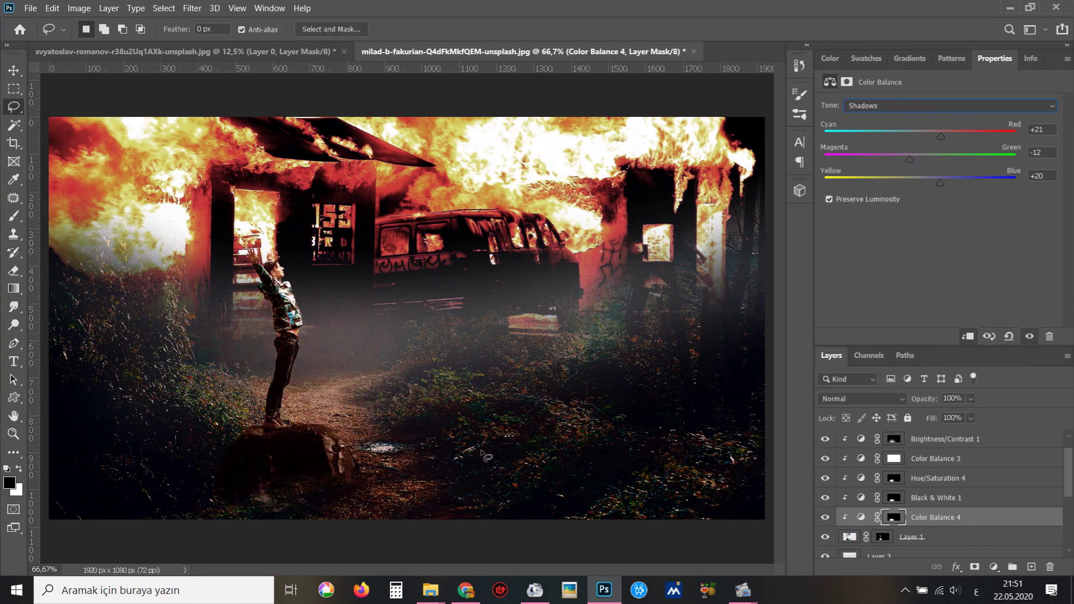
alt+scroll(401, 418, down, 1)
alt+scroll(401, 417, up, 1)
scroll(904, 532, down, 2)
scroll(904, 533, down, 3)
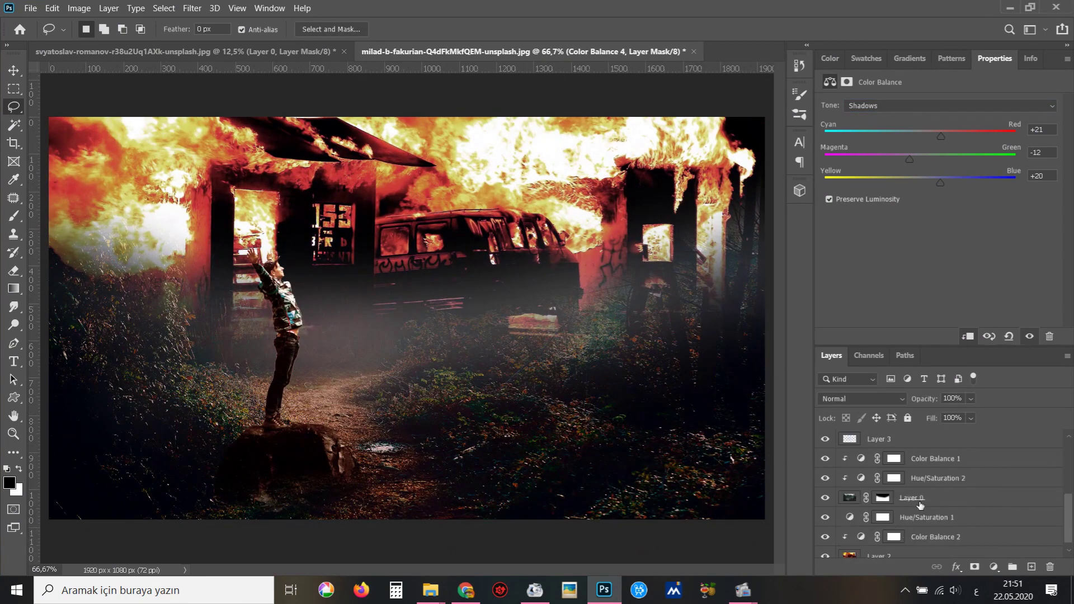
scroll(921, 506, down, 1)
Blur Layer 2, the burning house, with a Gaussian Blur of about 2.8 pixels.
click(881, 551)
click(193, 8)
mouse_move(200, 156)
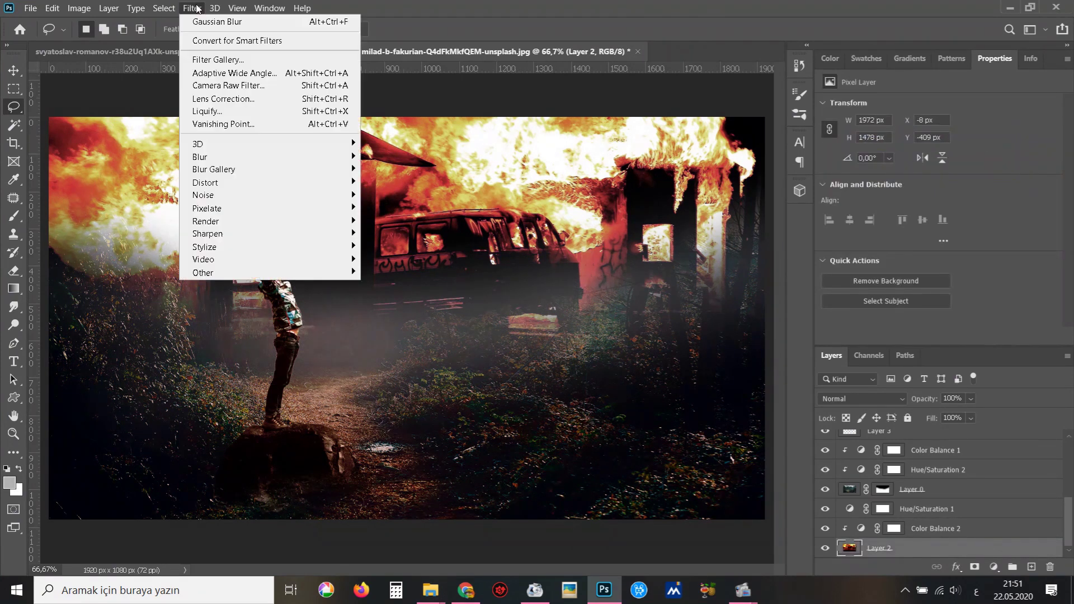
click(391, 209)
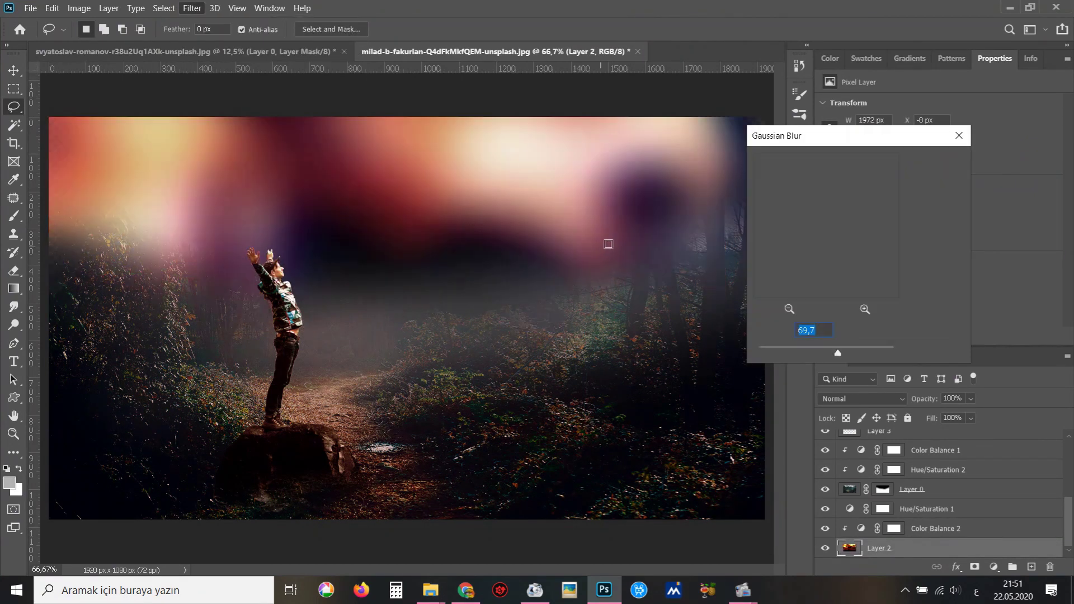
drag(826, 347, 782, 350)
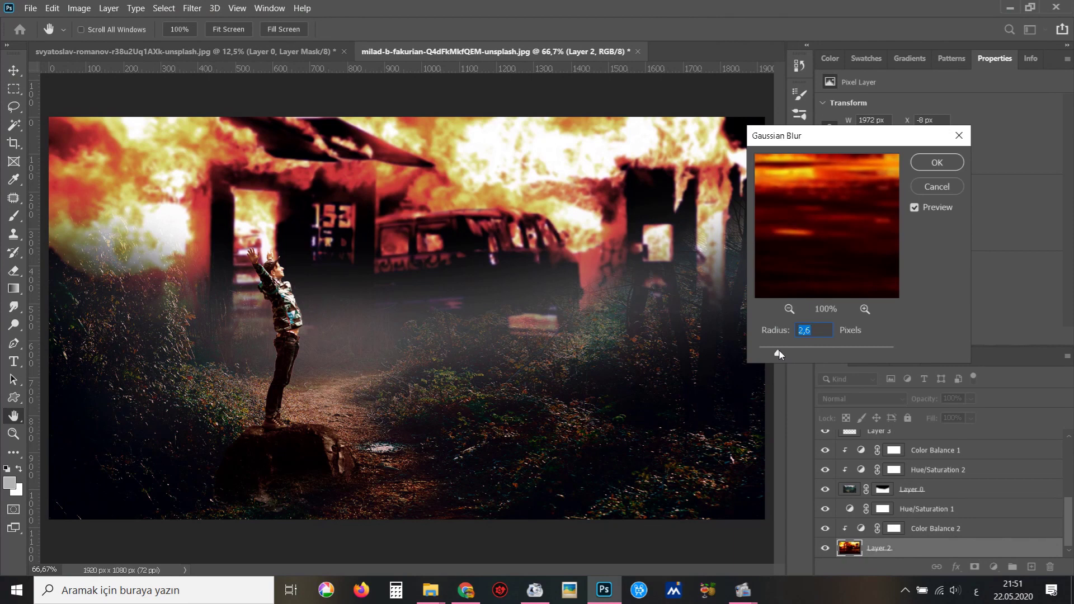
drag(783, 351, 779, 352)
click(937, 162)
Switch to the Lasso tool and select the Color Balance 2 layer.
key(l)
click(894, 528)
click(825, 528)
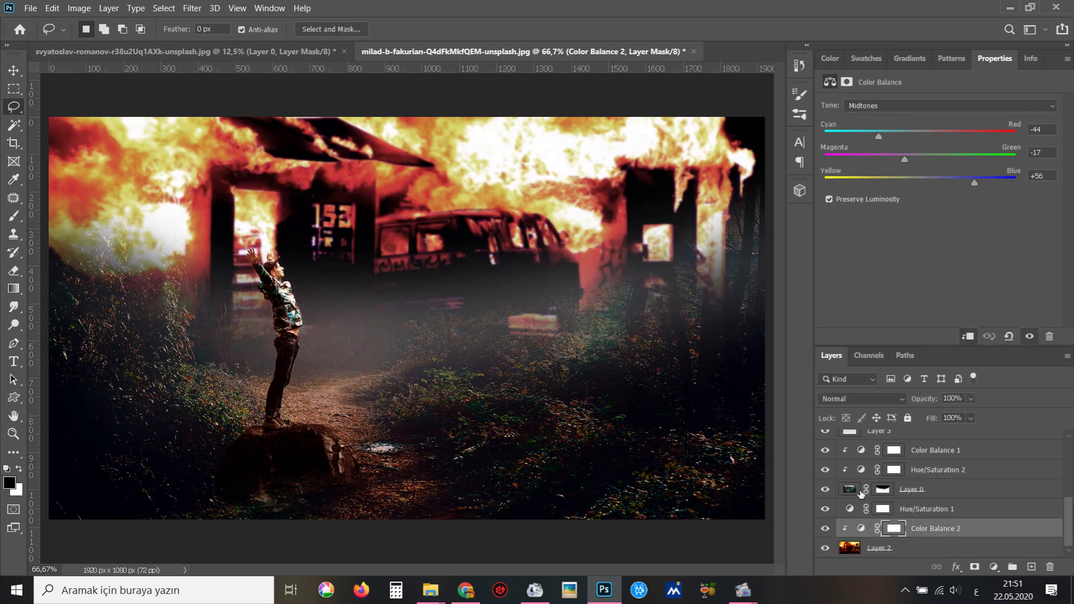
Push Color Balance 2 midtones to +24 red and retune its shadows, comparing with Layer 0 hidden.
click(862, 528)
drag(941, 137, 960, 134)
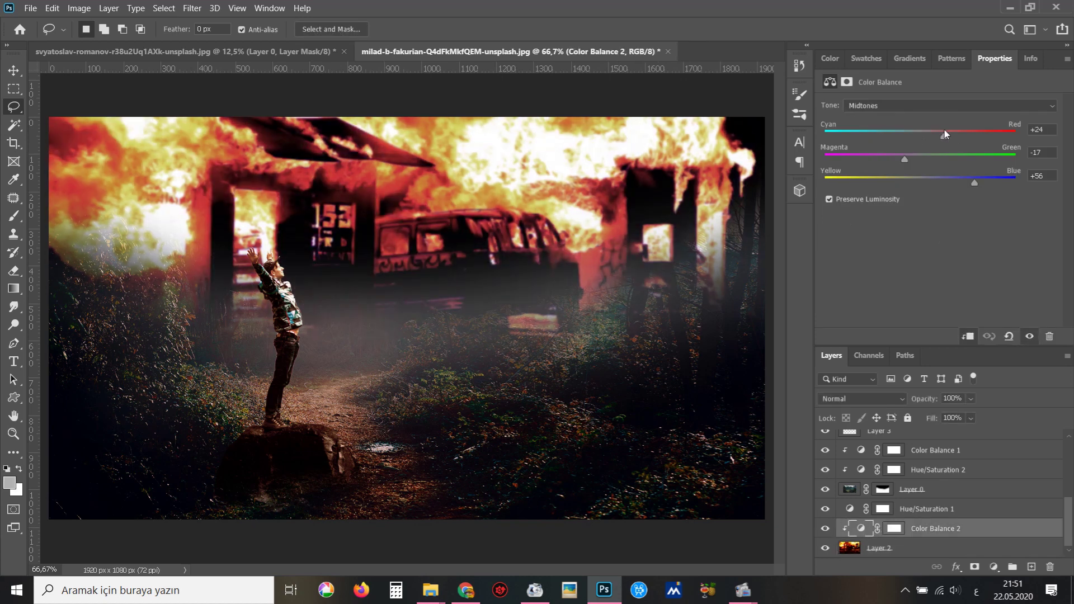
click(940, 106)
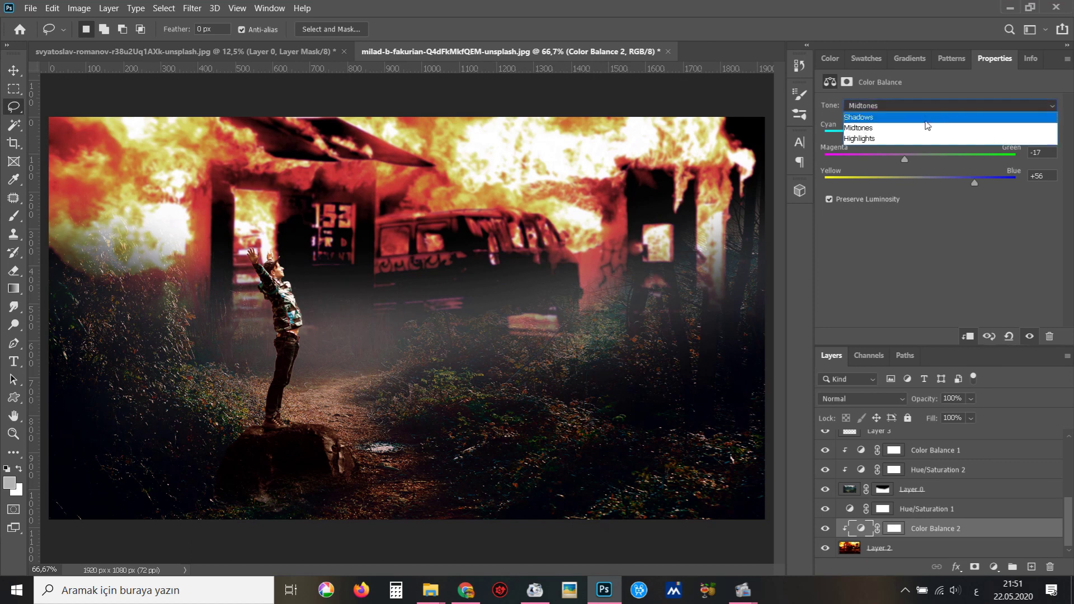
mouse_move(950, 132)
mouse_down()
mouse_move(881, 132)
mouse_move(896, 171)
mouse_move(879, 160)
mouse_up()
drag(966, 183, 986, 180)
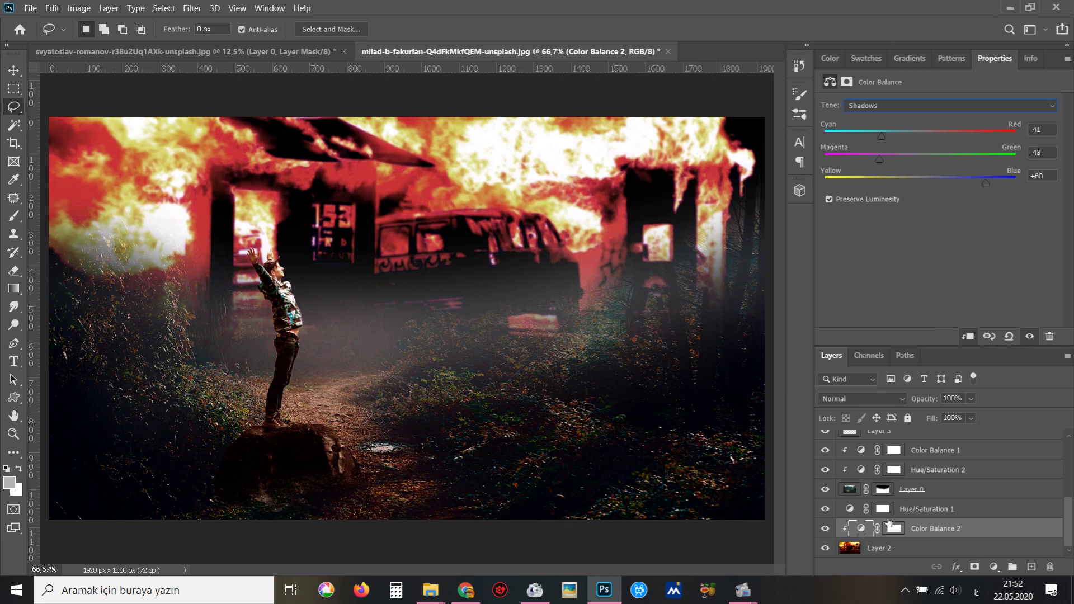
click(917, 496)
click(825, 489)
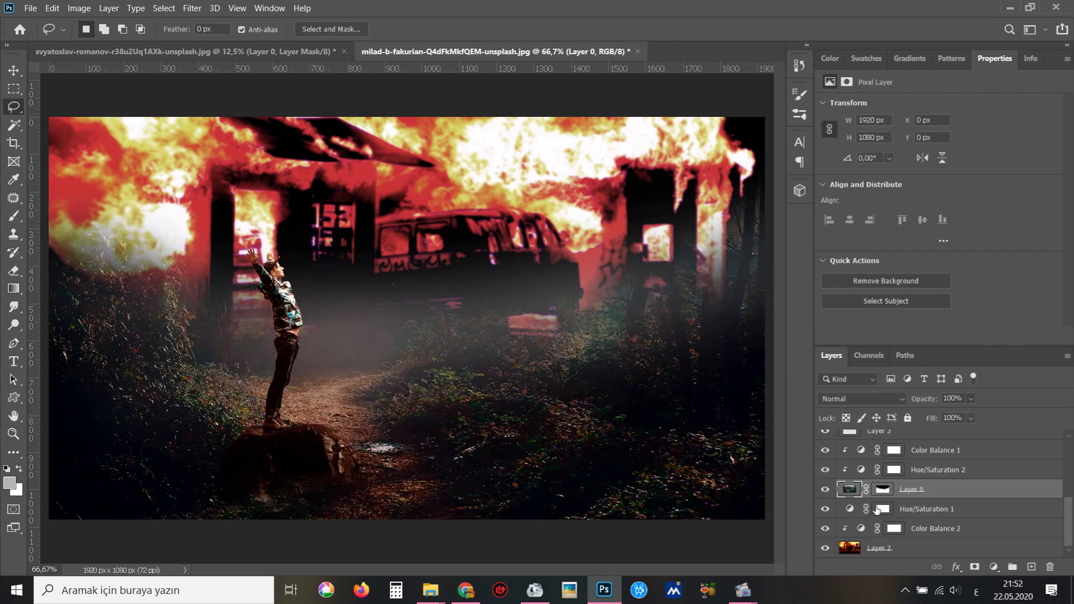
Set Hue/Saturation 2 to Saturation -65, Lightness -1 and Hue -1.
click(937, 471)
drag(900, 194, 865, 188)
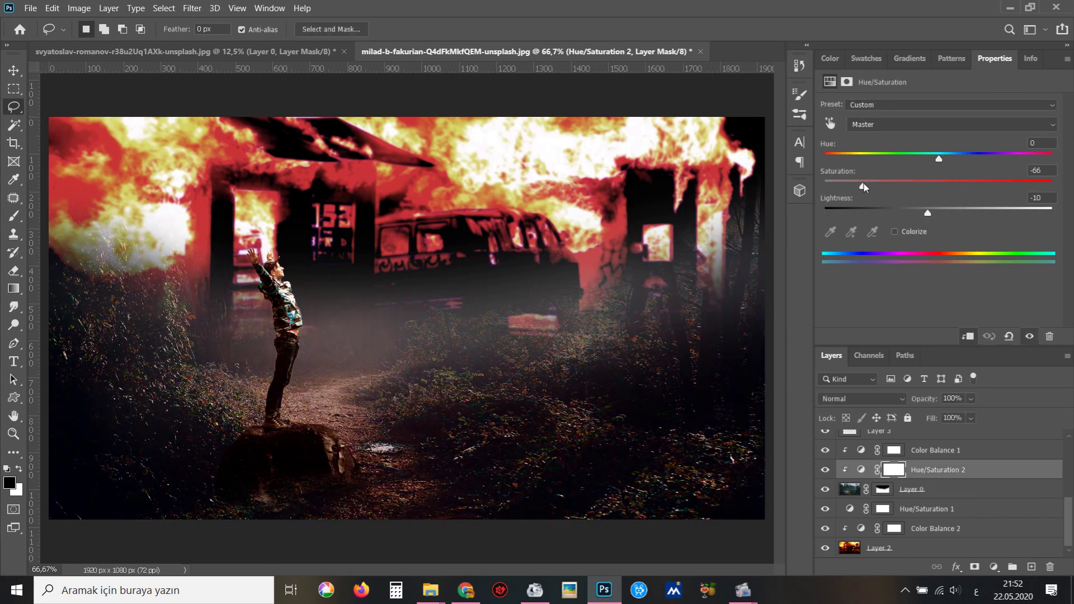
drag(936, 219, 938, 218)
mouse_move(939, 159)
mouse_down()
mouse_move(1017, 168)
mouse_move(889, 158)
mouse_move(1019, 151)
mouse_move(939, 162)
mouse_move(944, 183)
mouse_move(907, 183)
mouse_move(945, 159)
mouse_move(914, 160)
mouse_up()
scroll(939, 489, up, 1)
Set Color Balance 1 midtones to +71/-8/-33 and shadows to +9/-2/+21, toggling it to compare.
click(936, 470)
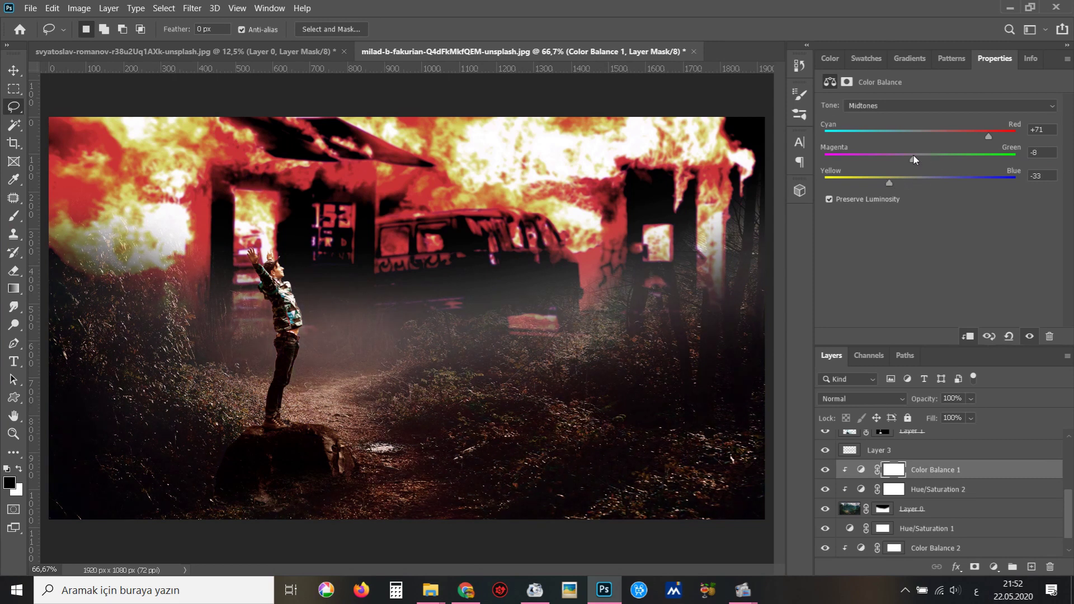
mouse_move(1023, 139)
mouse_down()
mouse_move(905, 132)
mouse_move(922, 136)
mouse_up()
click(956, 107)
click(961, 118)
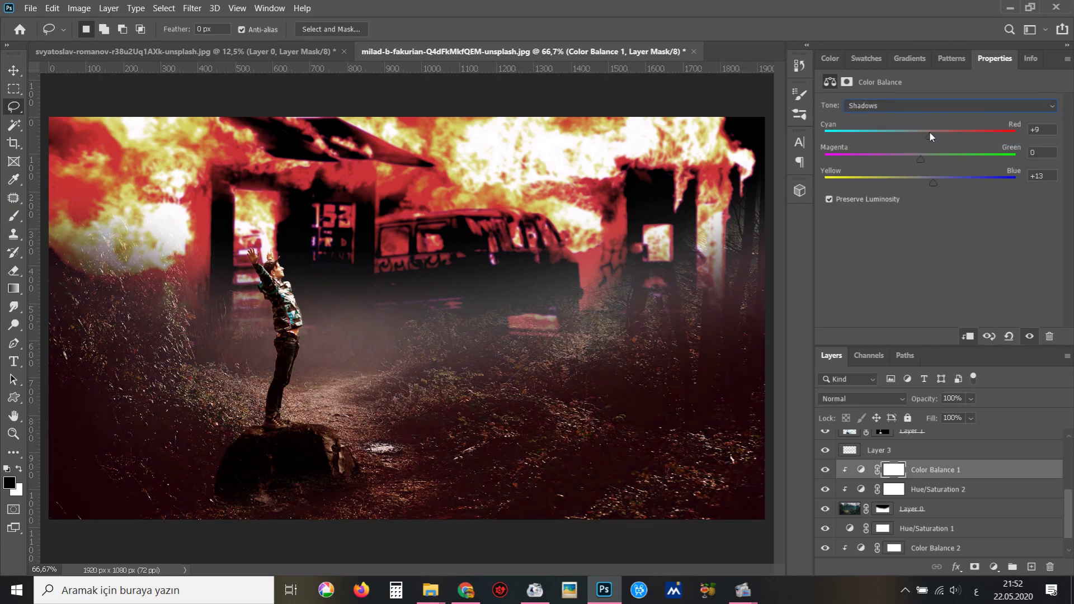
mouse_move(954, 178)
mouse_down()
mouse_move(906, 157)
mouse_move(919, 157)
mouse_up()
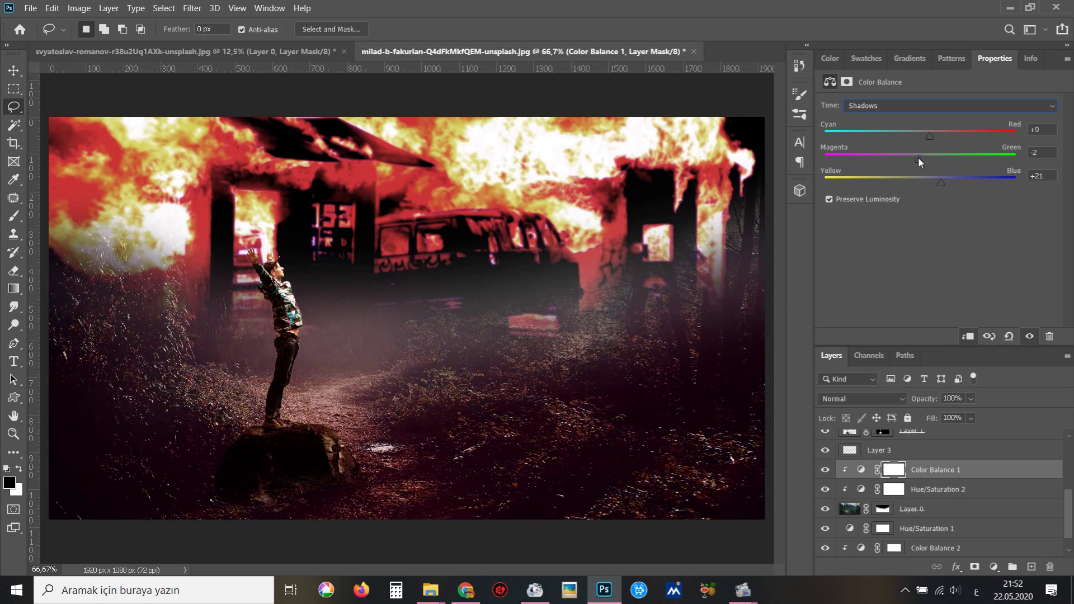
click(826, 471)
scroll(902, 492, up, 2)
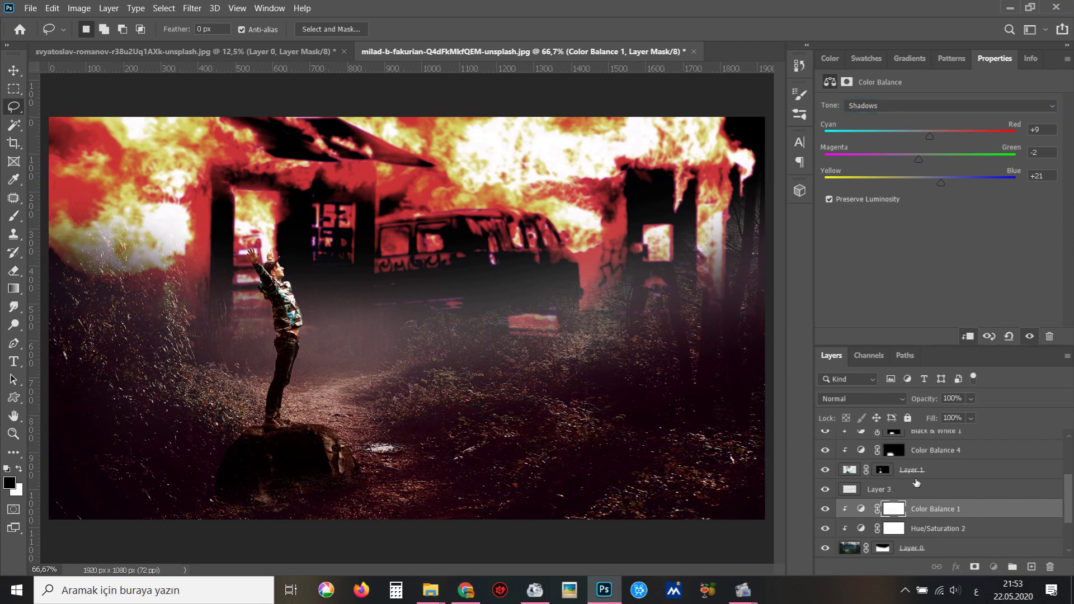
Paint Layer 1's mask with a 165-pixel, 20%-opacity brush to blend the rock into the ground.
click(918, 471)
click(825, 471)
click(883, 471)
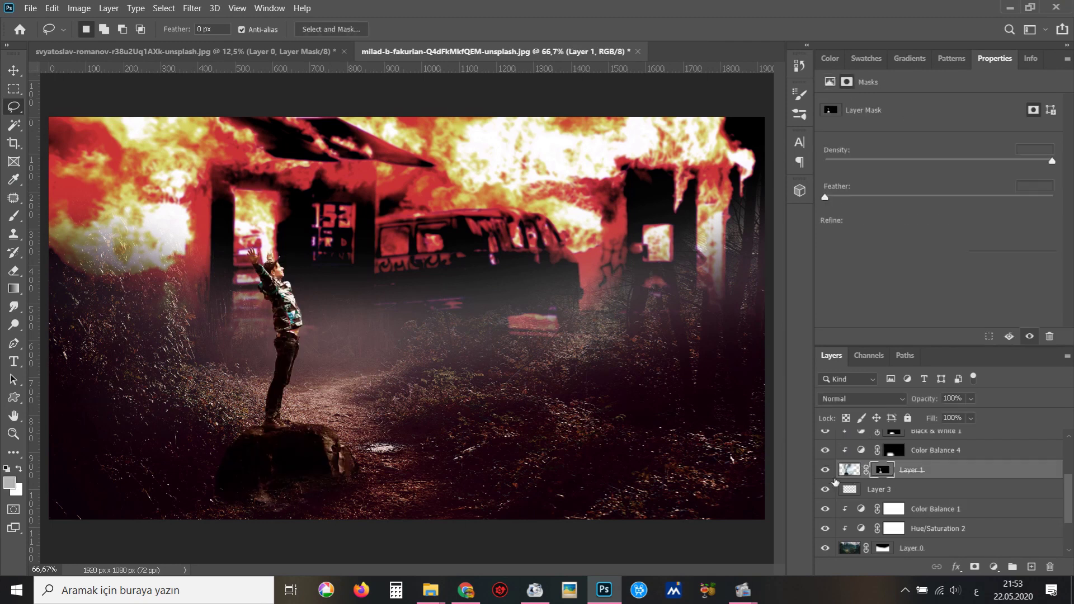
key(b)
drag(369, 413, 358, 417)
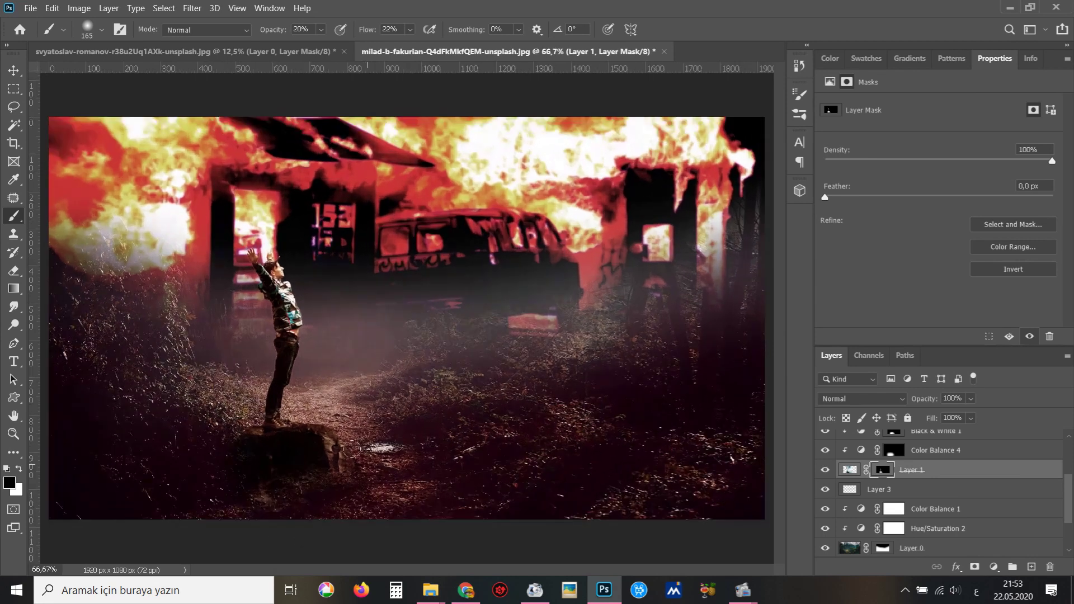
key(v)
scroll(923, 516, down, 2)
click(923, 515)
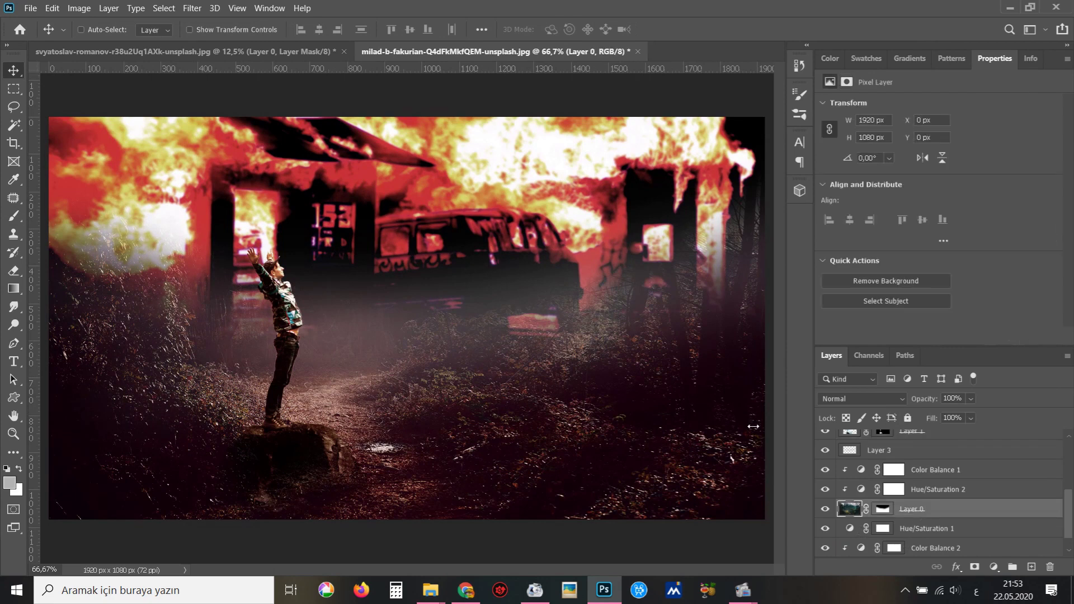
Lasso the upper forest scene above the ground and feather the selection by 50 pixels.
key(l)
key(ctrl+minus)
drag(677, 184, 554, 379)
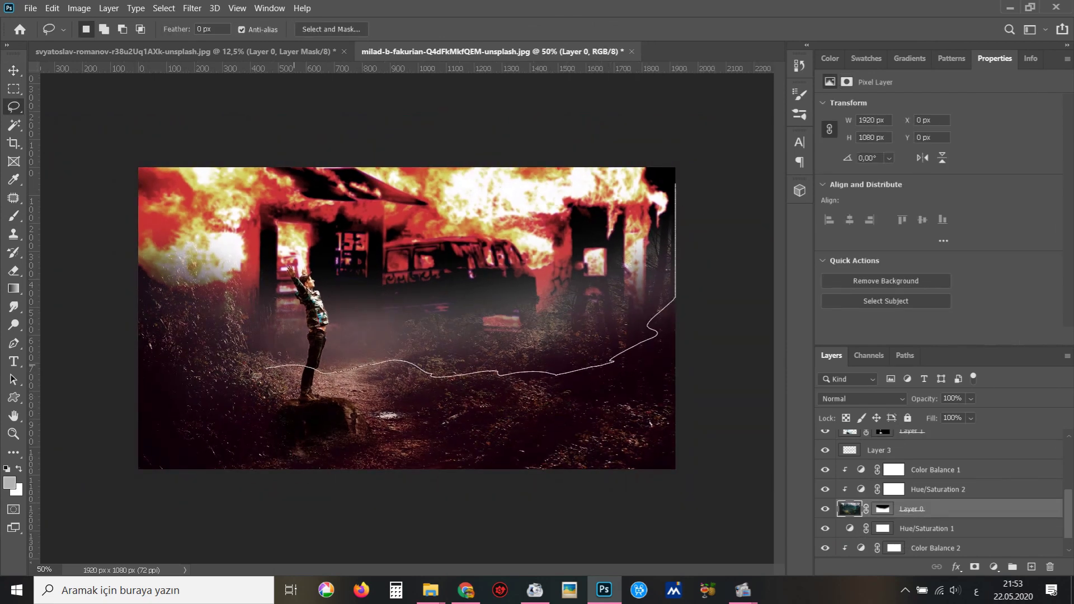
drag(256, 375, 699, 195)
key(shift+F6)
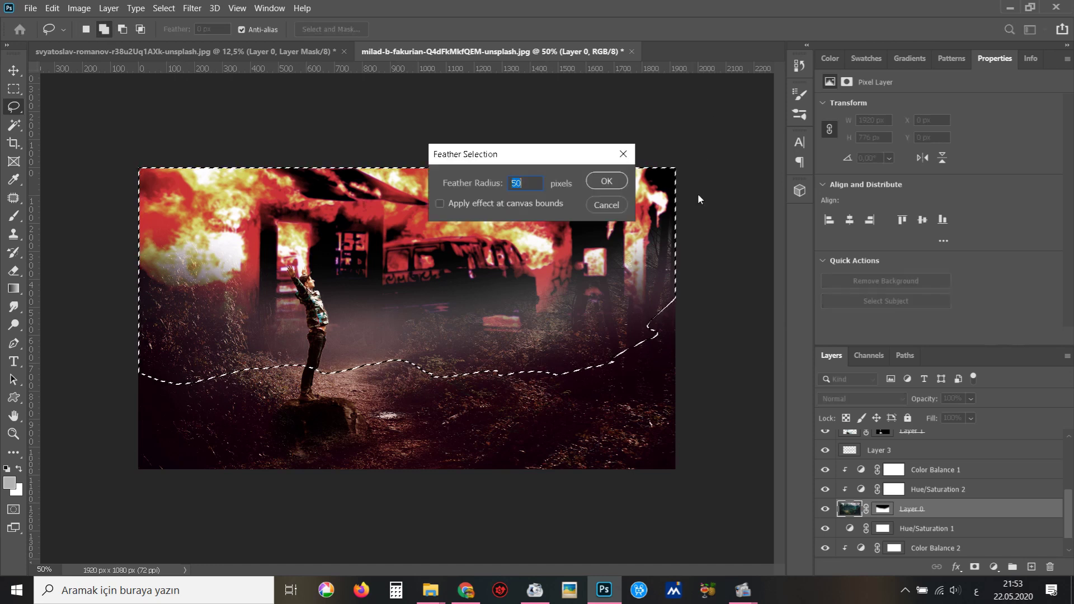
text(150)
key(Return)
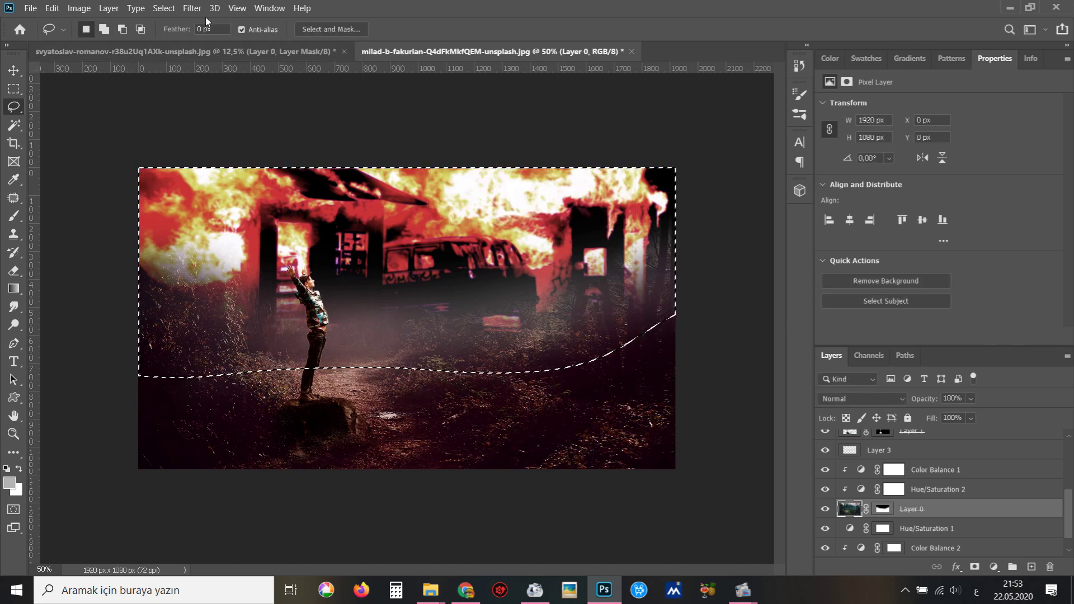
Soften the selected area with a roughly 4-pixel Gaussian Blur, then deselect.
click(193, 8)
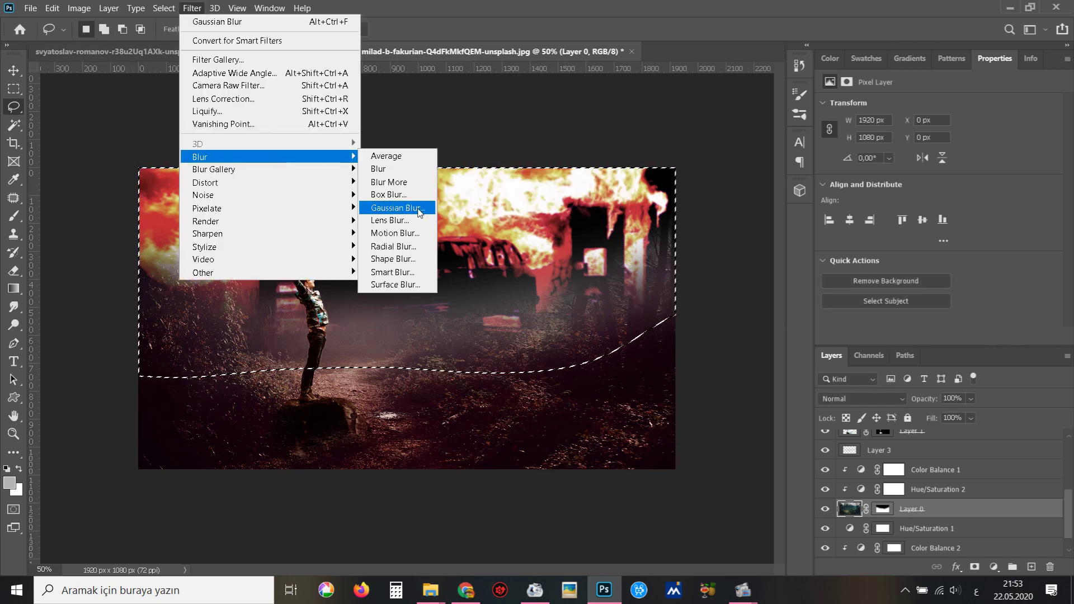
mouse_move(200, 157)
click(408, 208)
drag(779, 355, 807, 354)
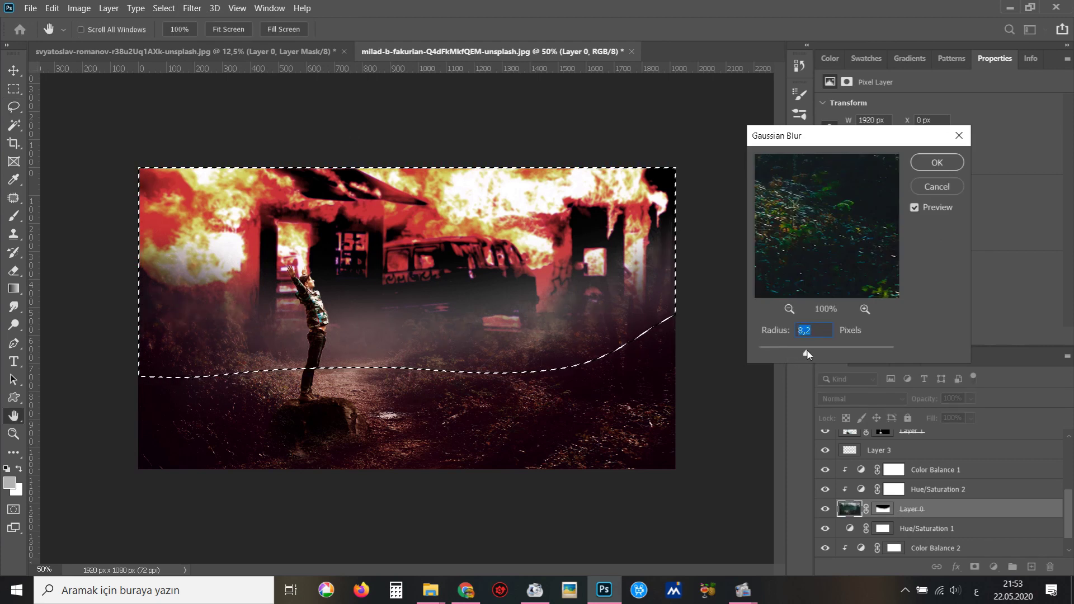
drag(807, 351, 787, 354)
key(Return)
key(ctrl+d)
ctrl+click(419, 391)
Fit the whole image in view and bring up the Open file dialog.
key(ctrl+minus)
key(ctrl+minus)
key(ctrl+plus)
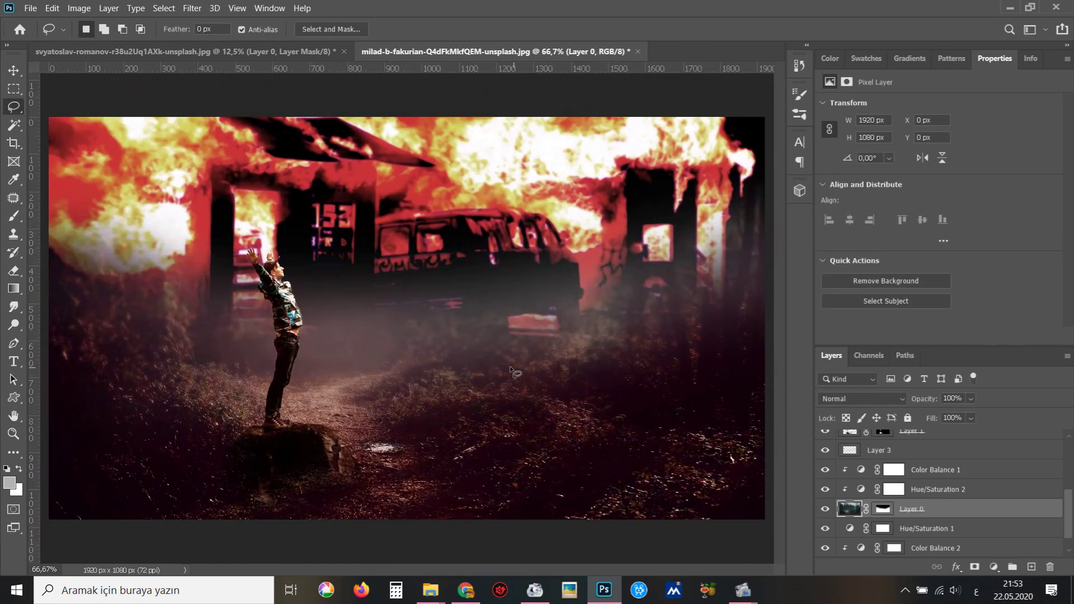
key(ctrl+minus)
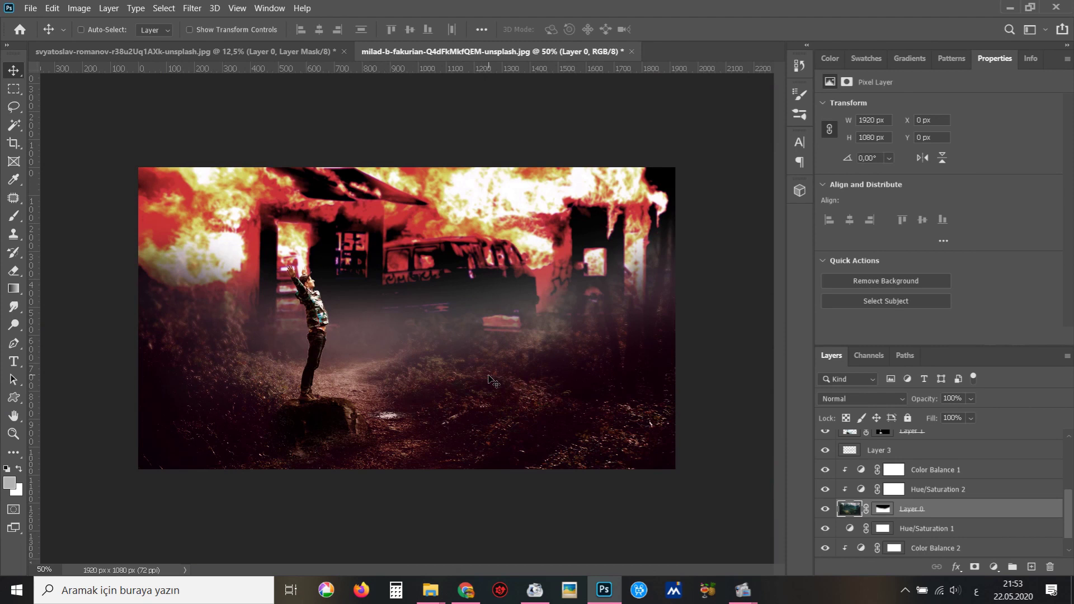
key(ctrl+o)
Copy the jason-wong clouds photo into the scene as the topmost layer.
click(392, 159)
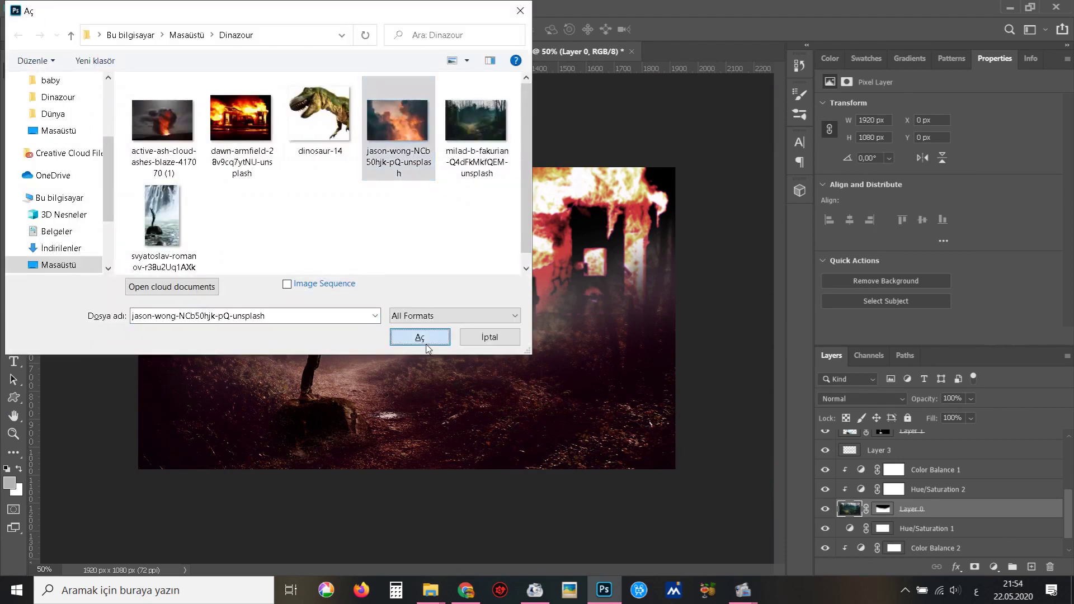
click(420, 337)
key(ctrl+a)
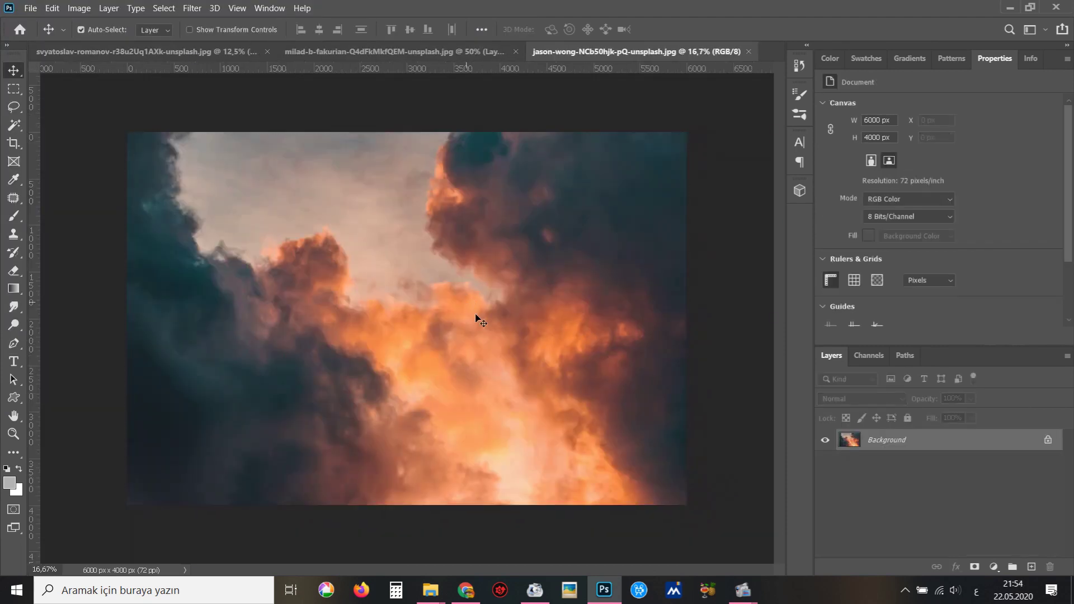
key(ctrl+c)
key(ctrl+w)
key(ctrl+v)
drag(488, 411, 621, 396)
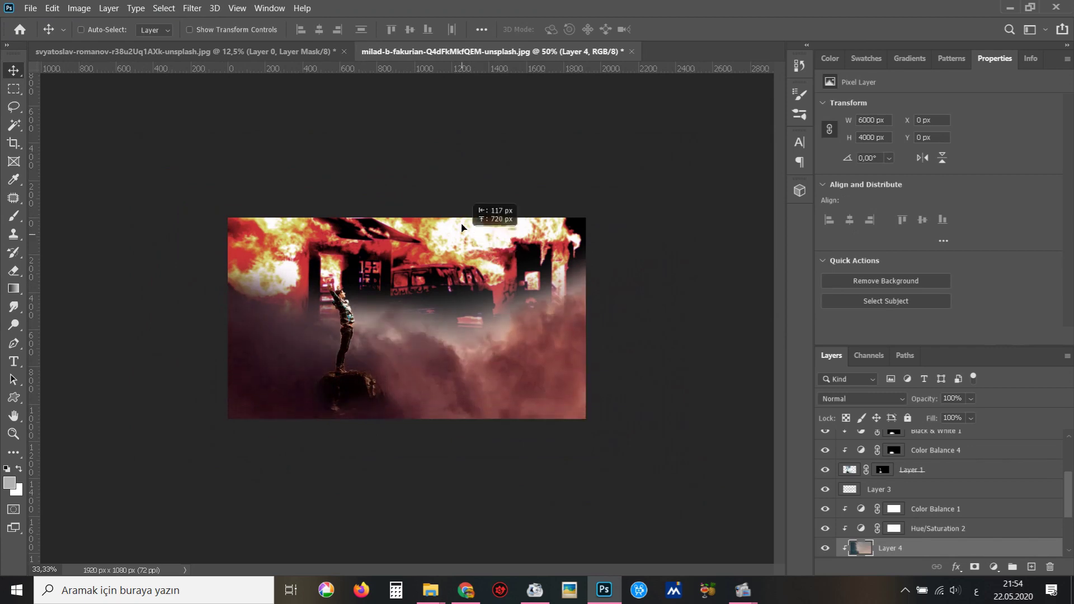
key(ctrl+shift+bracketright)
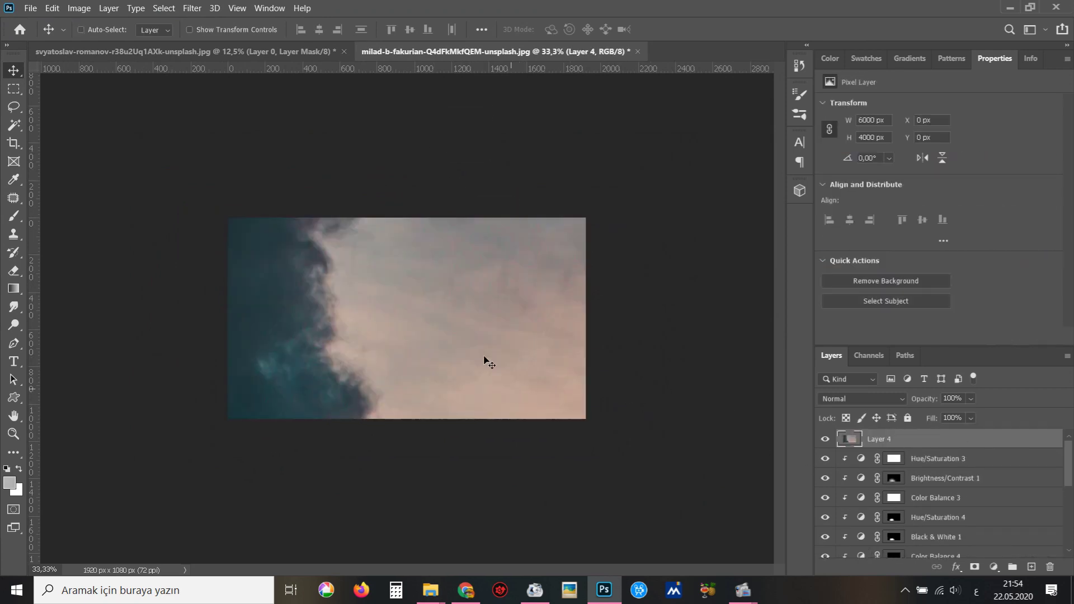
Reposition the clouds and scale them down to roughly canvas size, 2054 × 1370 px.
drag(487, 359, 450, 366)
key(ctrl+minus)
key(ctrl+minus)
key(ctrl+t)
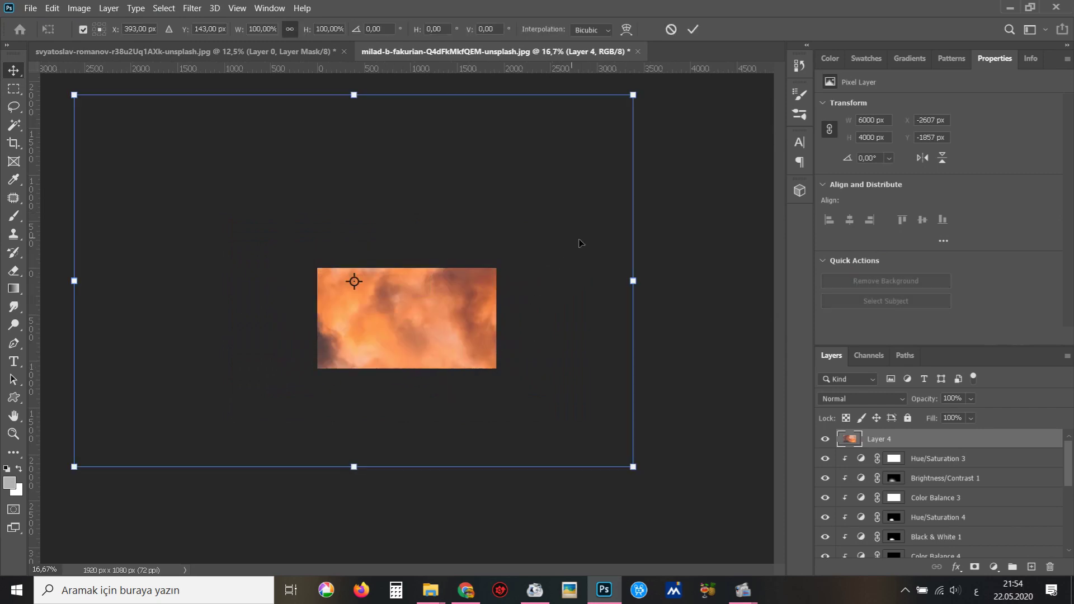
mouse_move(633, 96)
mouse_down()
mouse_move(502, 289)
mouse_move(454, 318)
mouse_up()
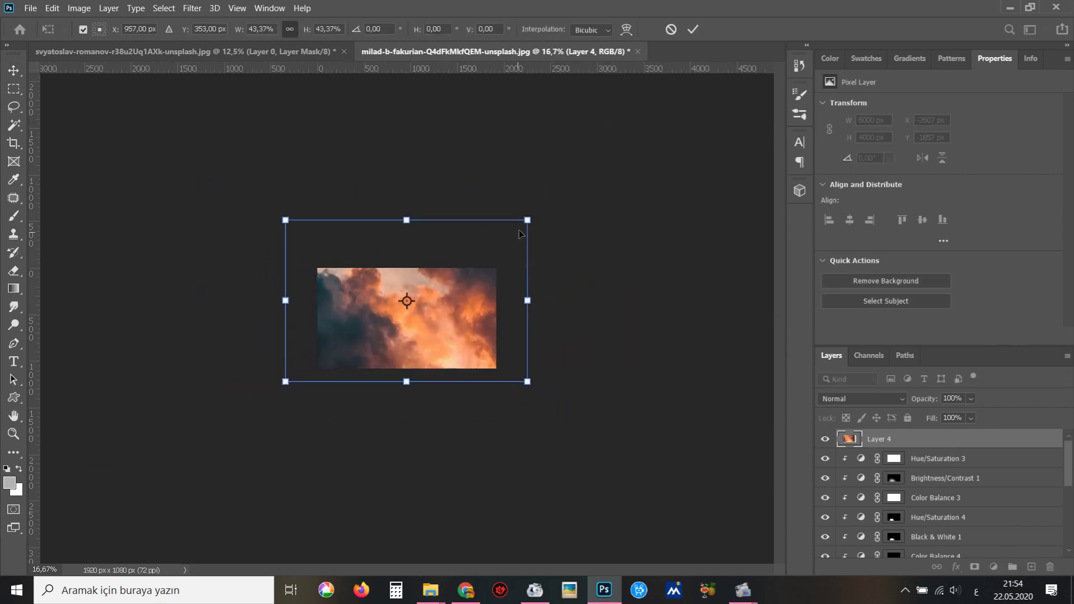
key(Return)
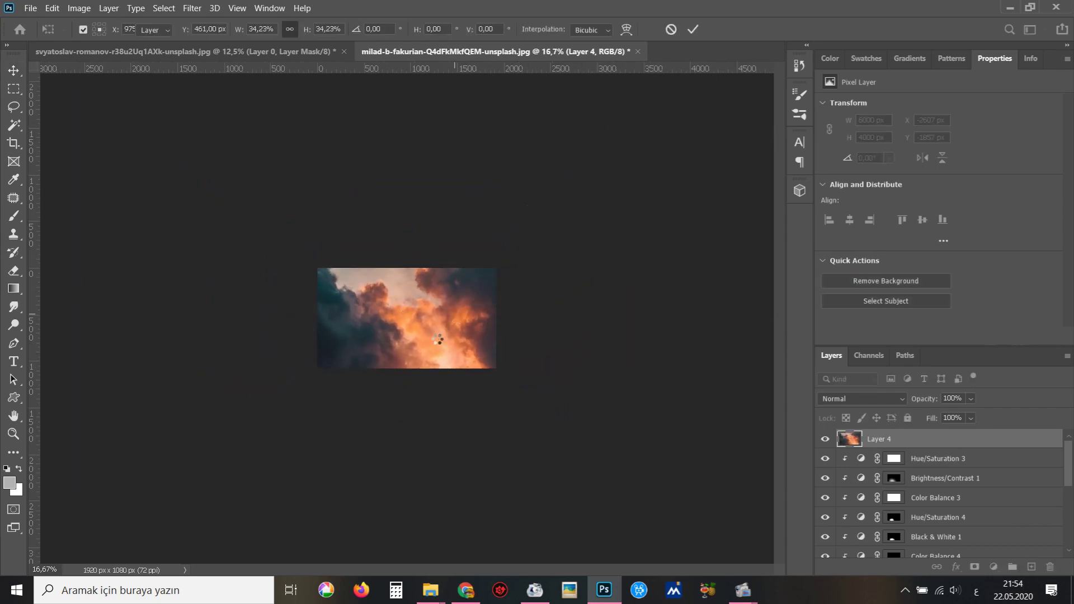
Flip the clouds horizontally and blend them in Multiply mode.
key(ctrl+plus)
key(ctrl+t)
right_click(437, 323)
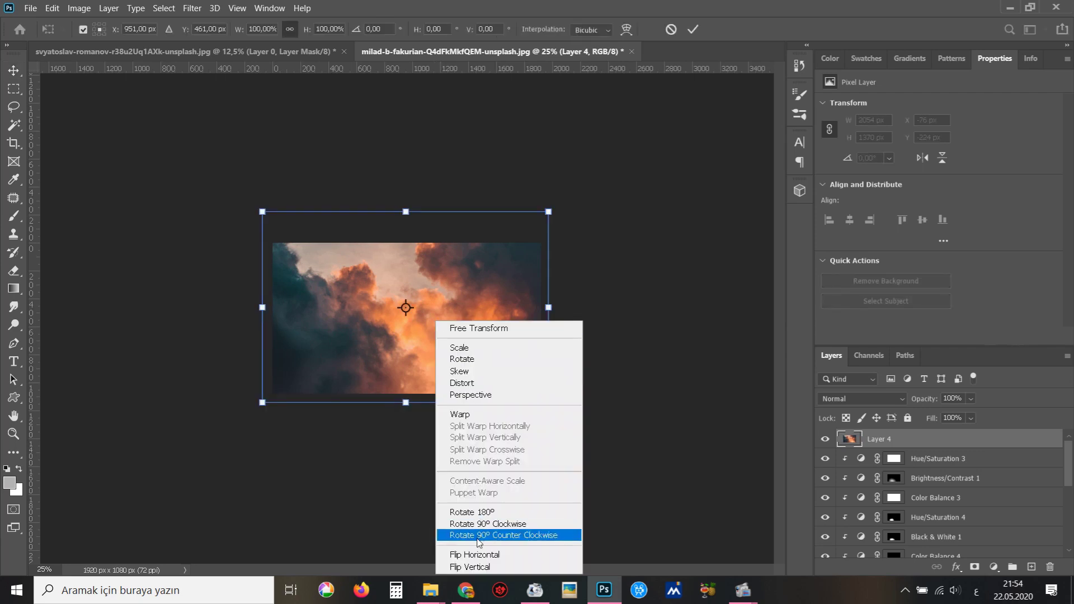
click(474, 555)
key(Return)
click(861, 398)
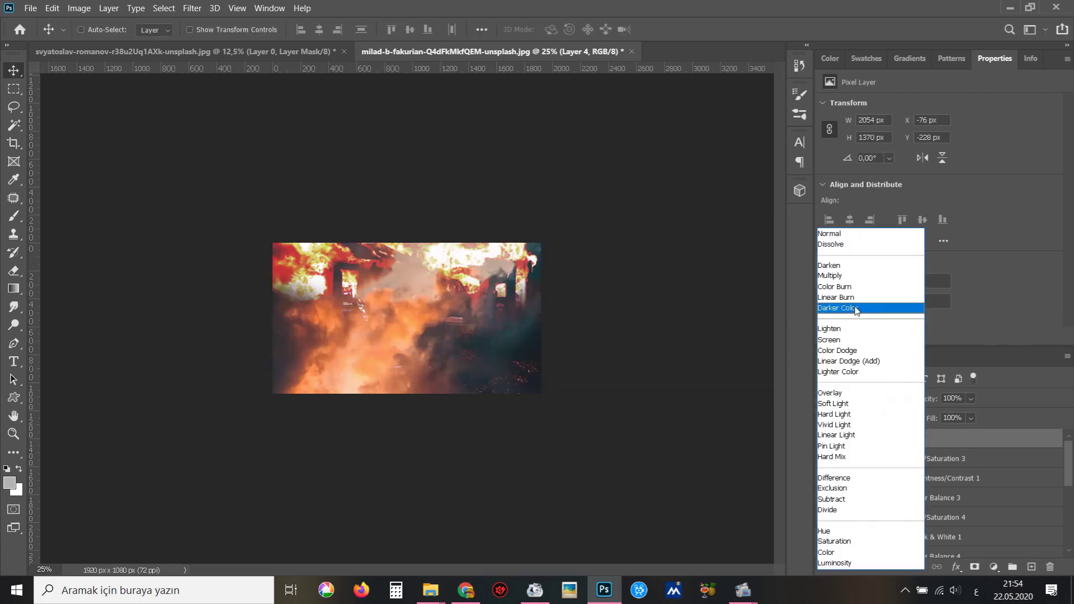
click(869, 277)
key(ctrl+plus)
key(ctrl+plus)
key(ctrl+plus)
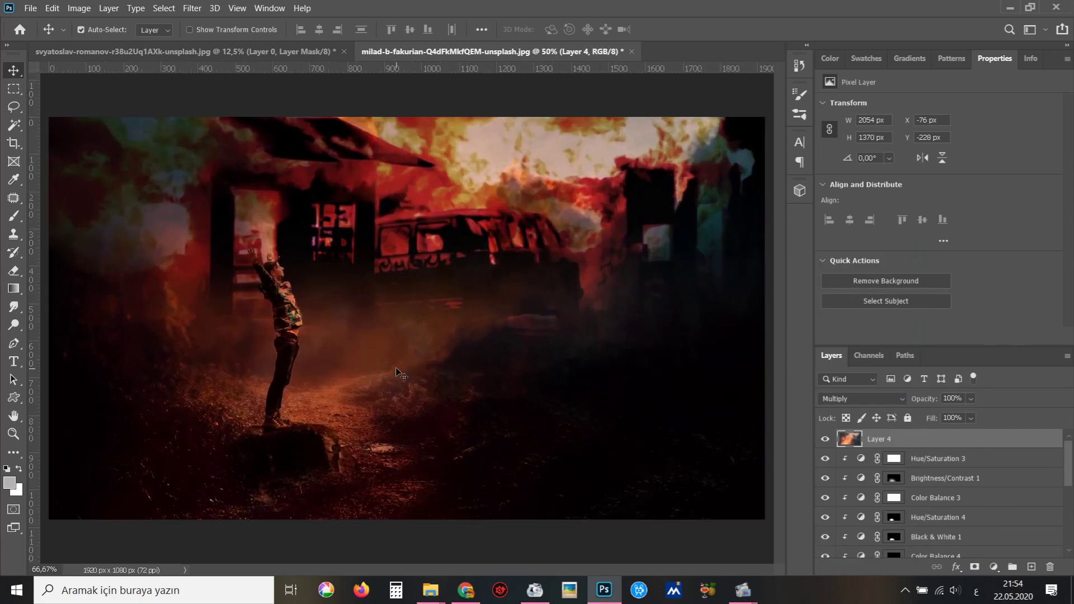
Add a layer mask to the clouds Layer 4 and set up a smaller brush.
click(826, 440)
click(826, 440)
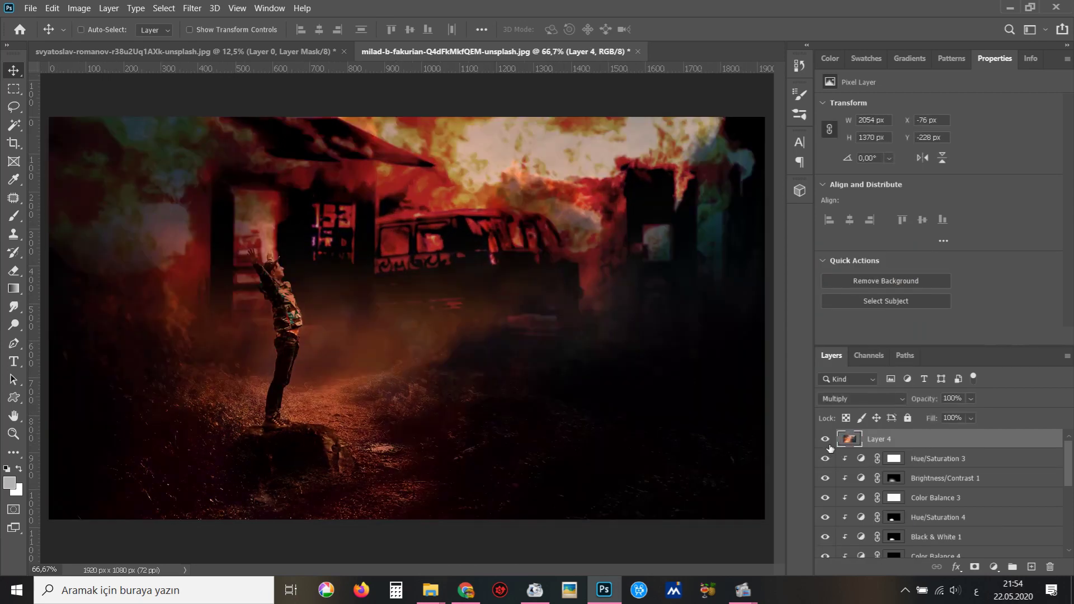
click(975, 567)
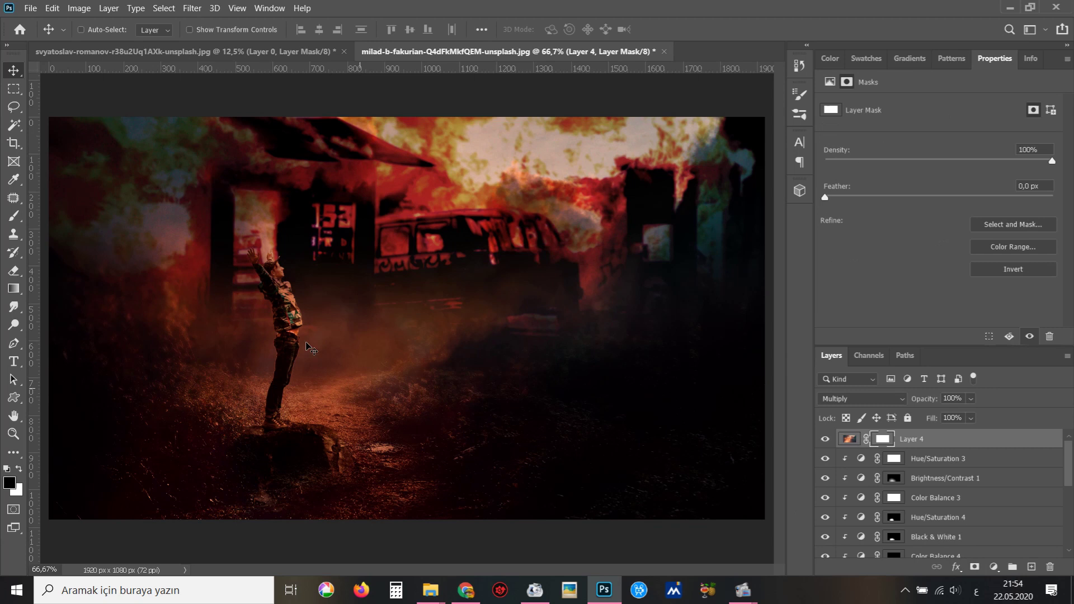
key(b)
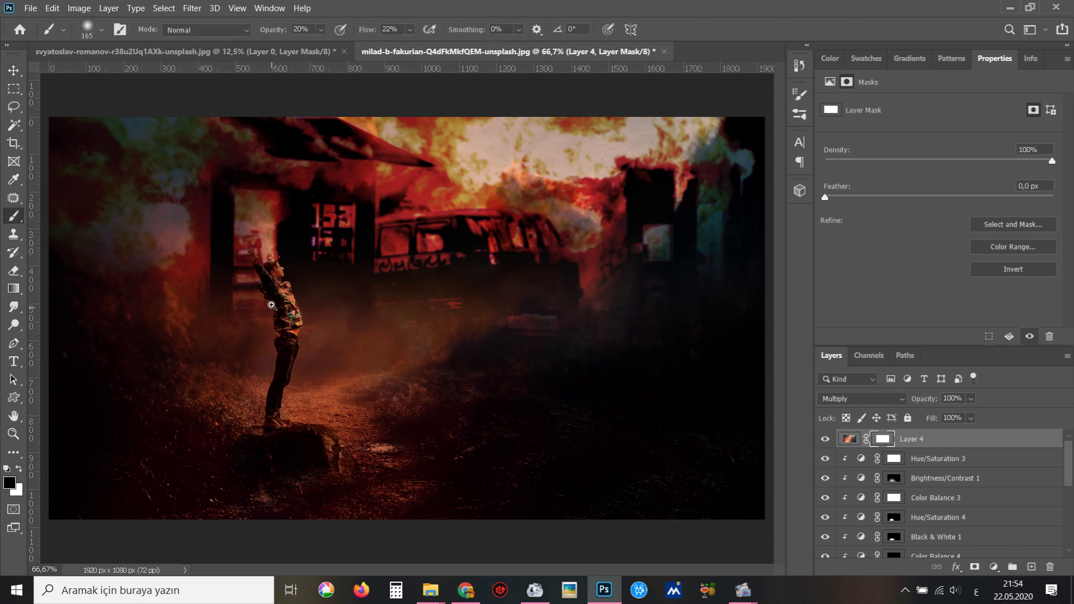
scroll(256, 291, up, 1)
drag(270, 291, 292, 280)
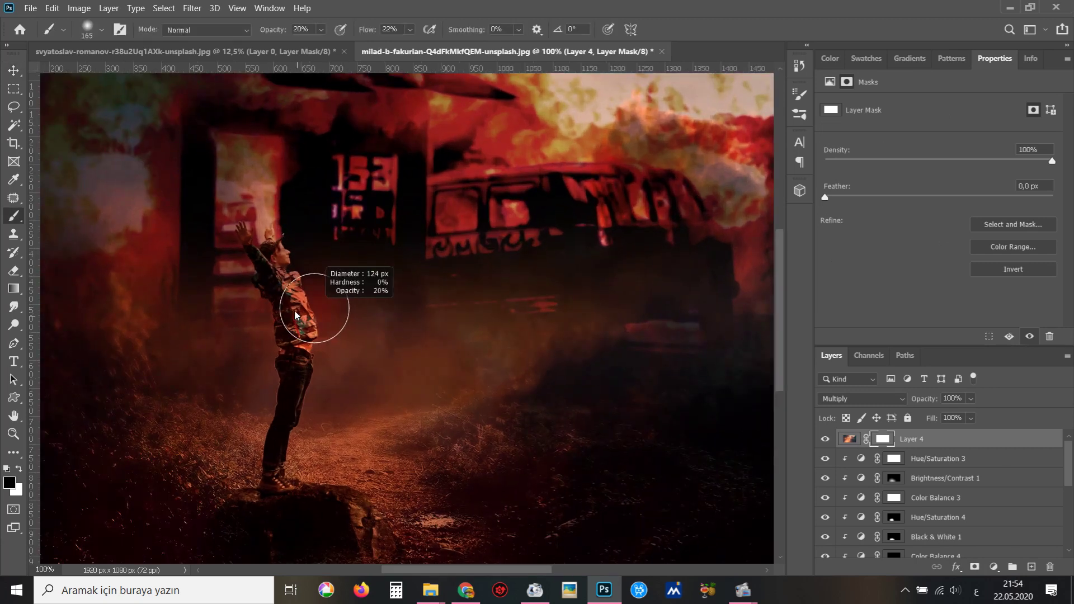
Paint black at 20% opacity over the man's jacket to hide the clouds there, toggling to compare.
scroll(292, 279, up, 1)
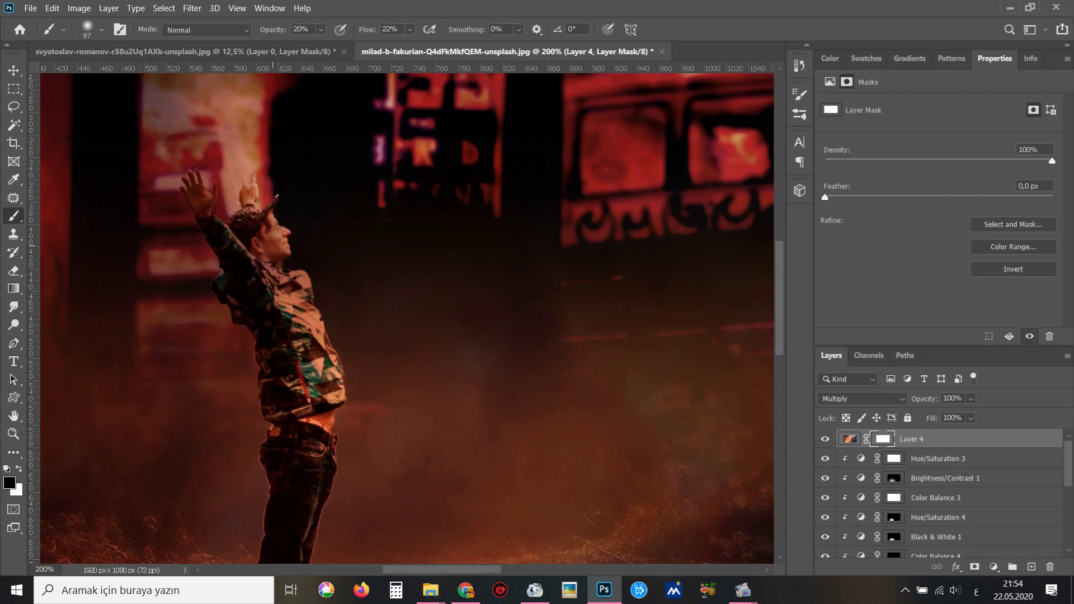
drag(248, 287, 238, 227)
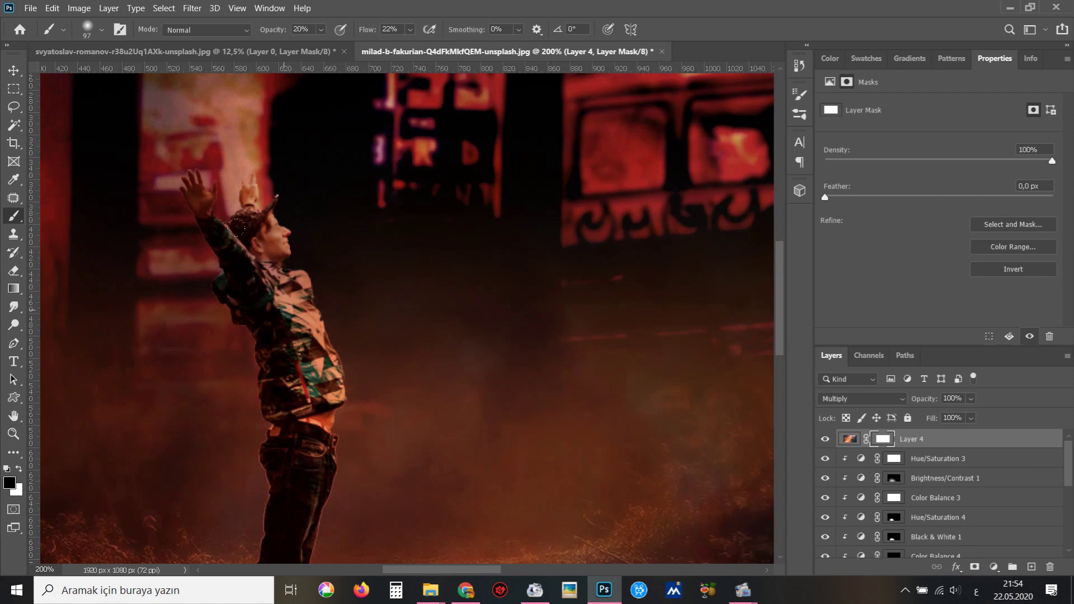
scroll(308, 365, down, 3)
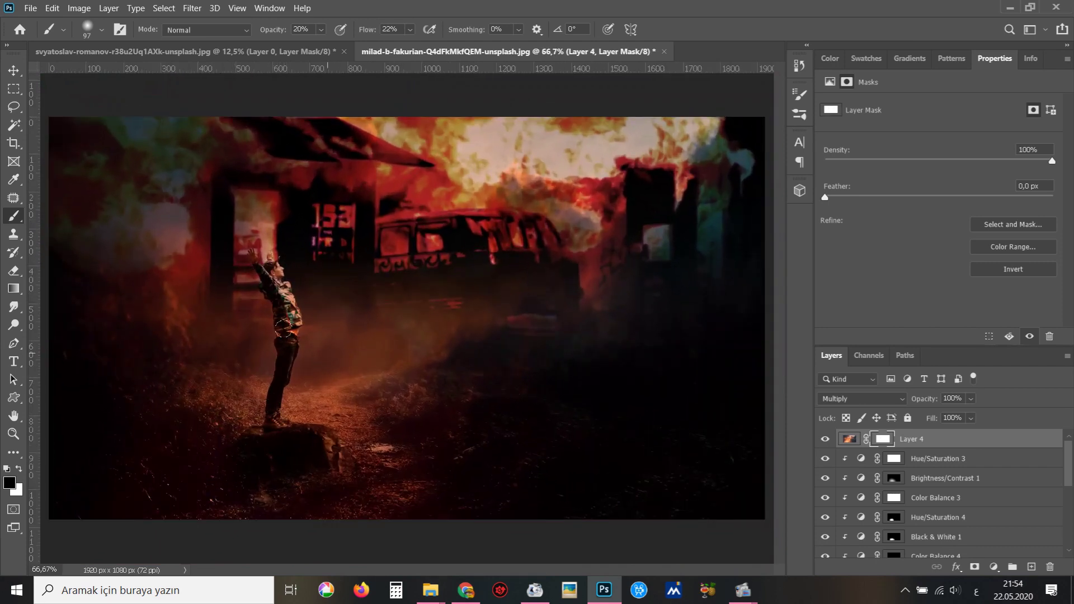
scroll(340, 367, down, 1)
scroll(319, 348, up, 1)
click(826, 440)
click(826, 440)
click(848, 440)
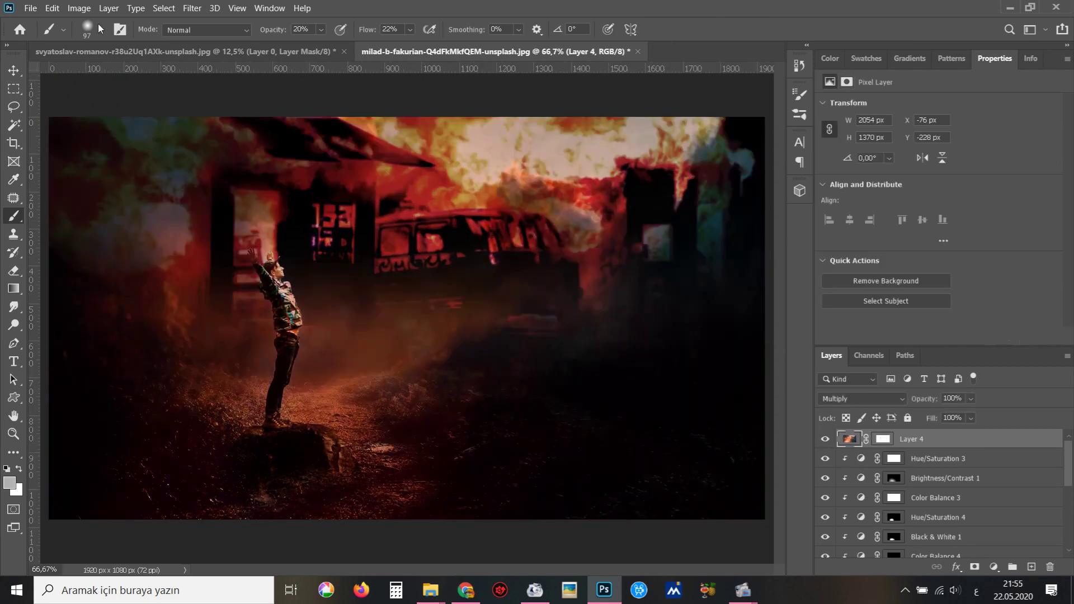
Blur the clouds on Layer 4 with a Gaussian Blur radius of 2,2 pixels.
click(192, 8)
mouse_move(200, 157)
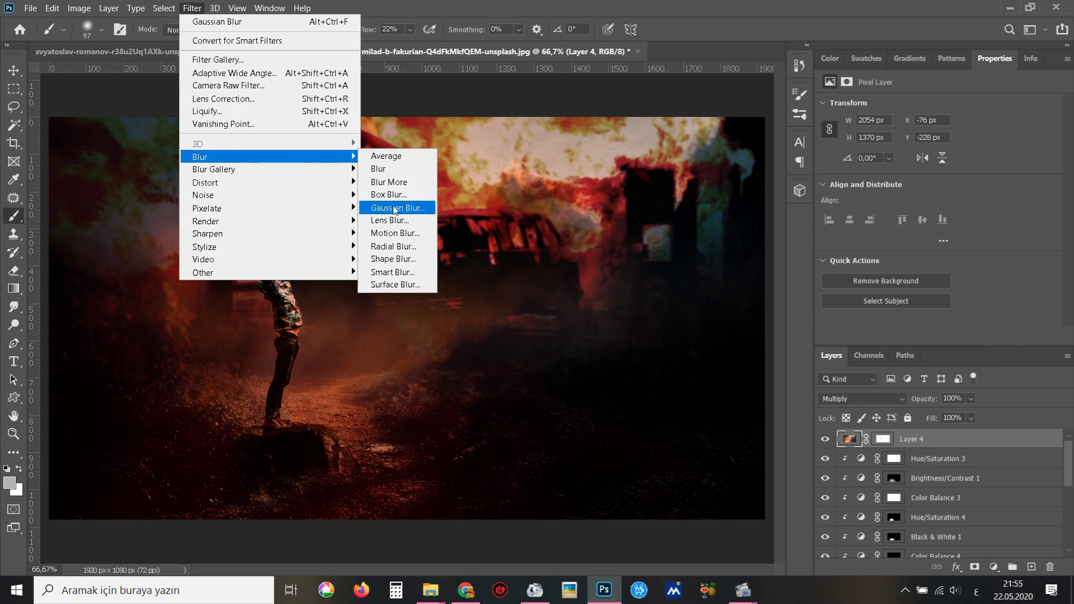
click(395, 209)
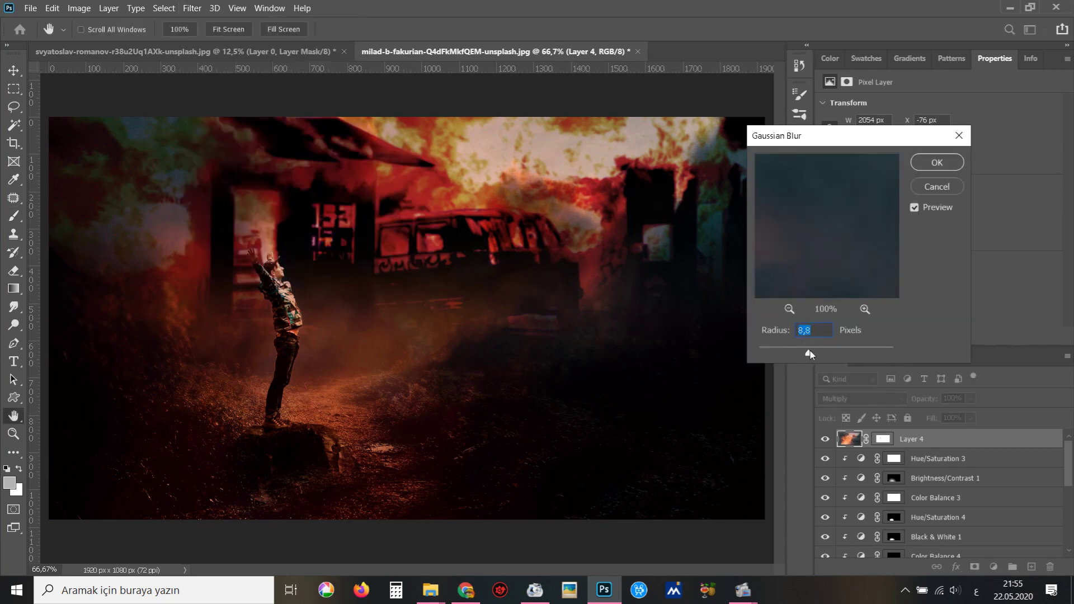
drag(799, 350, 774, 352)
click(937, 163)
click(825, 440)
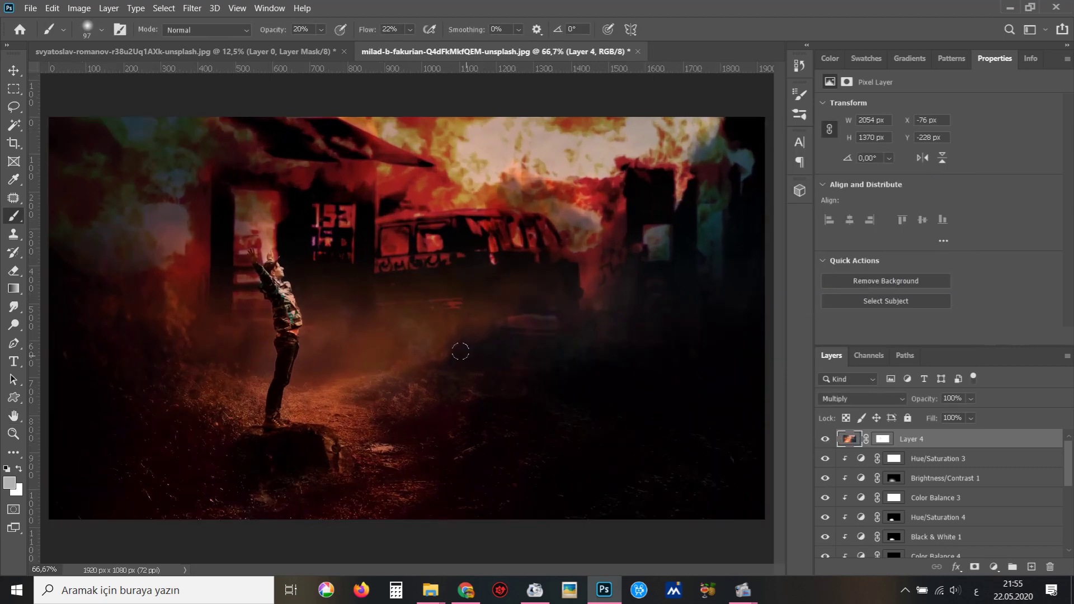
key(v)
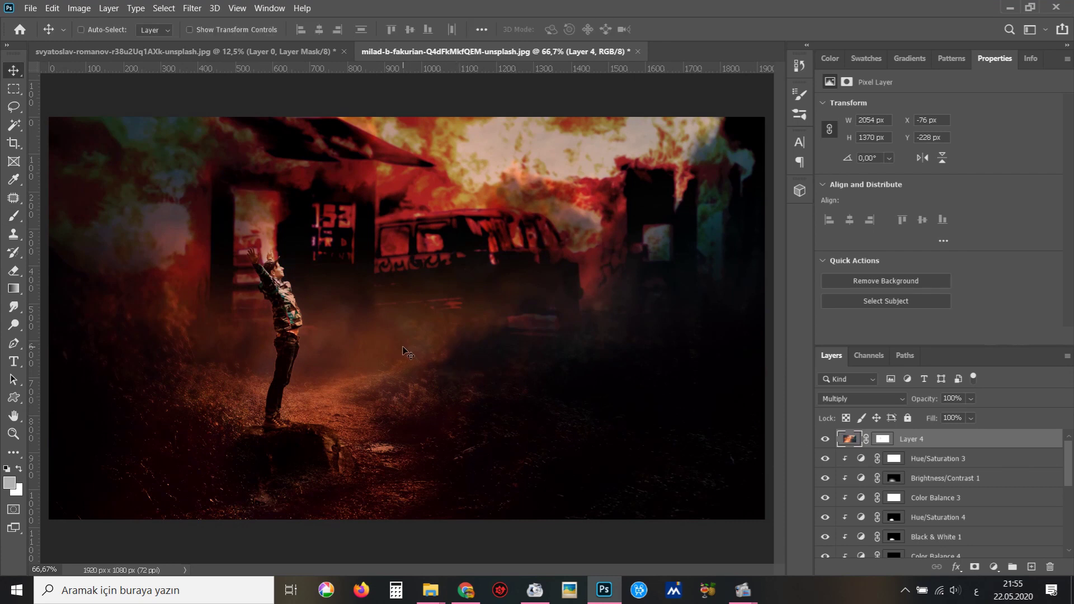
scroll(884, 442, down, 1)
scroll(896, 454, down, 1)
scroll(923, 475, down, 1)
scroll(922, 474, down, 3)
scroll(921, 477, down, 1)
scroll(919, 479, up, 1)
click(929, 464)
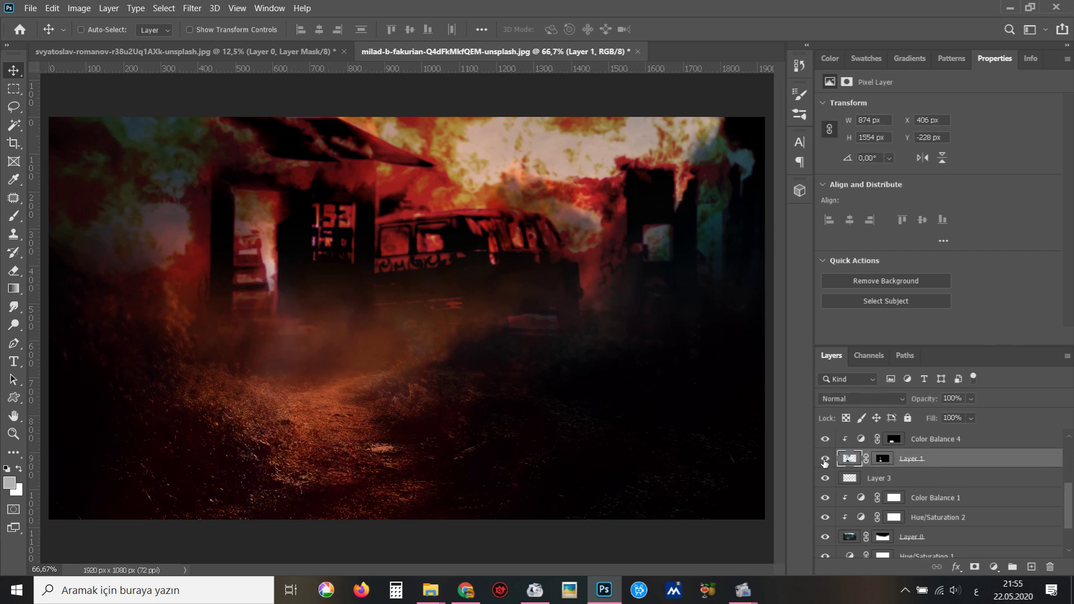
click(996, 568)
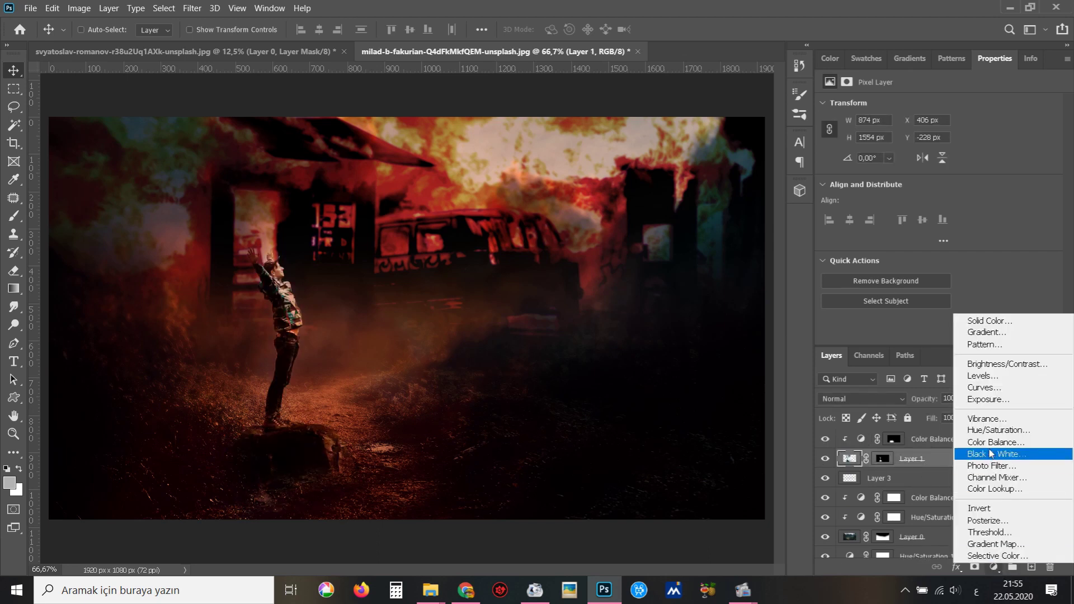
click(976, 441)
mouse_move(954, 139)
mouse_down()
mouse_move(864, 138)
mouse_move(902, 139)
mouse_up()
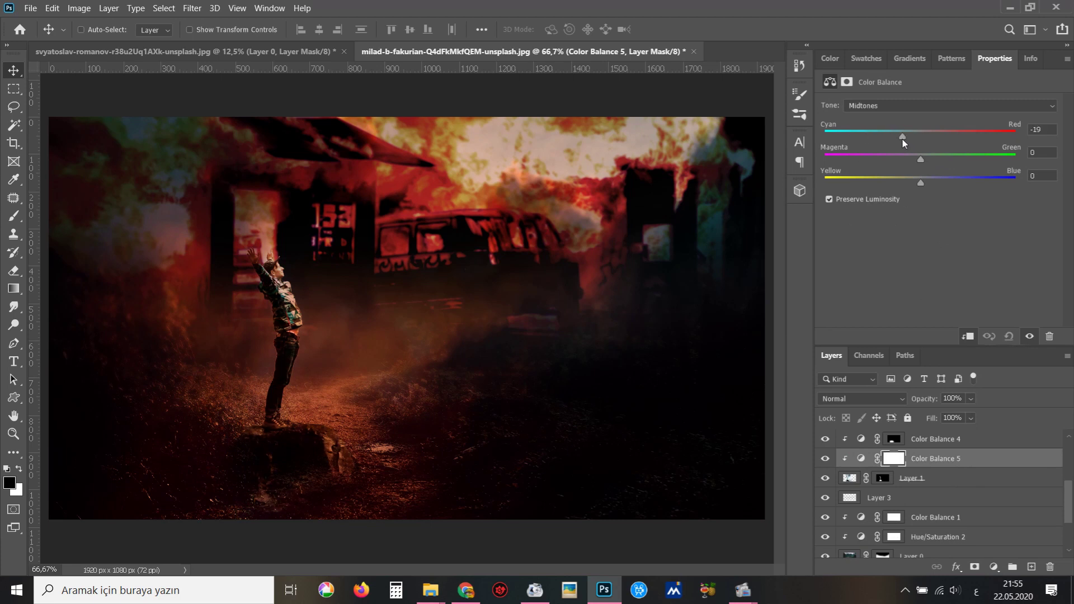
mouse_move(902, 139)
mouse_down()
mouse_move(966, 137)
mouse_move(762, 143)
mouse_up()
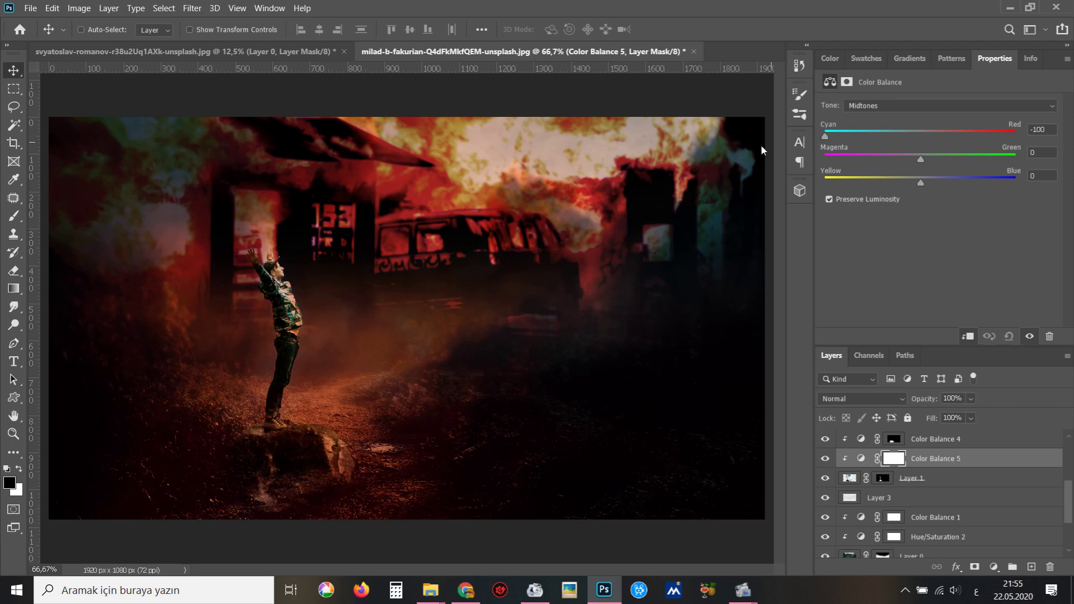
click(1009, 336)
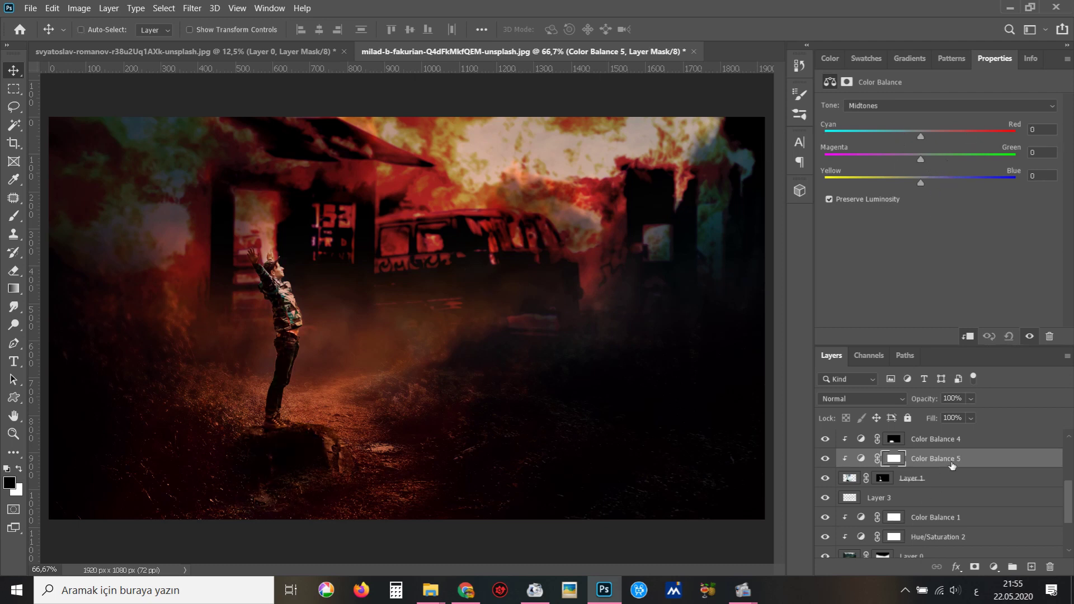
drag(953, 465, 1049, 567)
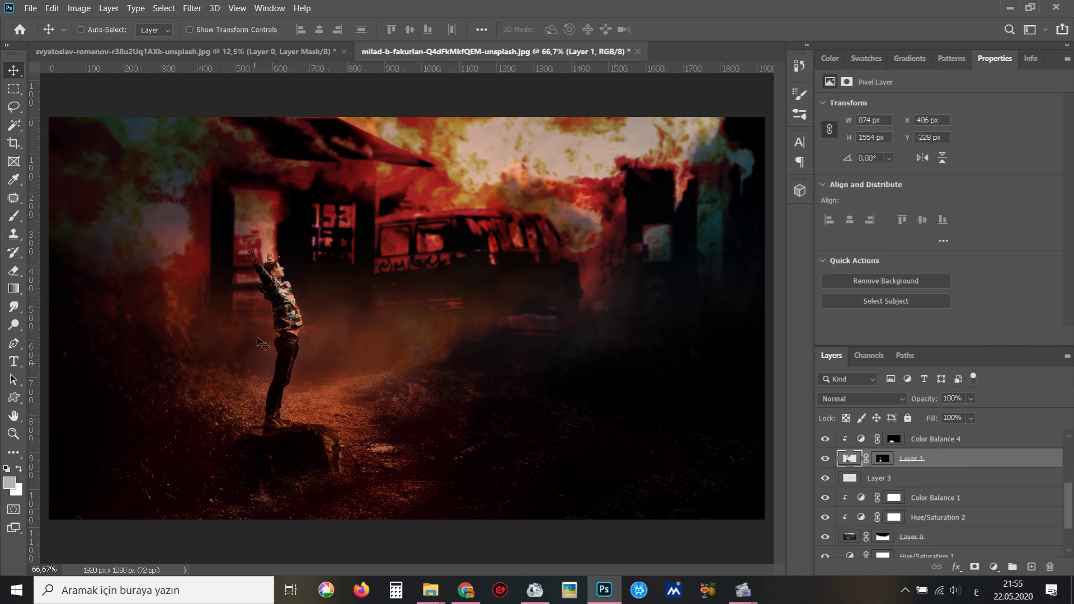
Lasso-select the area around the man and add a Color Balance adjustment layer.
key(l)
mouse_move(356, 313)
mouse_down()
mouse_move(219, 281)
mouse_move(335, 311)
mouse_up()
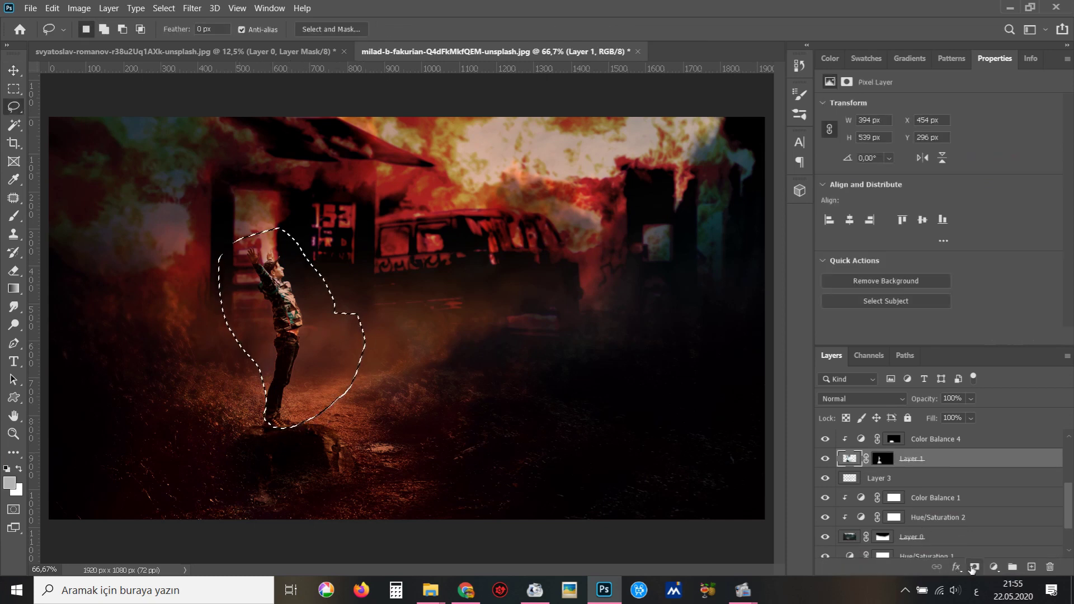
click(993, 567)
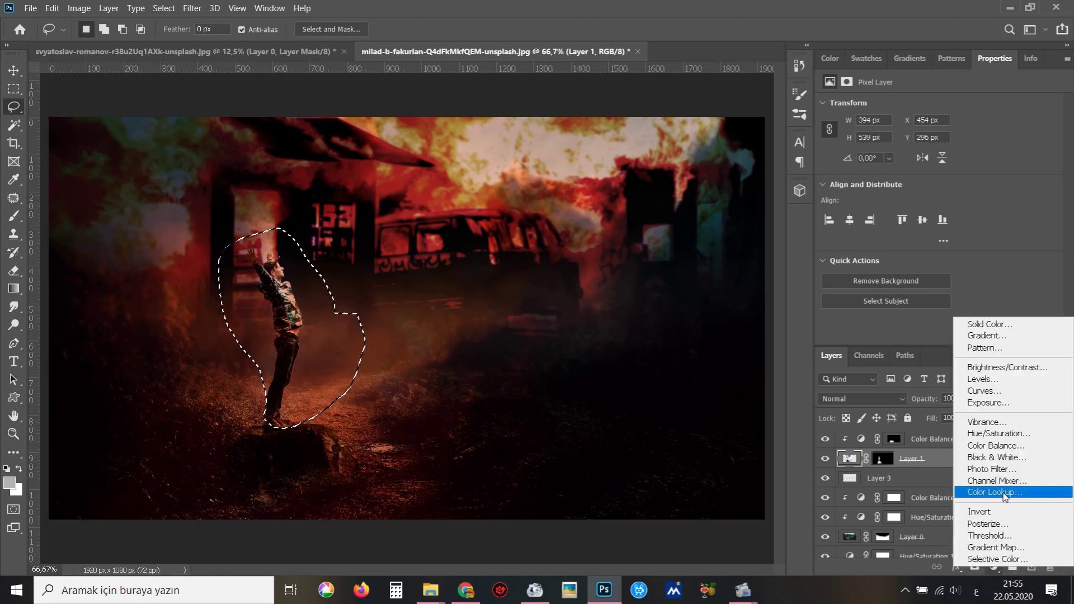
click(996, 445)
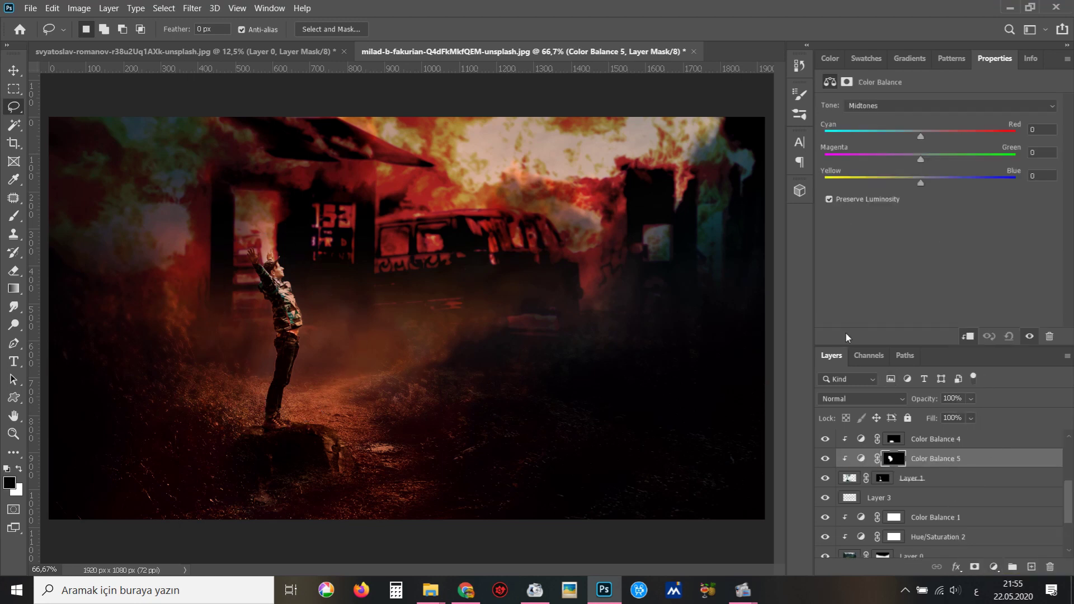
Tint the man's midtones toward green/yellow and his shadows toward cyan, blue and green.
mouse_move(844, 138)
mouse_down()
mouse_move(895, 137)
mouse_move(872, 137)
mouse_up()
mouse_move(958, 178)
mouse_down()
mouse_move(891, 181)
mouse_move(969, 156)
mouse_up()
click(917, 106)
click(918, 116)
click(945, 133)
drag(945, 134, 894, 129)
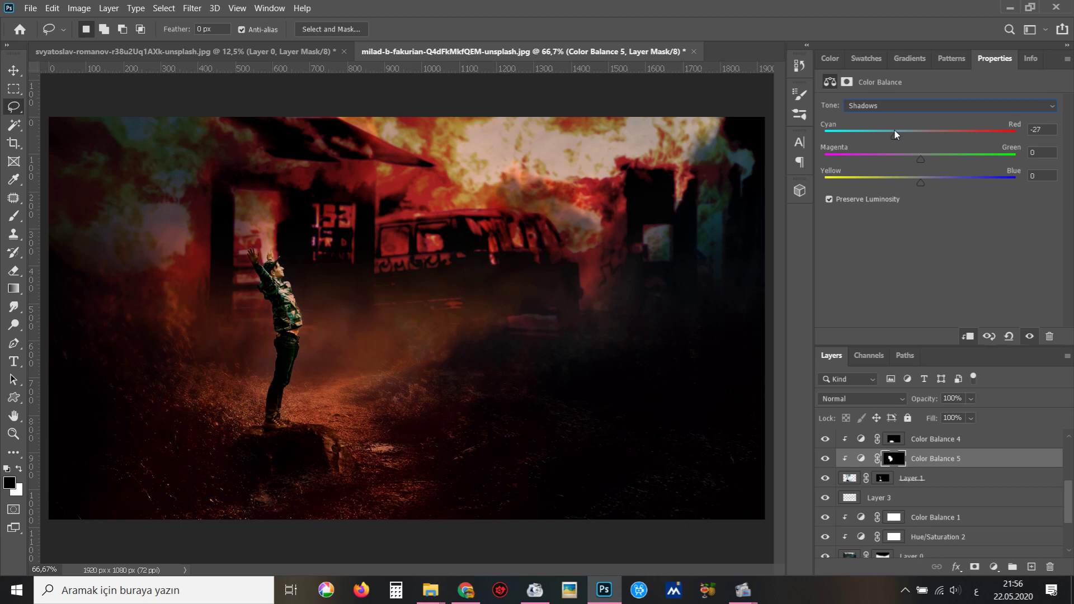
mouse_move(920, 181)
mouse_down()
mouse_move(945, 179)
mouse_move(943, 160)
mouse_move(918, 161)
mouse_up()
Set the man's highlights Color Balance to -31, -23, +20 (cyan and magenta).
click(929, 105)
click(940, 139)
drag(921, 137, 871, 136)
scroll(483, 267, up, 1)
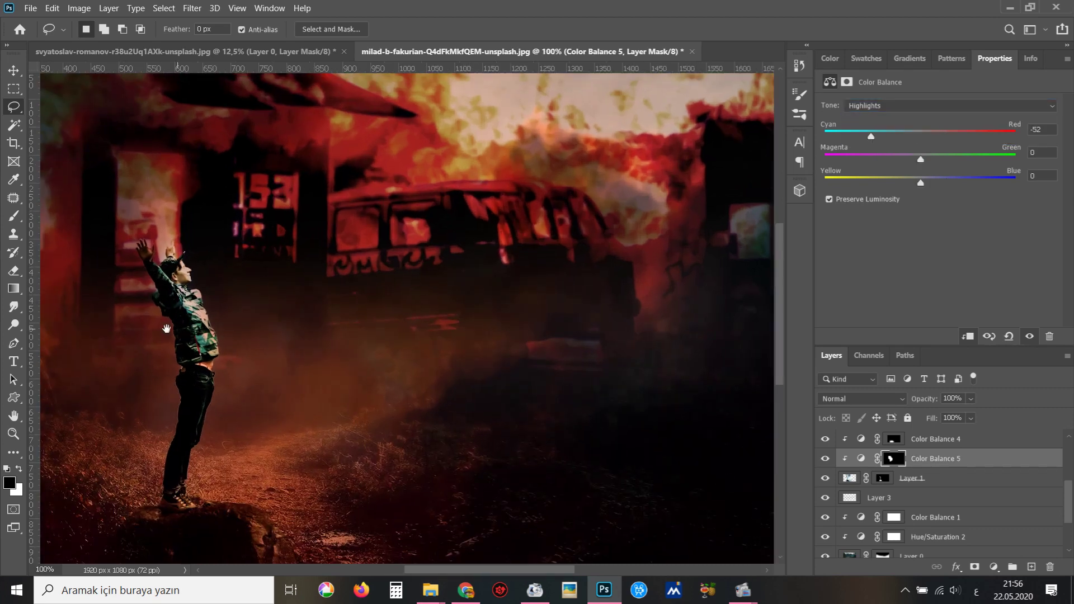
scroll(167, 329, up, 2)
scroll(225, 324, down, 1)
scroll(332, 346, down, 3)
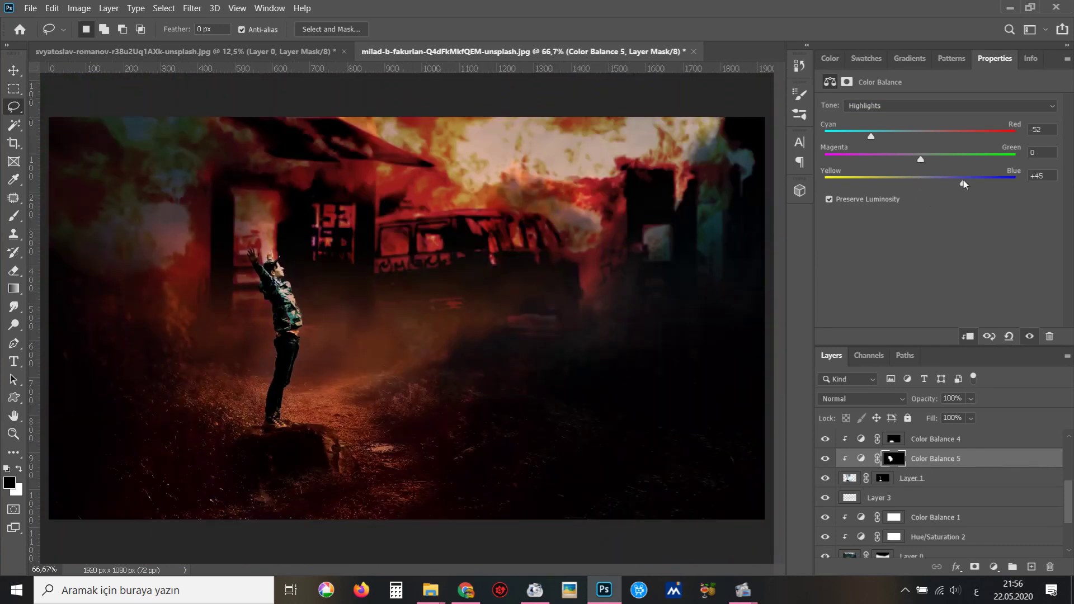
drag(921, 159, 899, 158)
click(891, 135)
Toggle the Color Balance 5 and man layers' visibility to compare before and after.
click(825, 459)
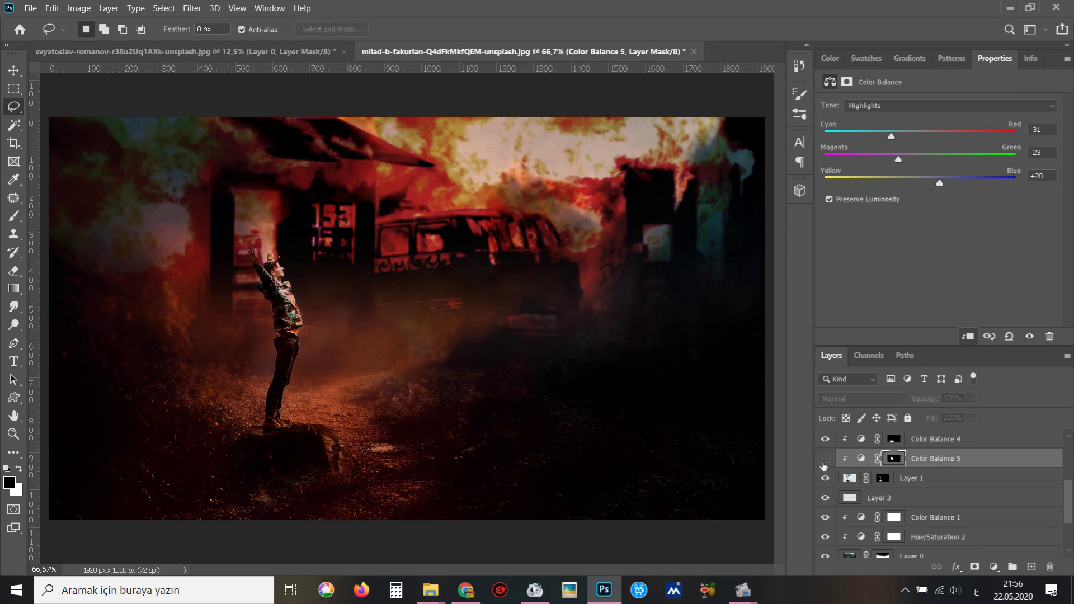
click(825, 459)
click(826, 477)
click(826, 459)
click(826, 478)
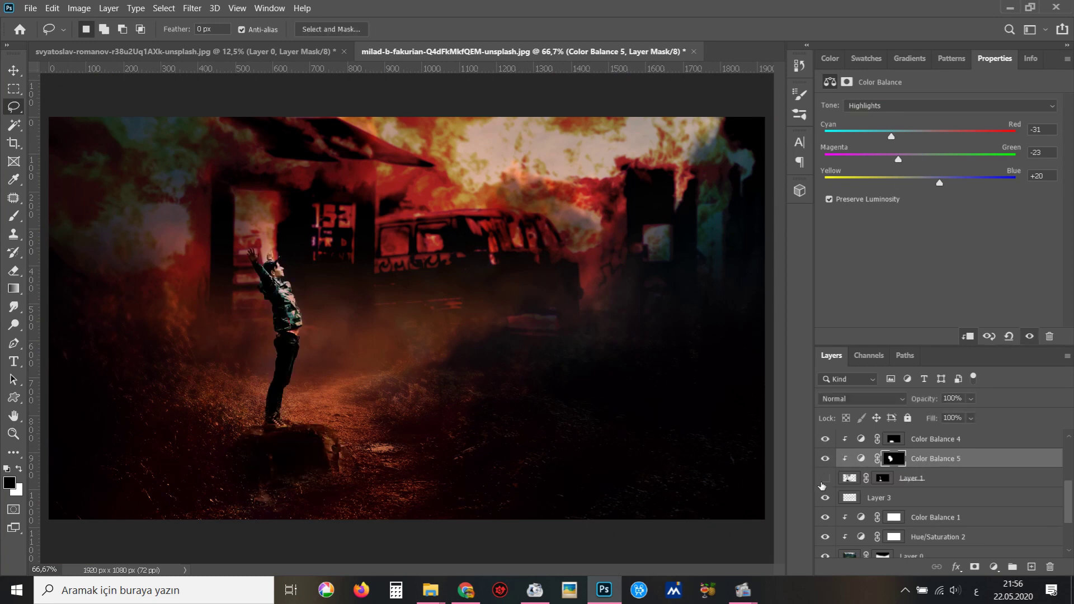
click(825, 479)
click(825, 459)
Lower Color Balance 5 to 47% fill and 46% opacity.
click(971, 419)
click(953, 435)
click(972, 398)
click(956, 415)
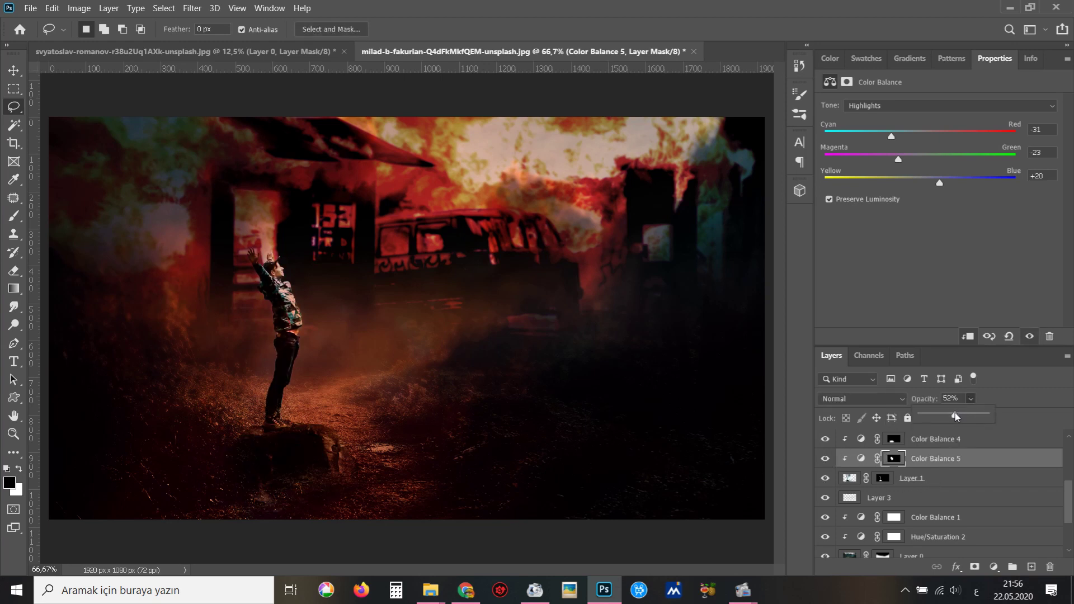
click(327, 350)
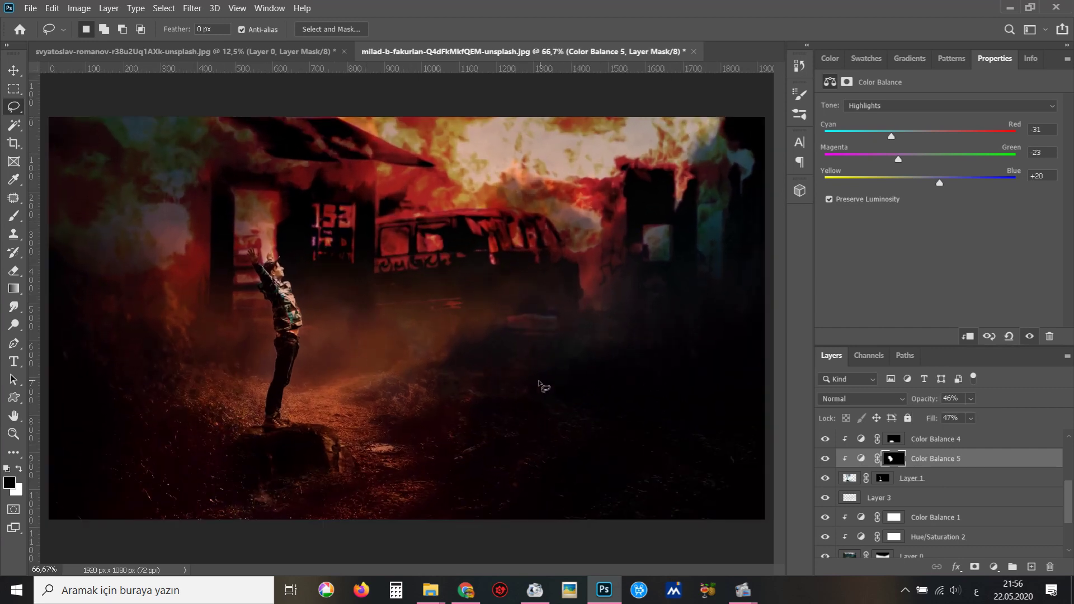
Open dinosaur-14, copy it, and paste it into the scene above Hue/Saturation 3.
key(ctrl+o)
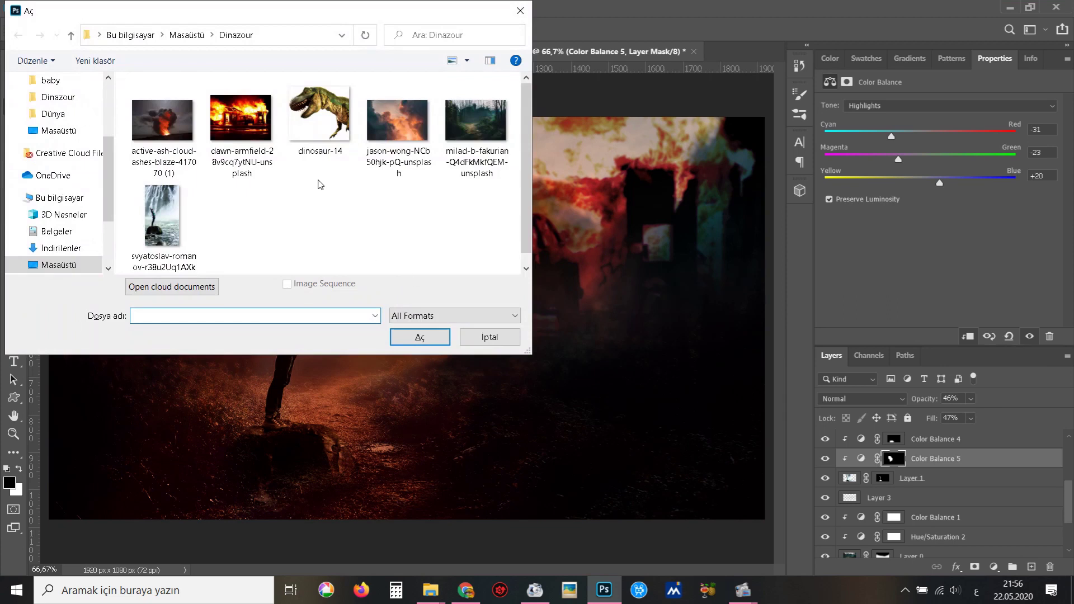
click(319, 137)
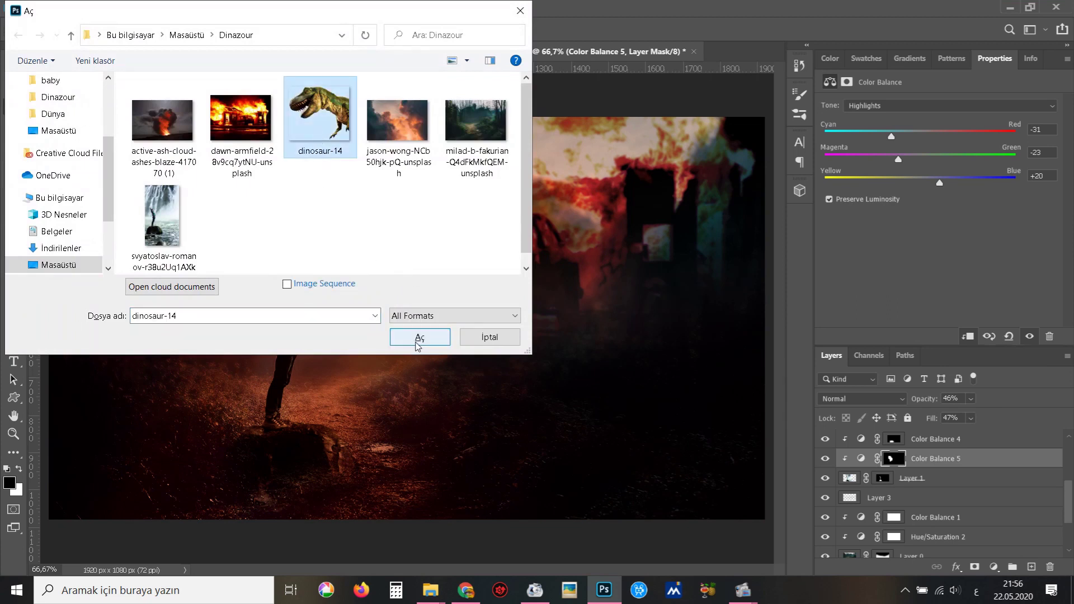
click(425, 339)
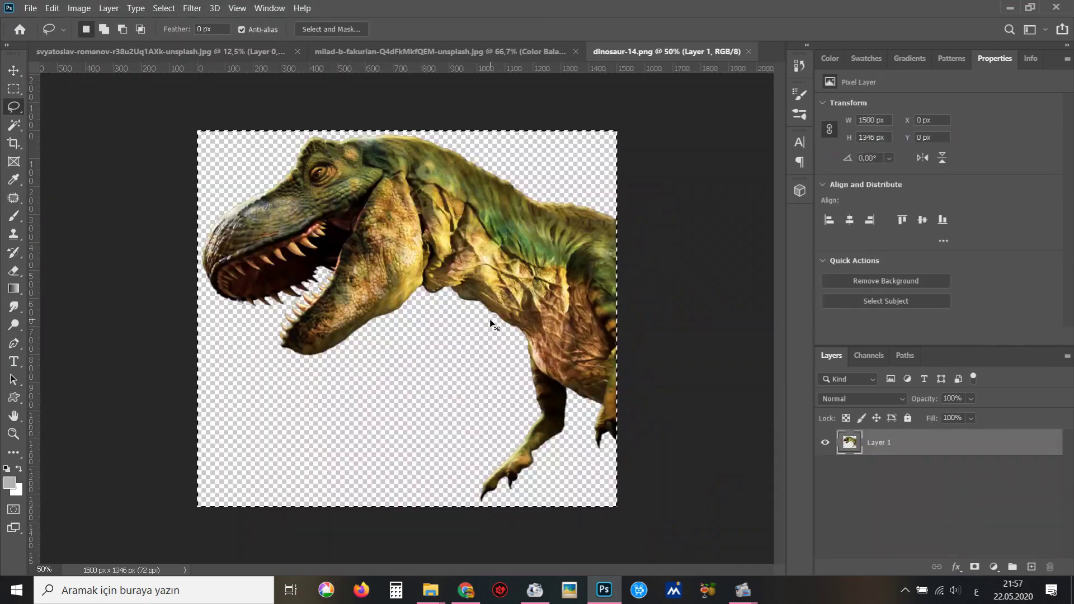
key(ctrl+w)
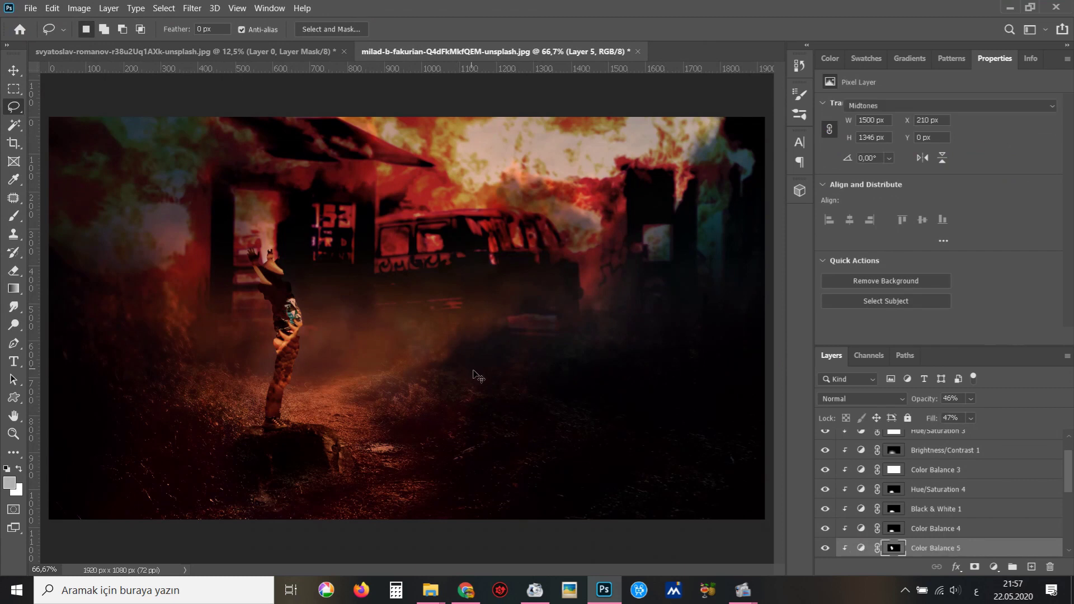
click(950, 460)
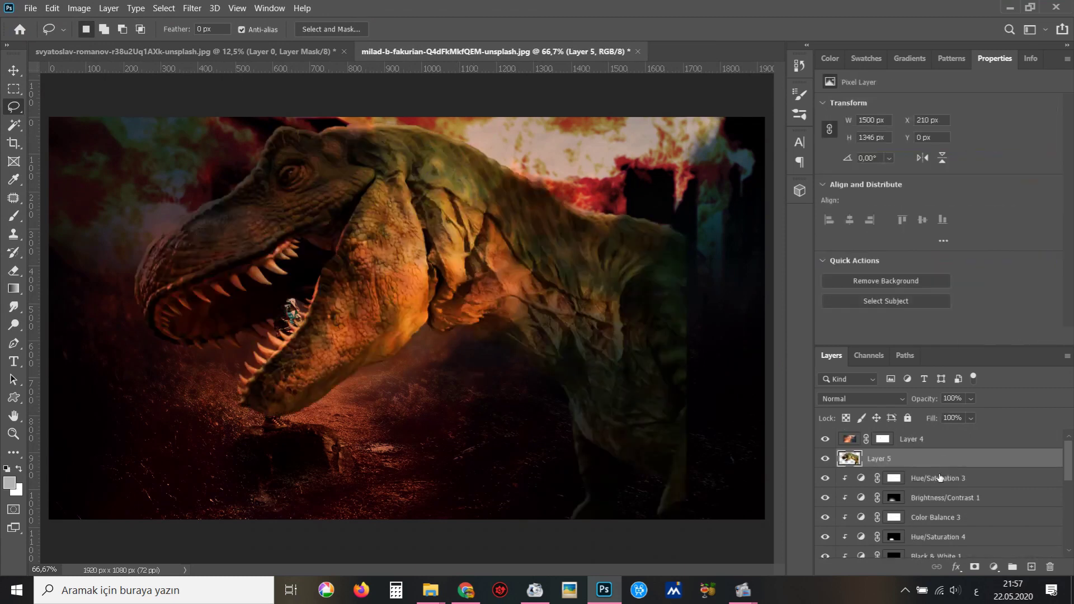
key(ctrl+minus)
Free Transform the T-rex: move it up-right, shrink it and tilt it clockwise.
drag(500, 353, 622, 317)
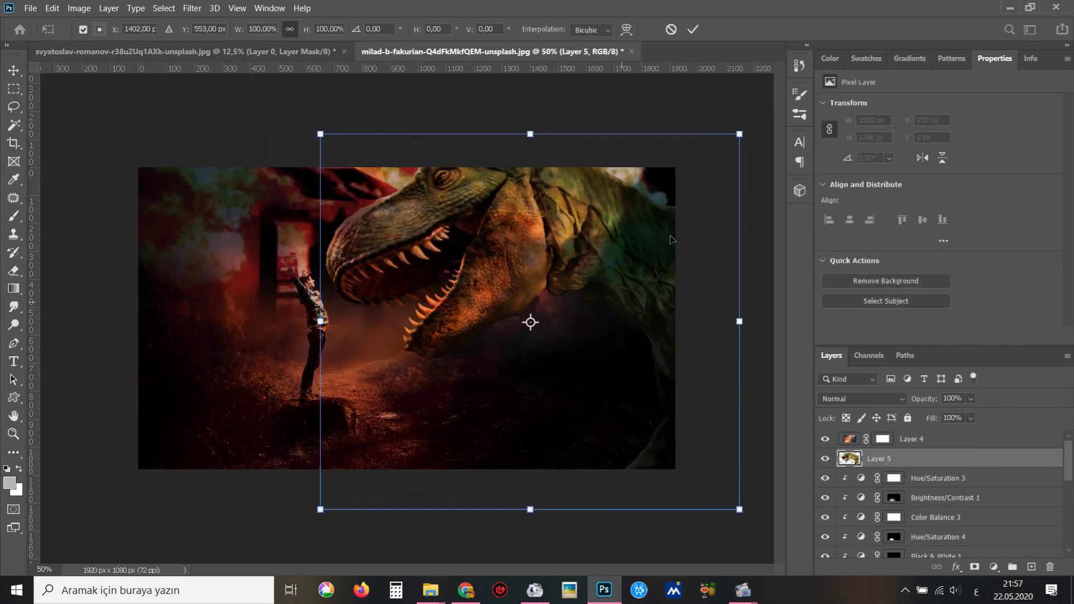
mouse_move(739, 132)
mouse_down()
mouse_move(686, 209)
mouse_move(691, 180)
mouse_up()
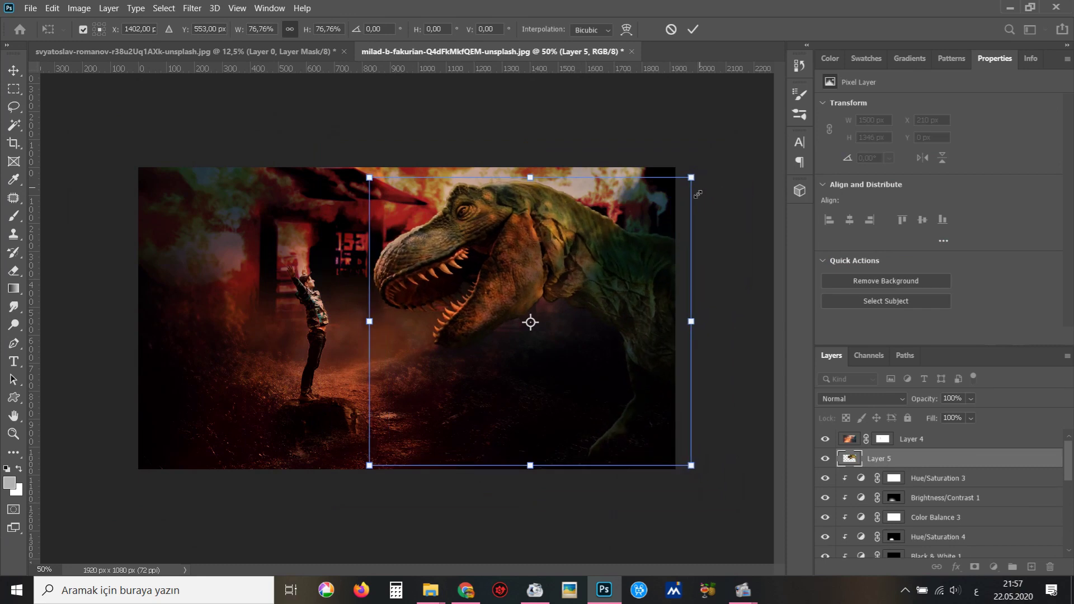
drag(716, 260, 748, 281)
drag(595, 305, 599, 308)
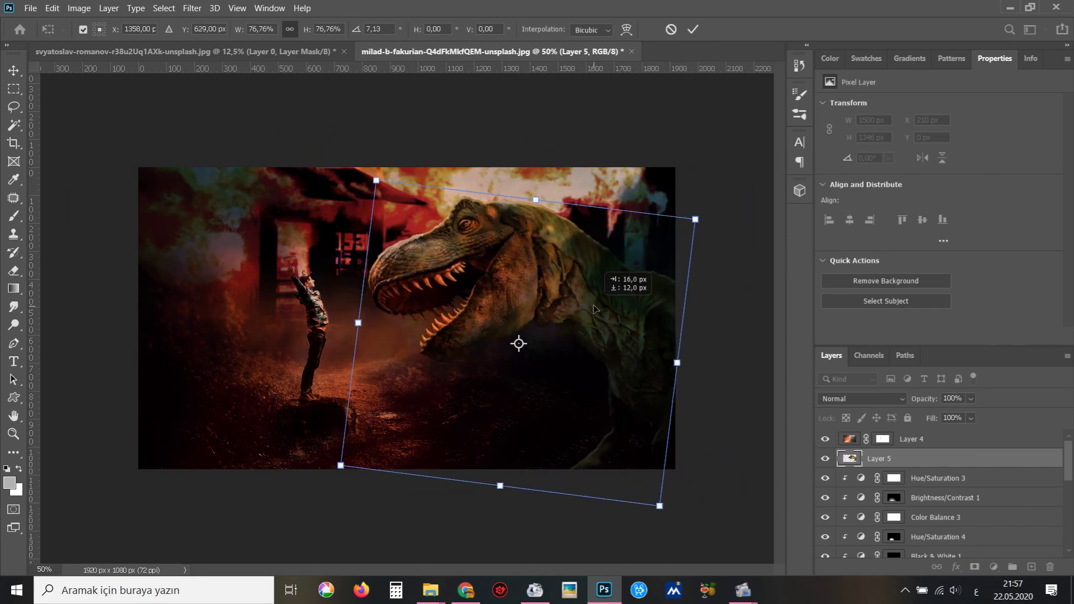
mouse_move(720, 307)
mouse_down()
mouse_move(723, 293)
mouse_move(716, 301)
mouse_up()
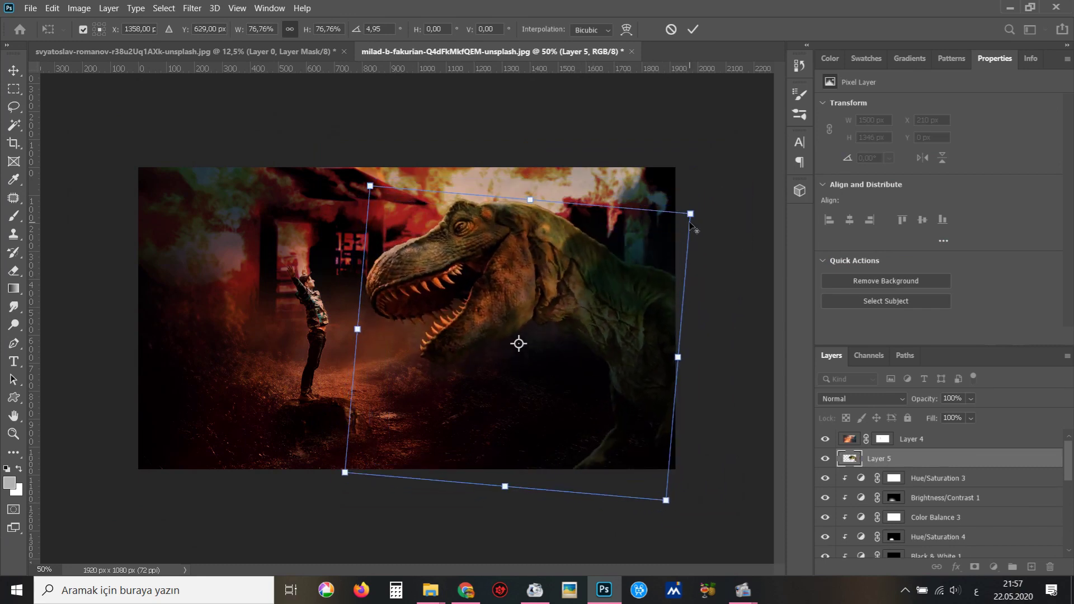
drag(690, 214, 685, 216)
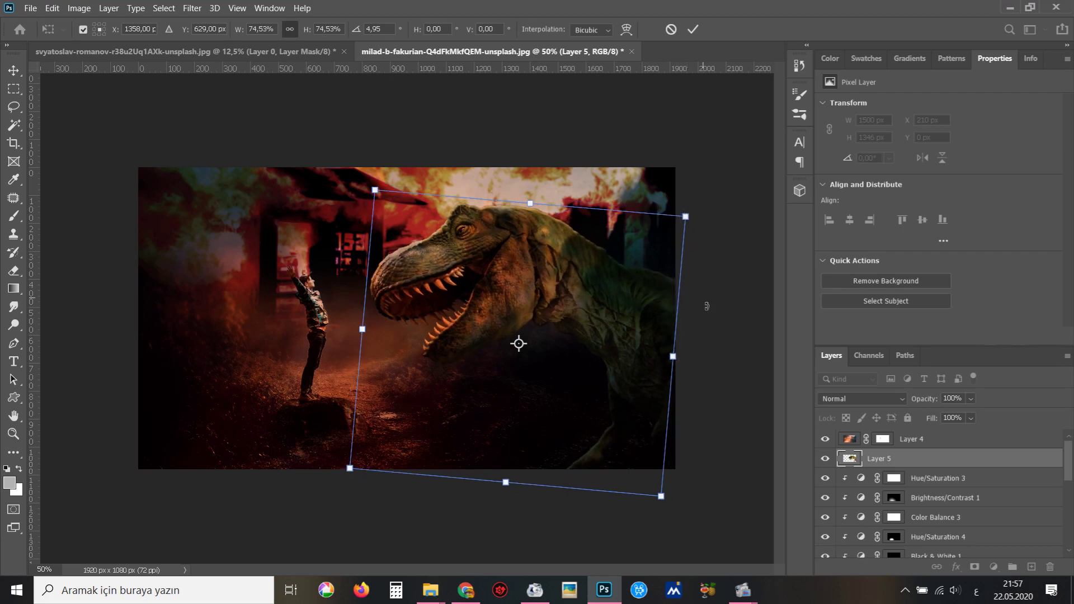
Refine the T-rex to about 81% scale and a 5° tilt, then commit the transform.
drag(707, 304, 709, 327)
drag(638, 363, 636, 364)
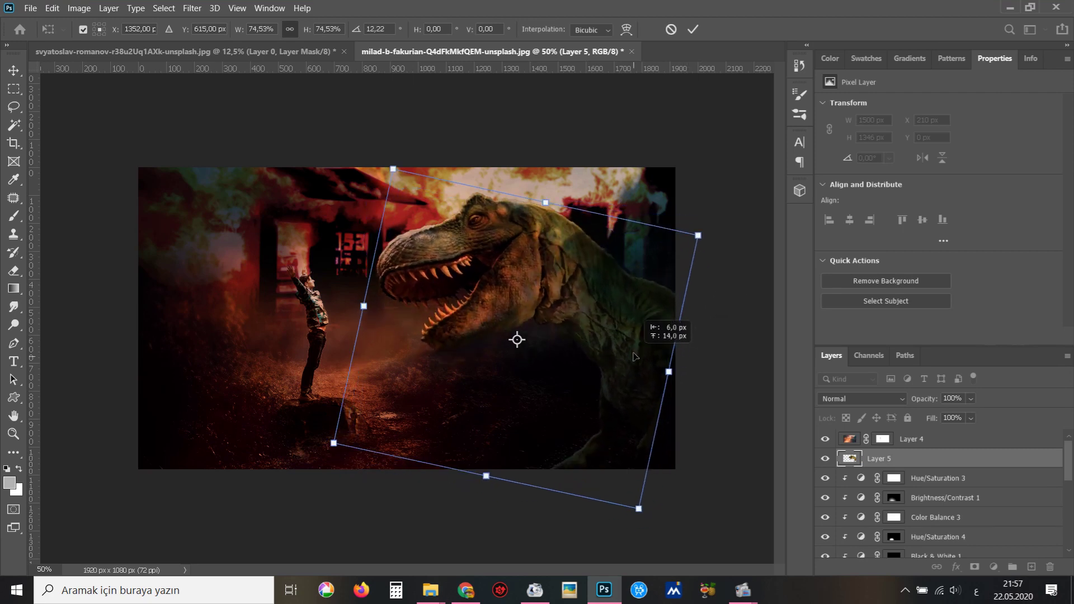
drag(699, 237, 709, 213)
drag(731, 297, 726, 267)
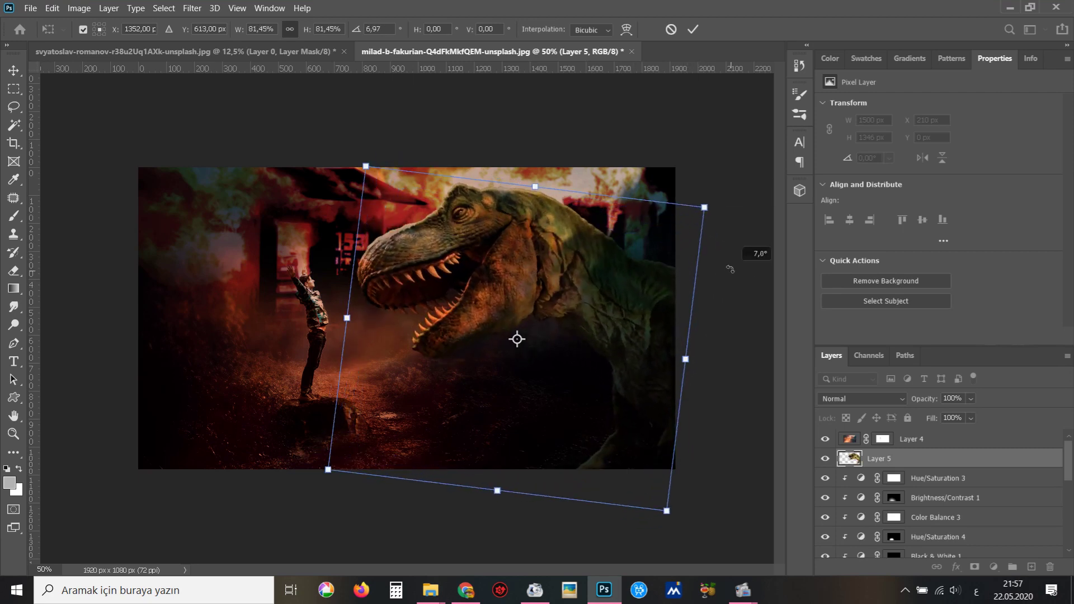
drag(564, 336, 571, 346)
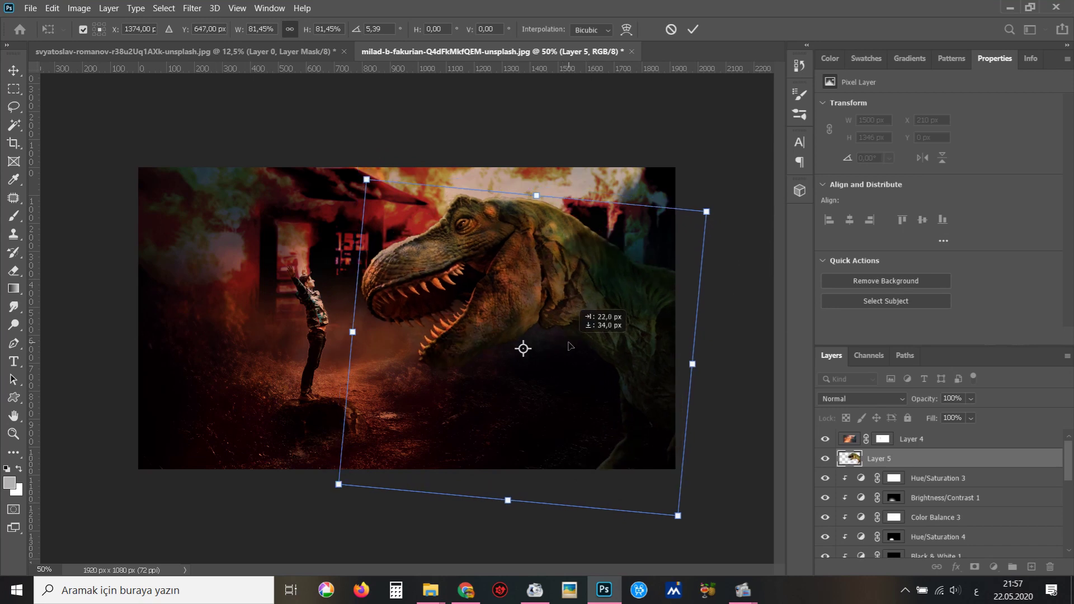
key(Return)
key(l)
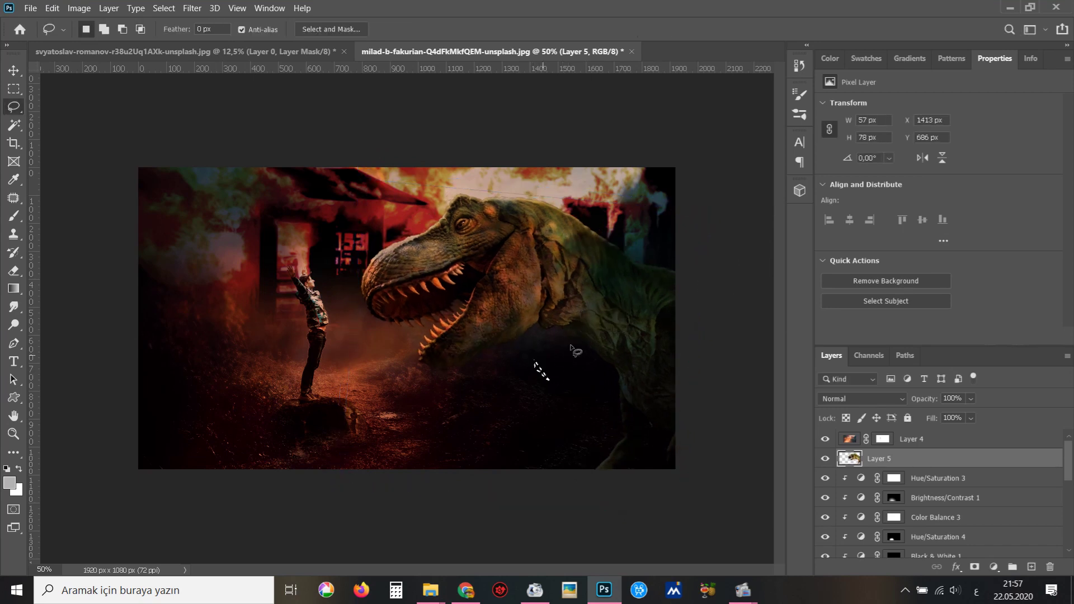
Nudge the T-rex into place on the right with the Move tool and refit the view.
key(v)
drag(587, 349, 579, 345)
key(ctrl+plus)
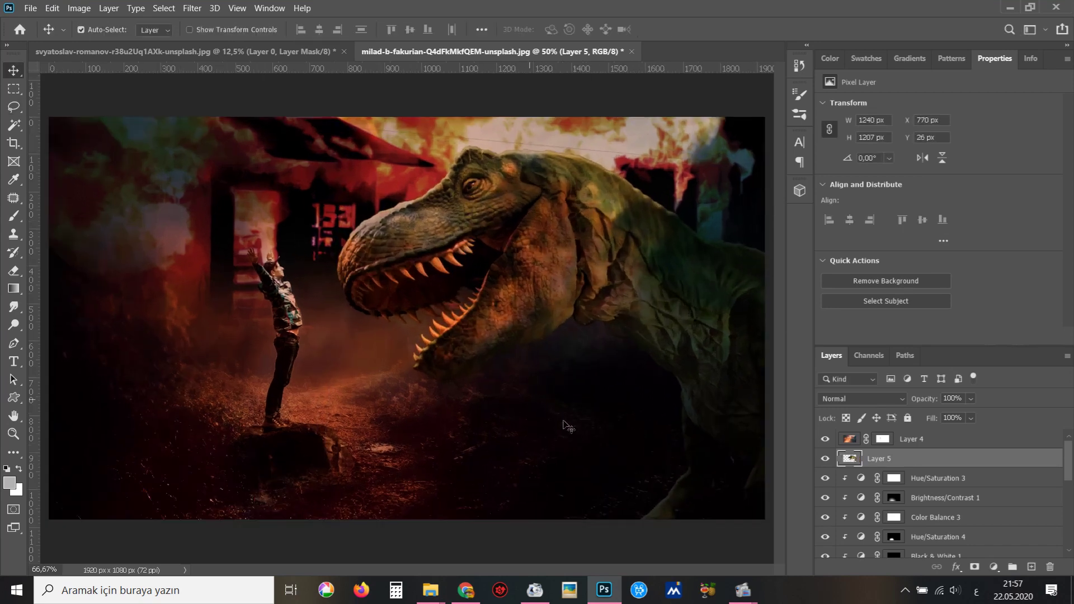
Raise the T-rex slightly, add a clipped Color Balance, and tune its midtones.
drag(696, 386, 696, 378)
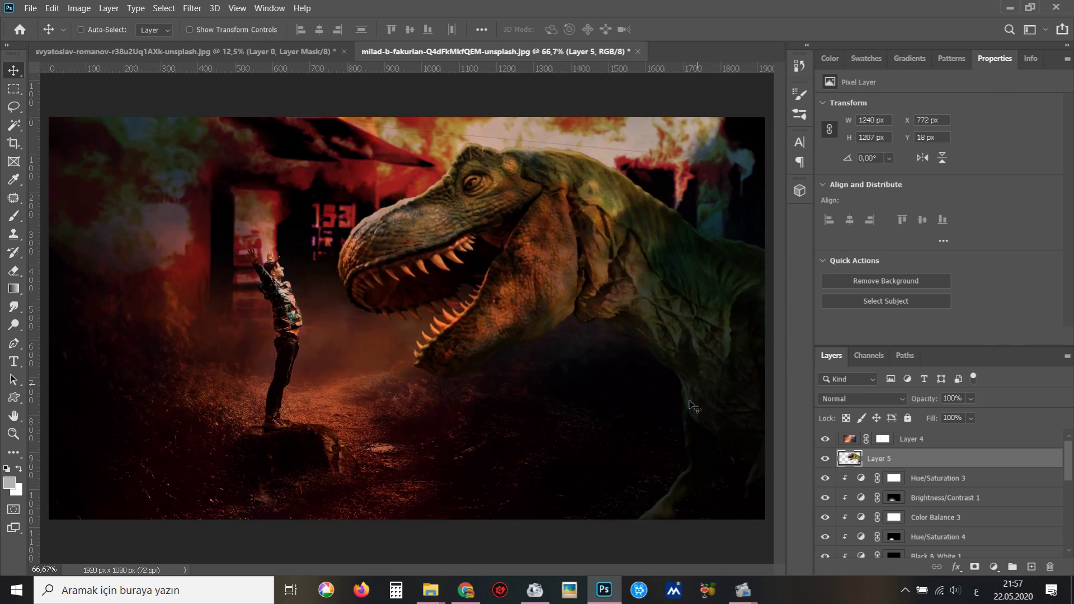
click(994, 567)
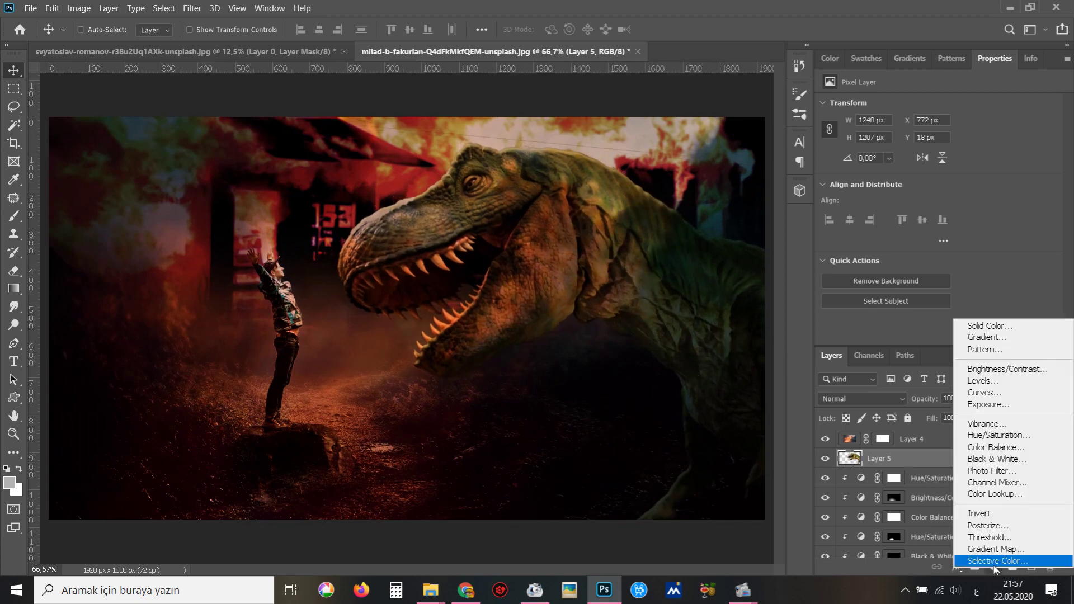
click(1001, 448)
click(941, 134)
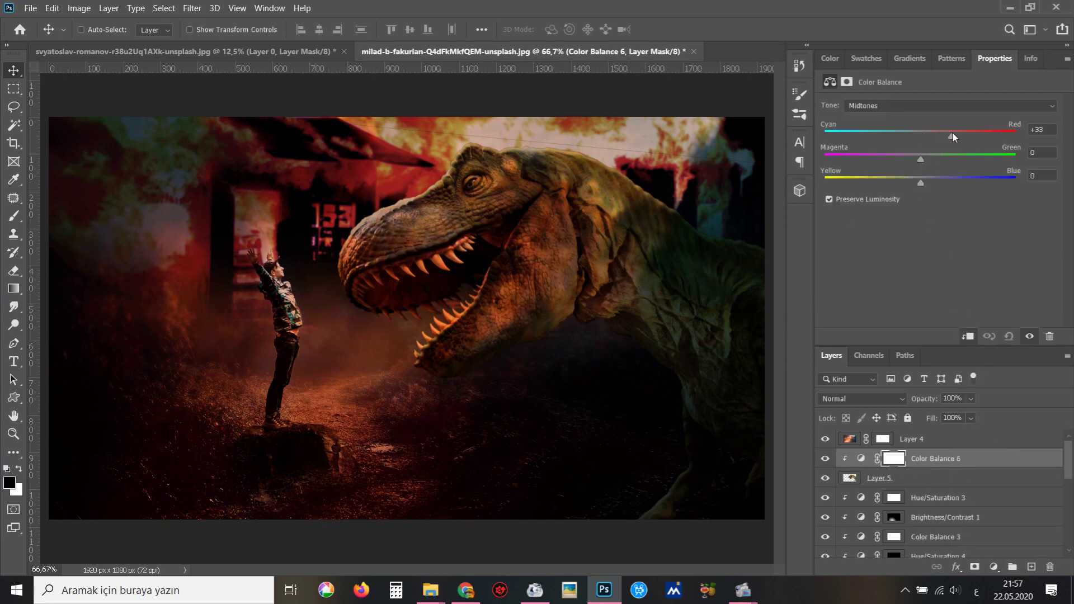
mouse_move(952, 134)
mouse_down()
mouse_move(891, 122)
mouse_move(958, 121)
mouse_up()
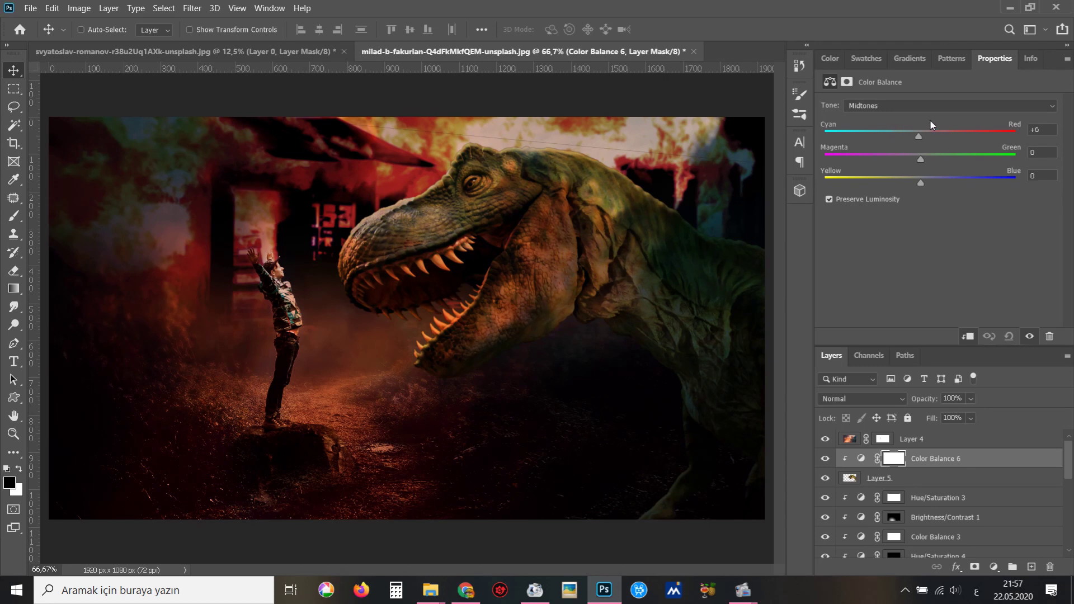
click(948, 160)
drag(948, 160, 942, 176)
Warm the T-rex shadows toward red/magenta and set highlights to +26, -6, -13.
click(938, 116)
mouse_move(921, 136)
mouse_down()
mouse_move(944, 136)
mouse_move(924, 136)
mouse_up()
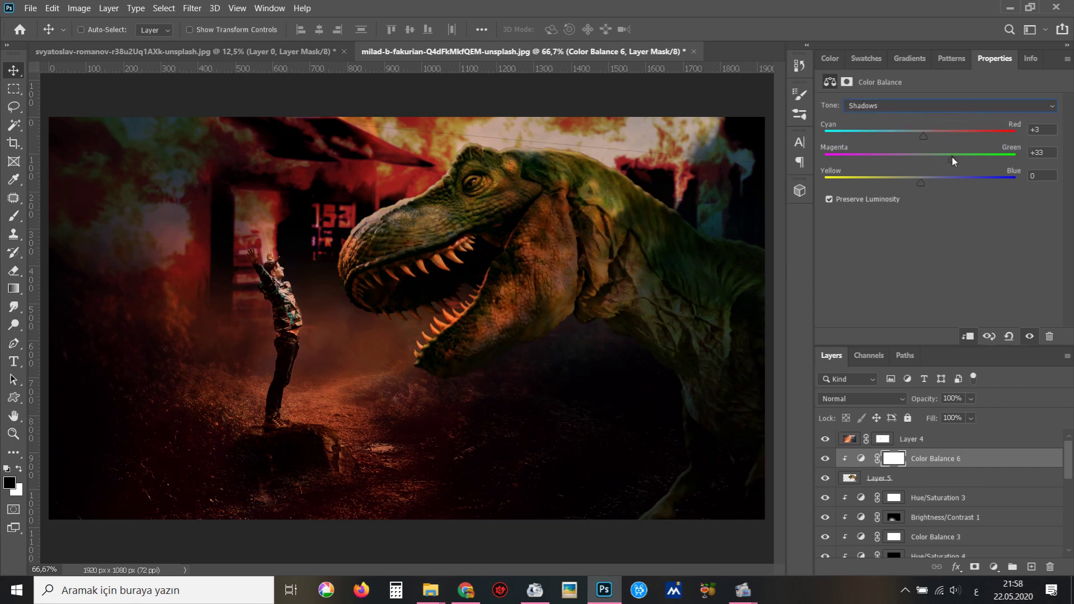
mouse_move(952, 157)
mouse_down()
mouse_move(903, 158)
mouse_move(890, 183)
mouse_up()
click(902, 106)
click(915, 137)
mouse_move(956, 137)
mouse_down()
mouse_move(892, 191)
mouse_move(908, 186)
mouse_up()
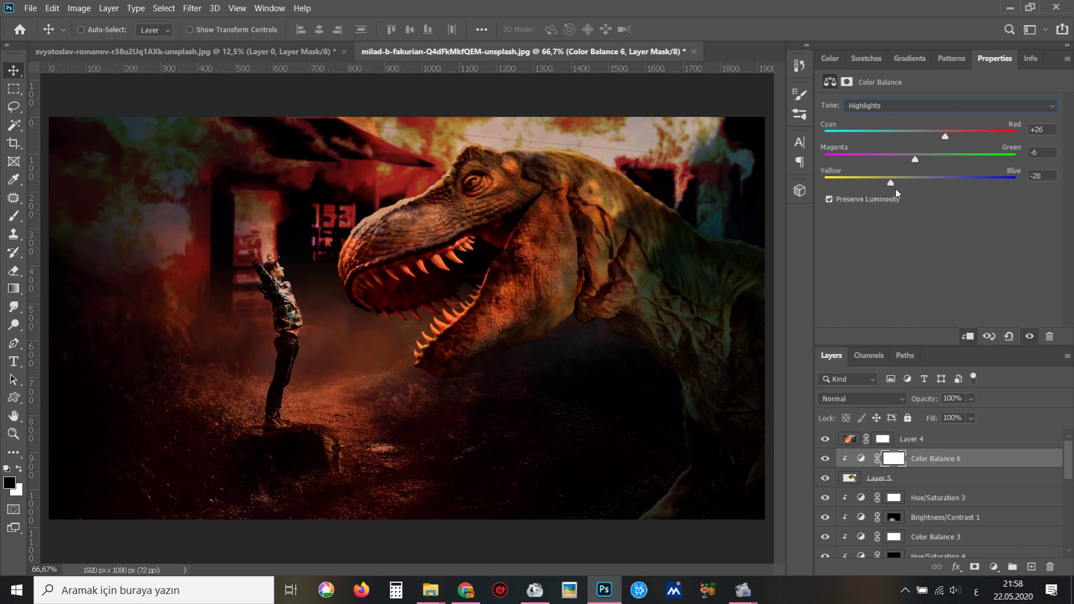
key(ctrl+minus)
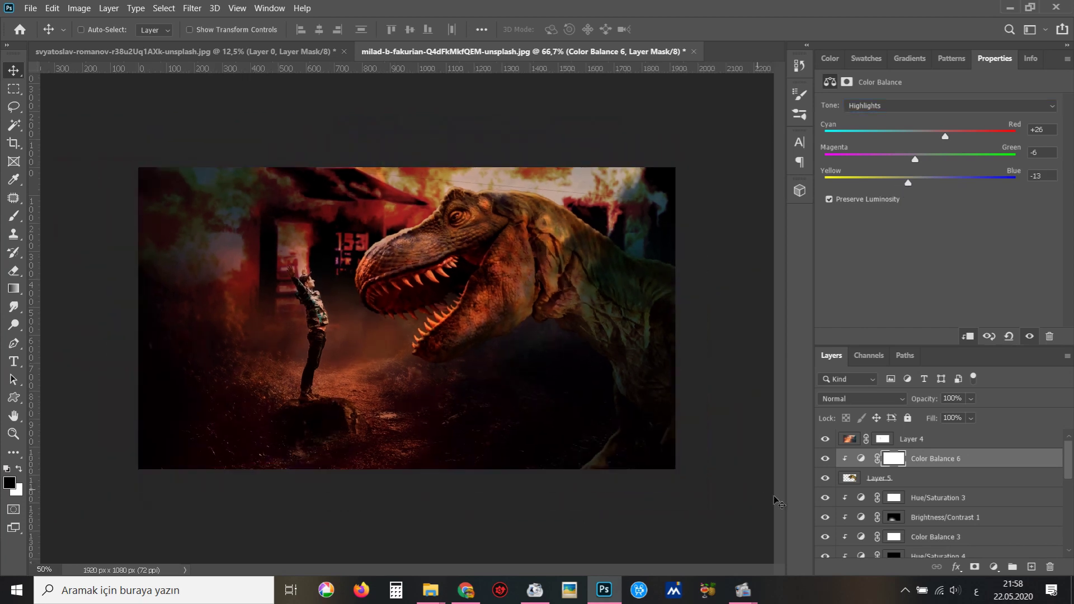
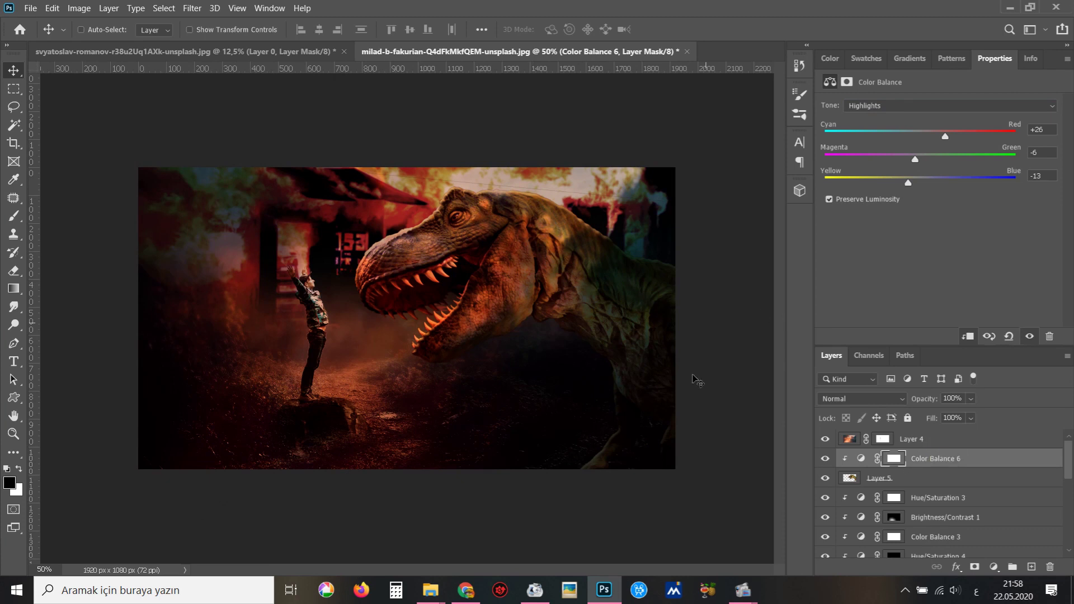
Free-transform Layer 5 to shrink, tilt, straighten and raise the dinosaur.
click(916, 484)
key(ctrl+t)
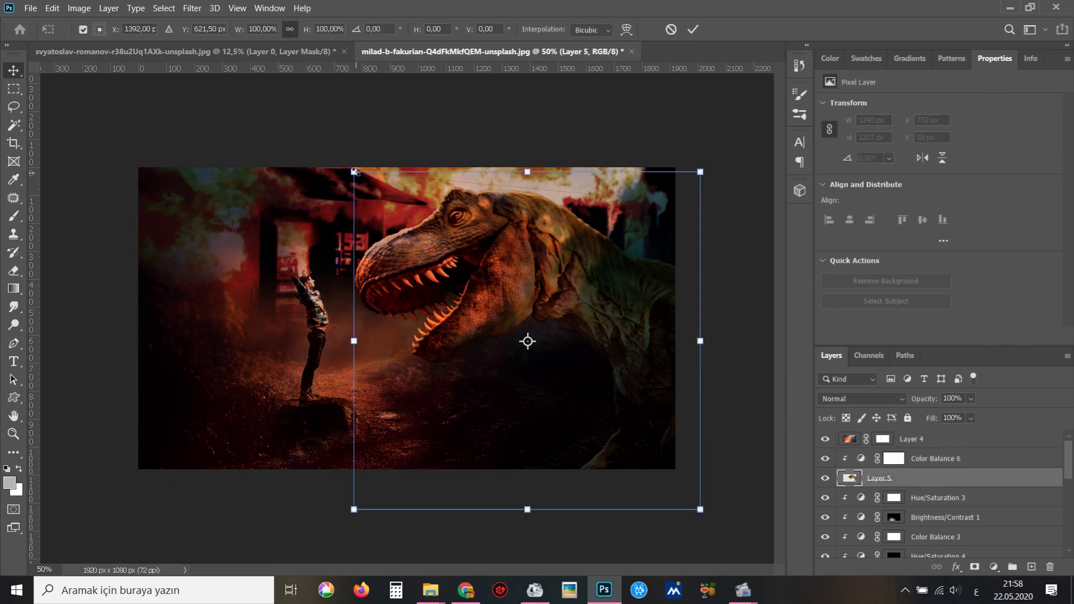
drag(351, 168, 376, 194)
drag(699, 247, 720, 271)
drag(637, 341, 636, 330)
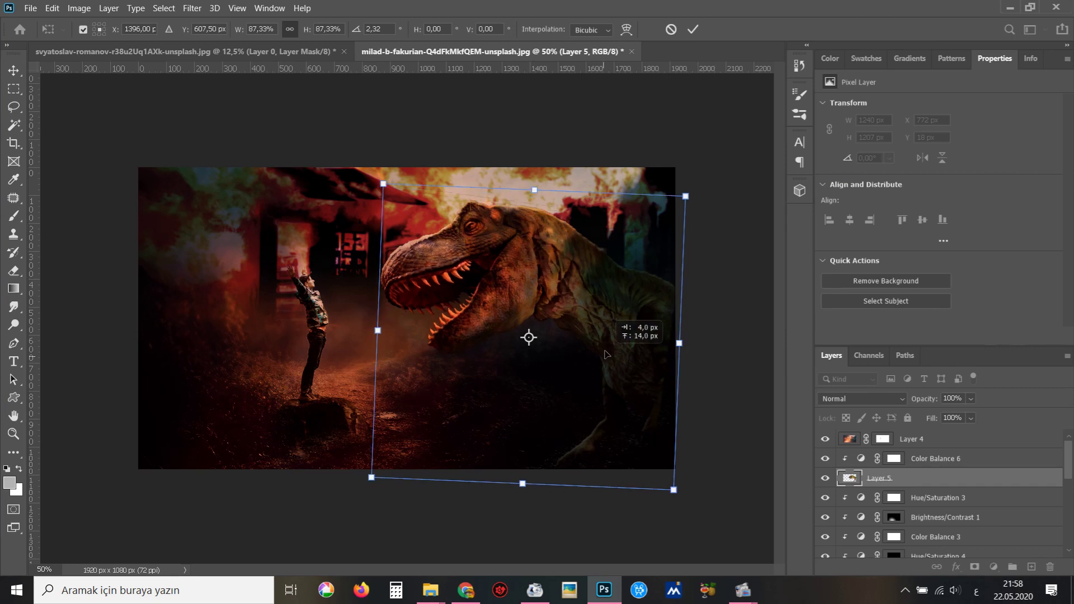
drag(713, 367, 727, 306)
drag(643, 343, 627, 350)
drag(720, 300, 721, 289)
drag(643, 338, 640, 331)
key(Return)
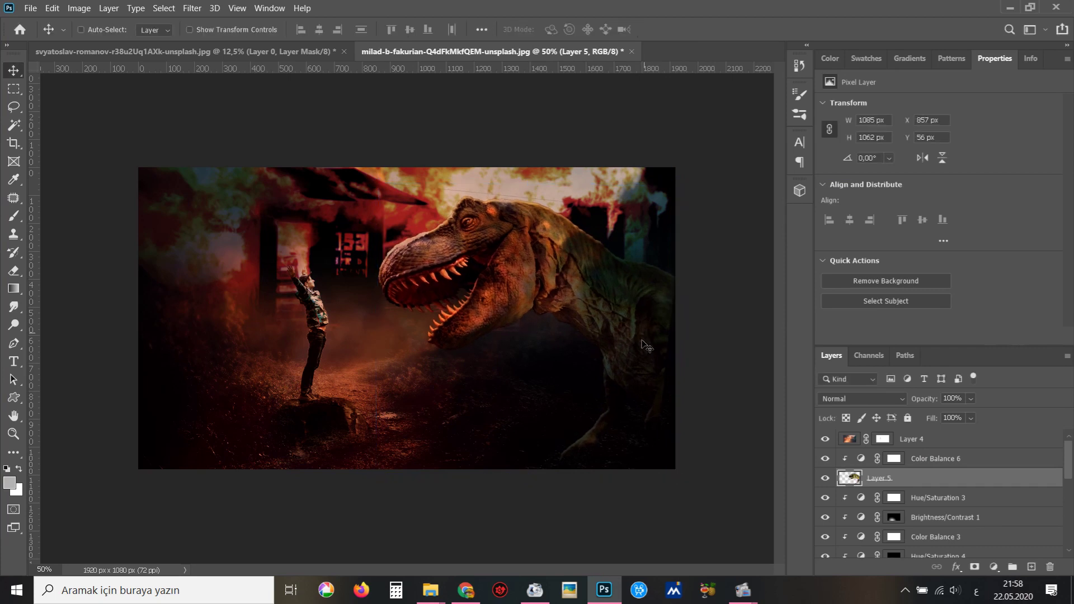
Undo that transform and instead scale the dinosaur down slightly.
key(ctrl+plus)
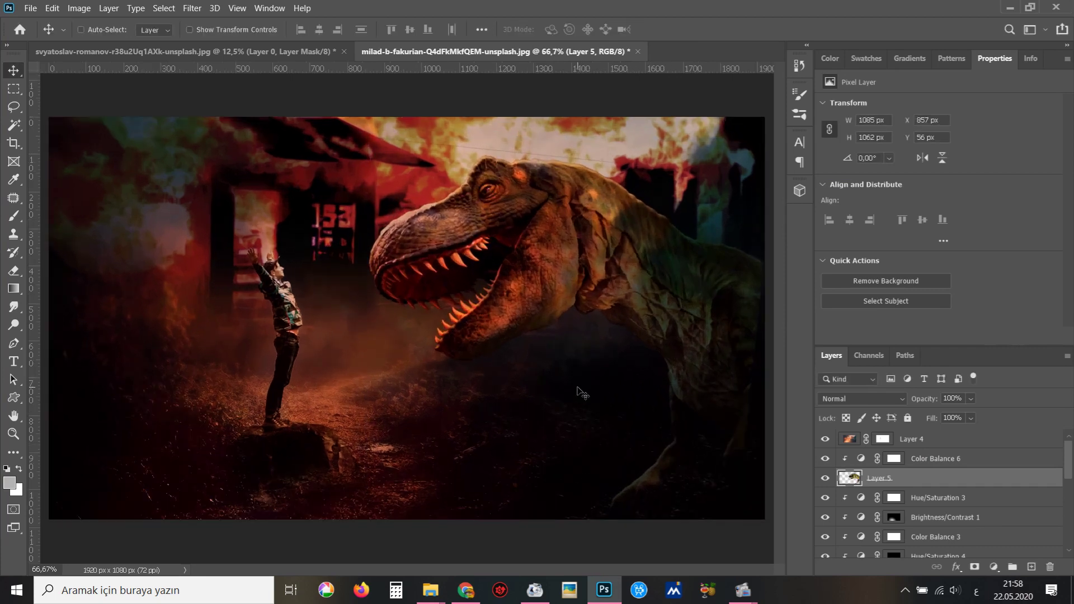
key(ctrl+z)
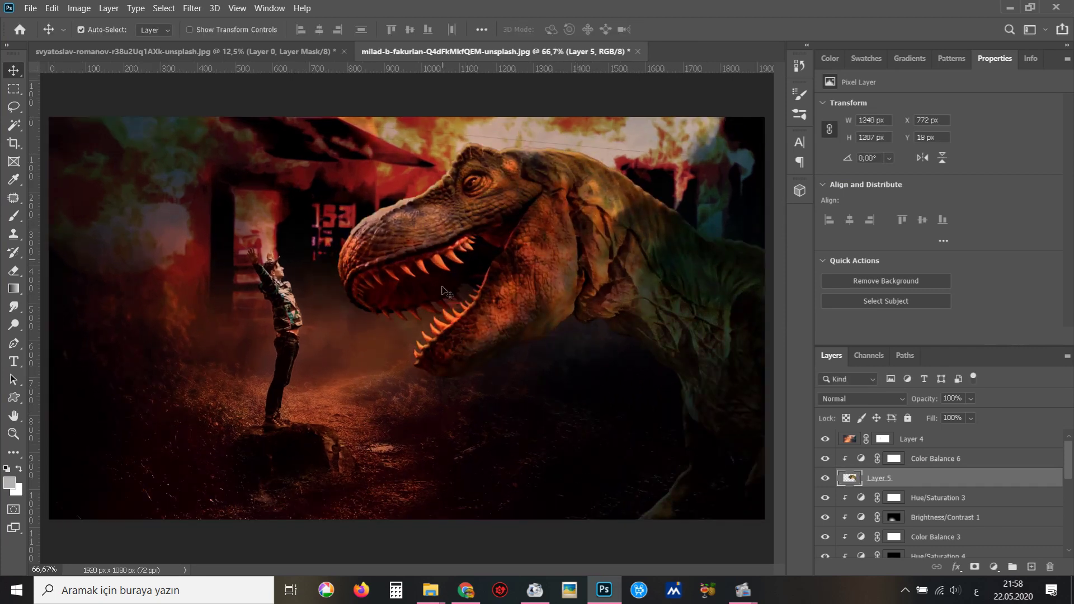
key(ctrl+t)
key(ctrl+minus)
drag(354, 509, 370, 494)
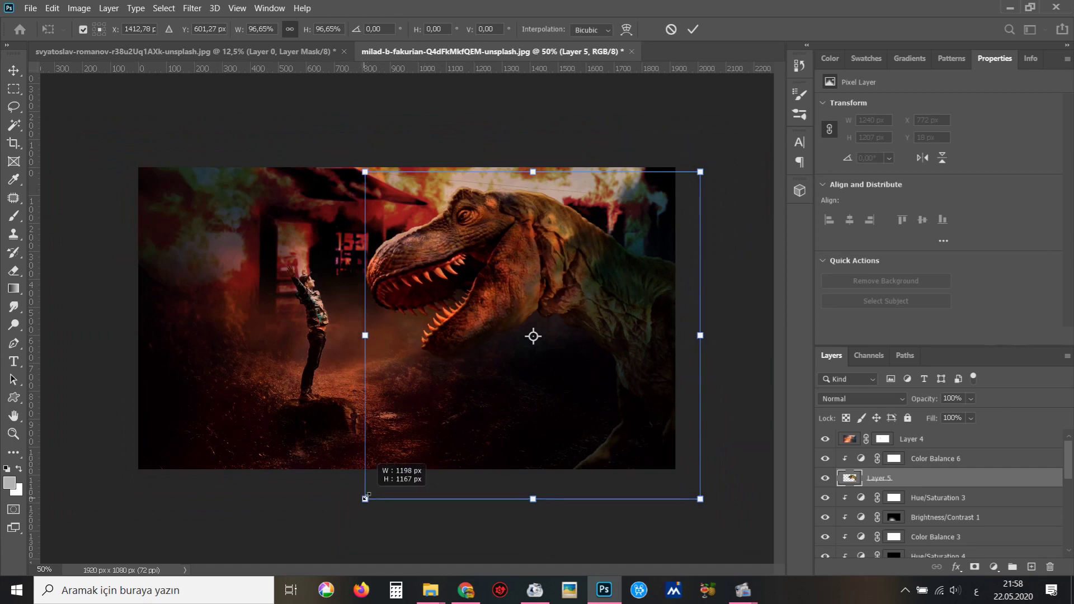
key(Return)
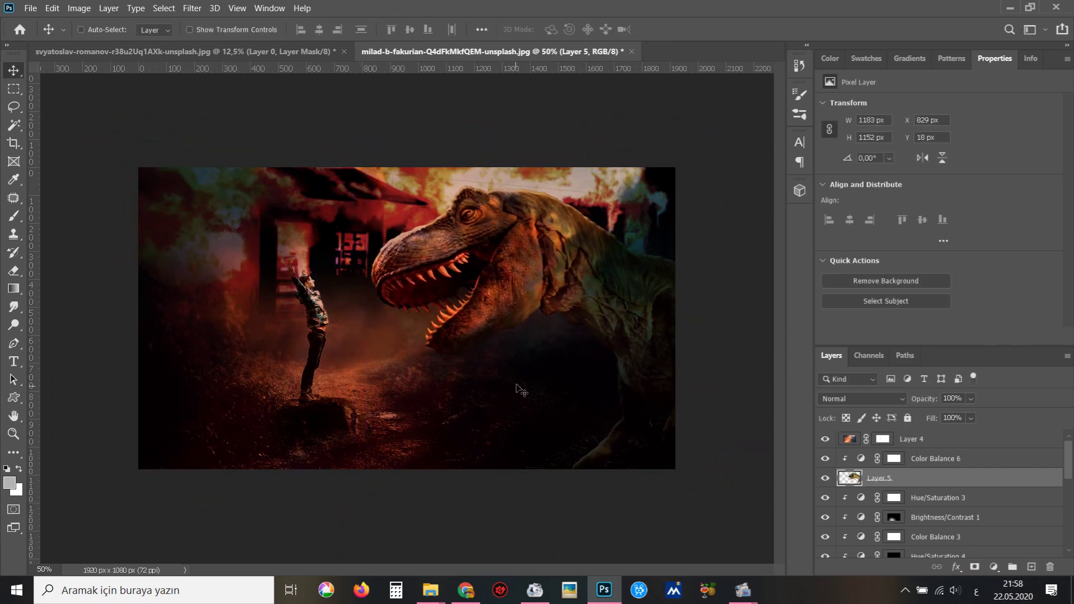
Nudge the dinosaur left and enlarge it slightly to 1213 × 1182 px at X 752, Y 21.
drag(558, 370, 529, 355)
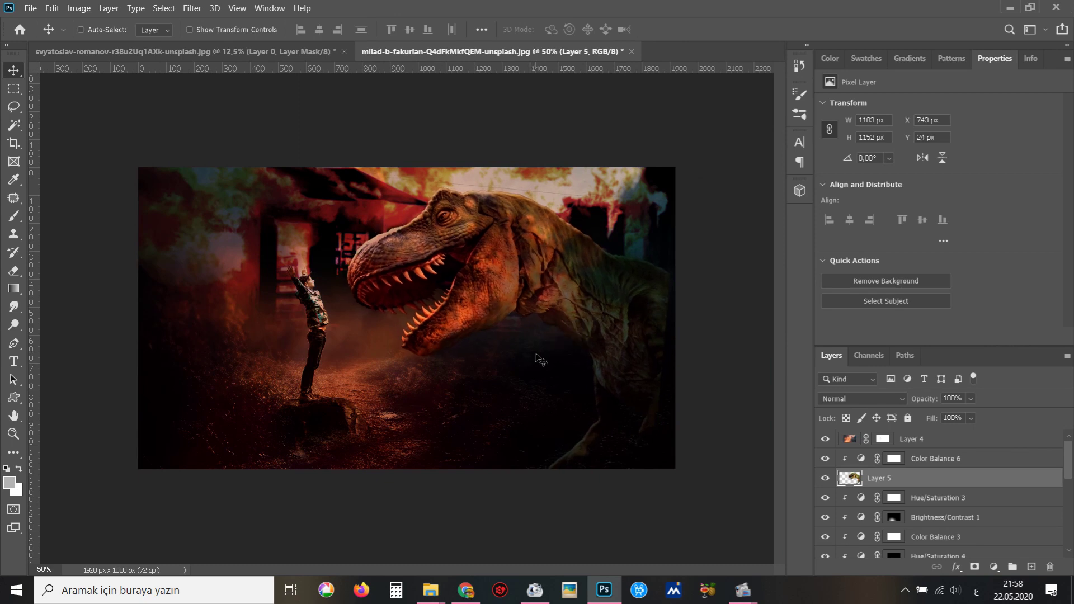
key(ctrl+t)
drag(672, 492, 686, 499)
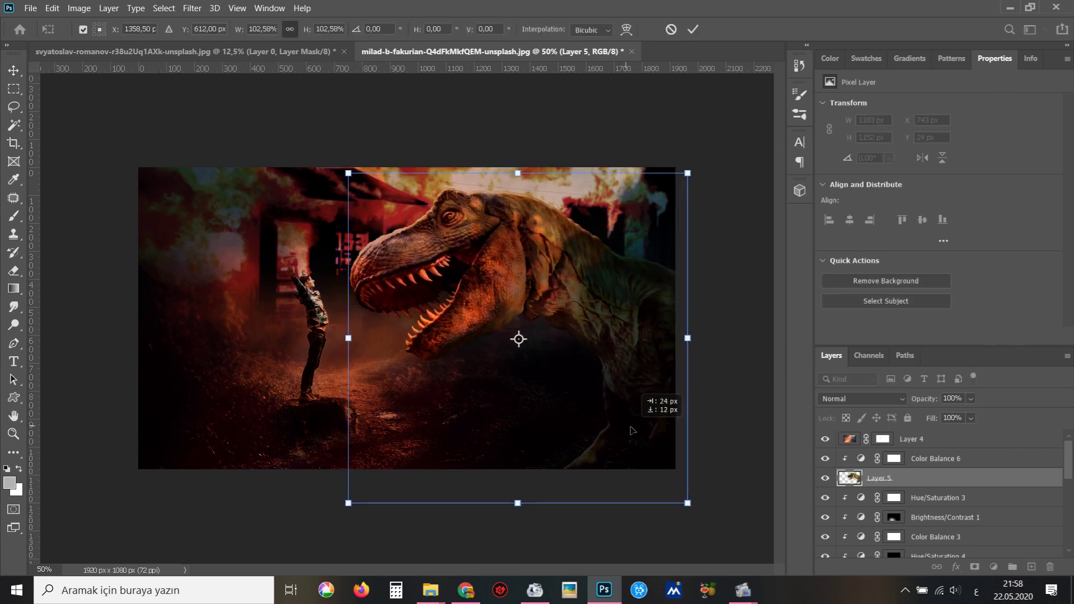
key(Return)
key(ctrl+plus)
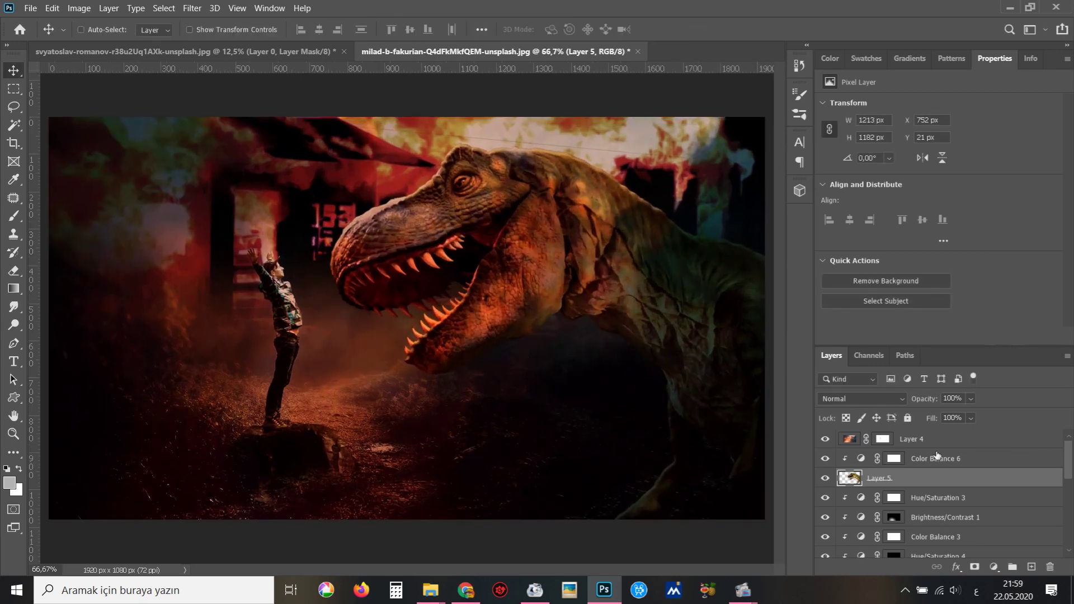
click(826, 478)
Trace a closed Pen path along the dinosaur layer's slanted top edge.
key(p)
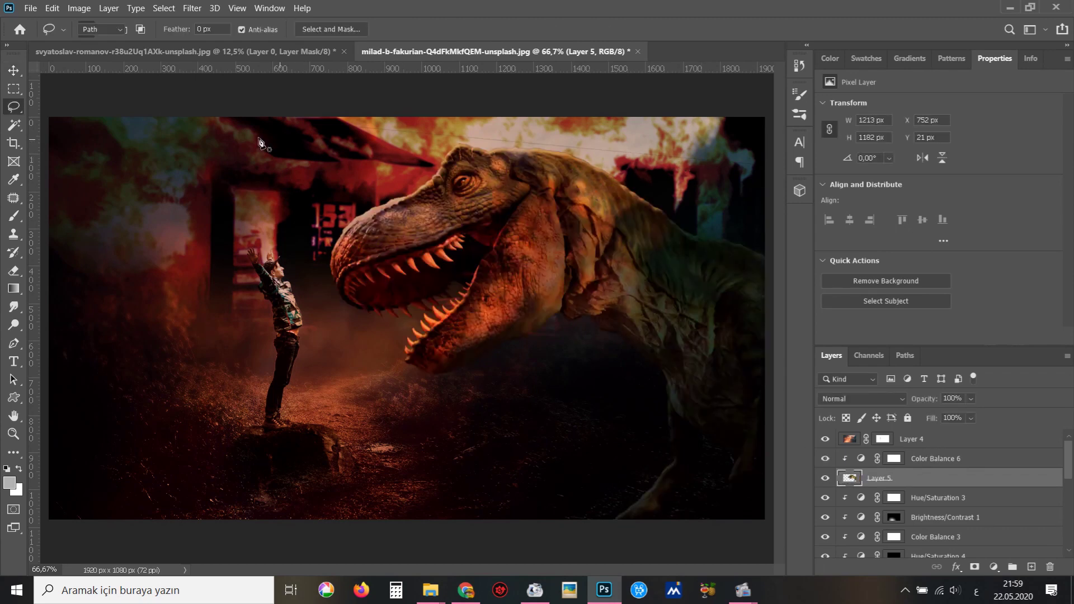
click(233, 133)
click(405, 135)
click(611, 157)
drag(610, 162, 696, 143)
click(614, 165)
click(614, 165)
key(ctrl+minus)
key(ctrl+minus)
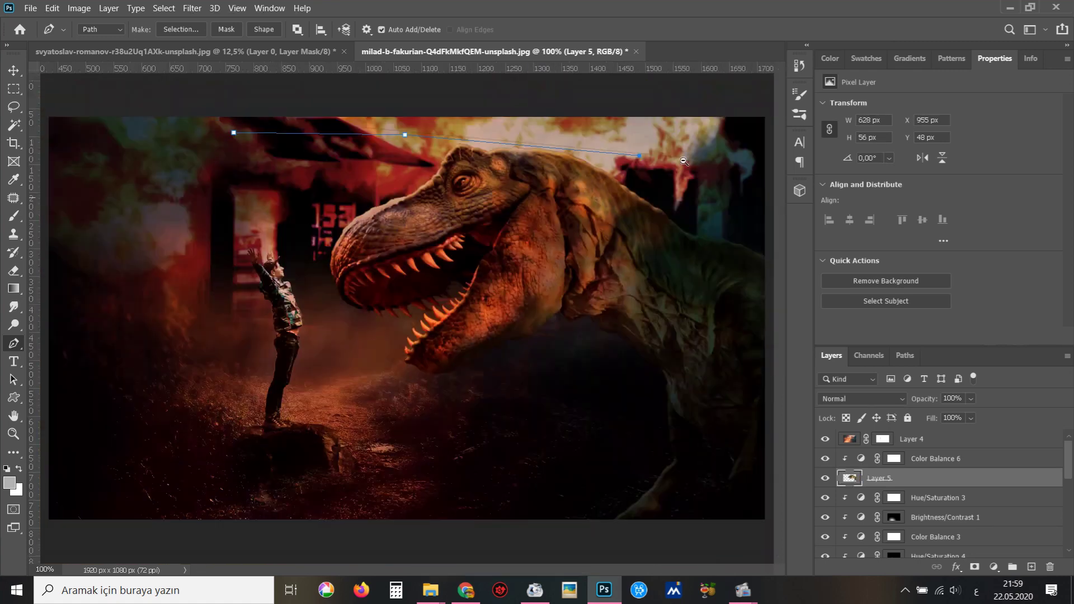
key(ctrl+minus)
click(715, 214)
drag(730, 136, 635, 127)
click(191, 183)
Turn the path into a selection, delete that top strip and deselect.
key(ctrl+Return)
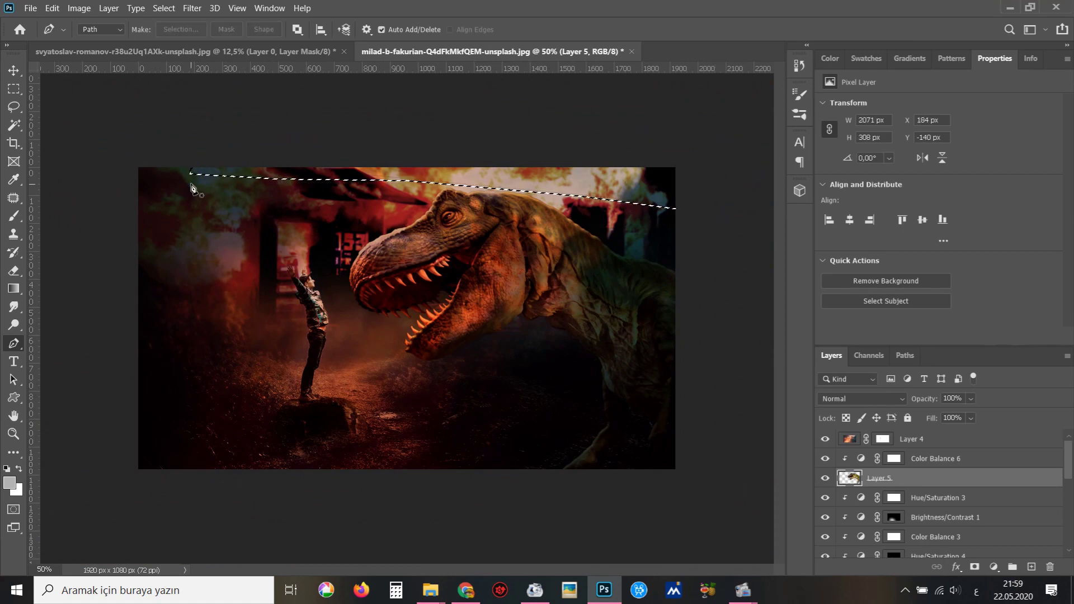
key(Delete)
key(ctrl+d)
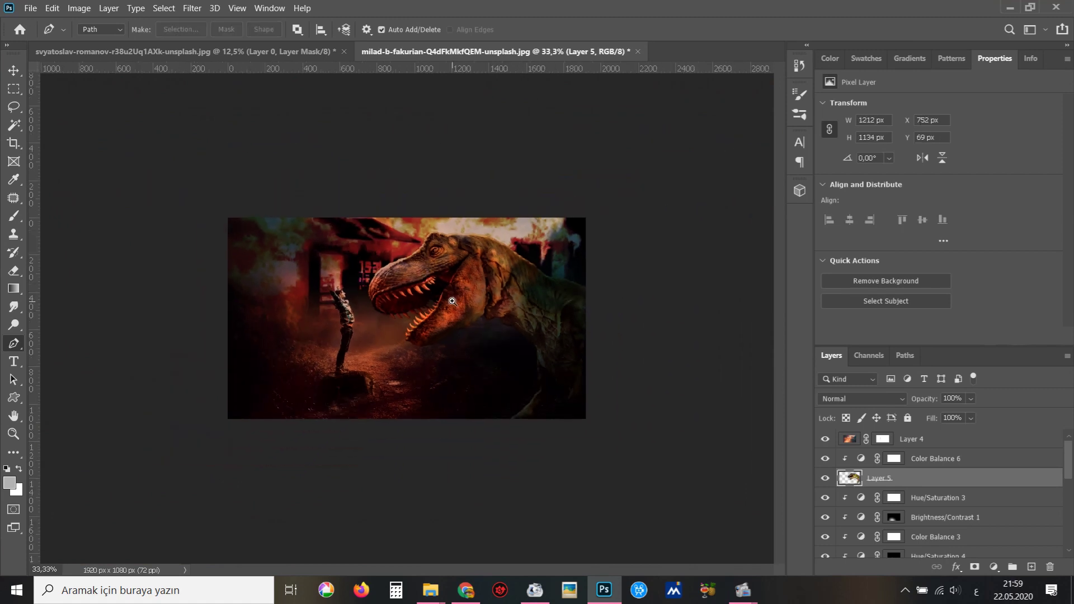
click(452, 301)
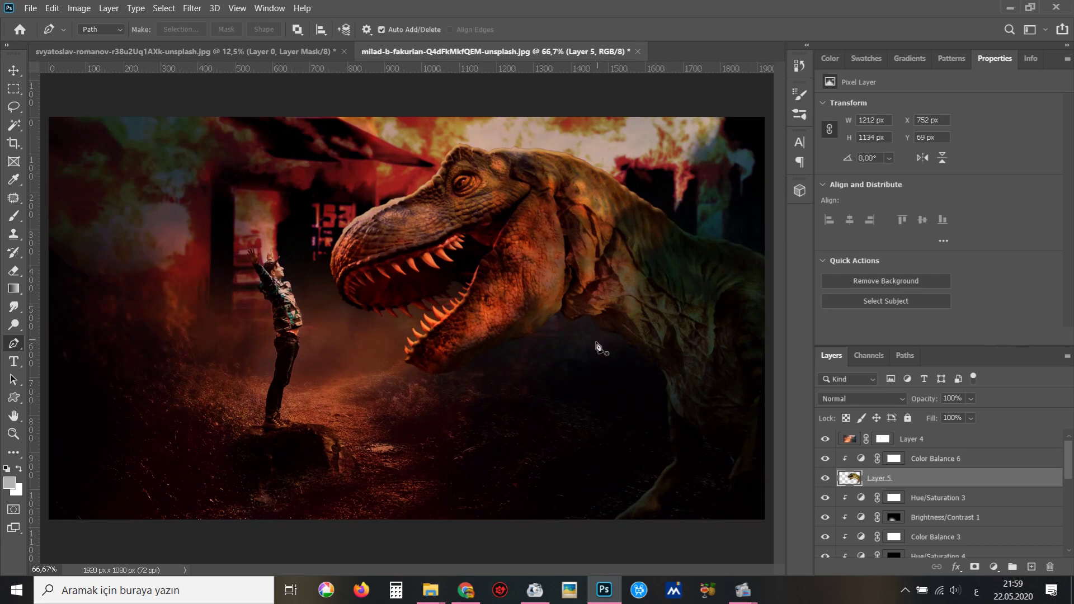
key(v)
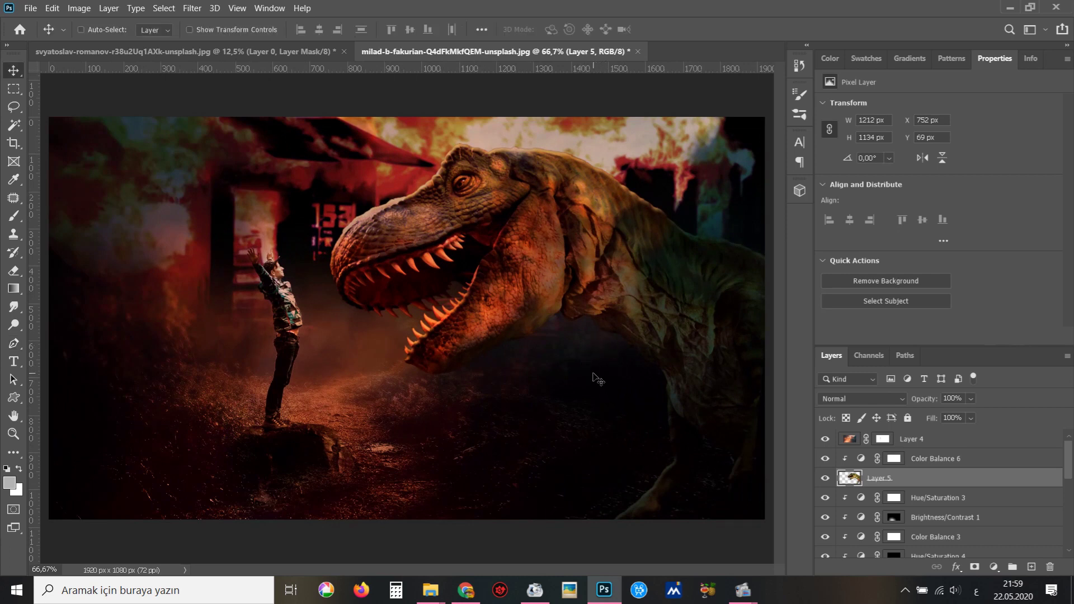
click(932, 442)
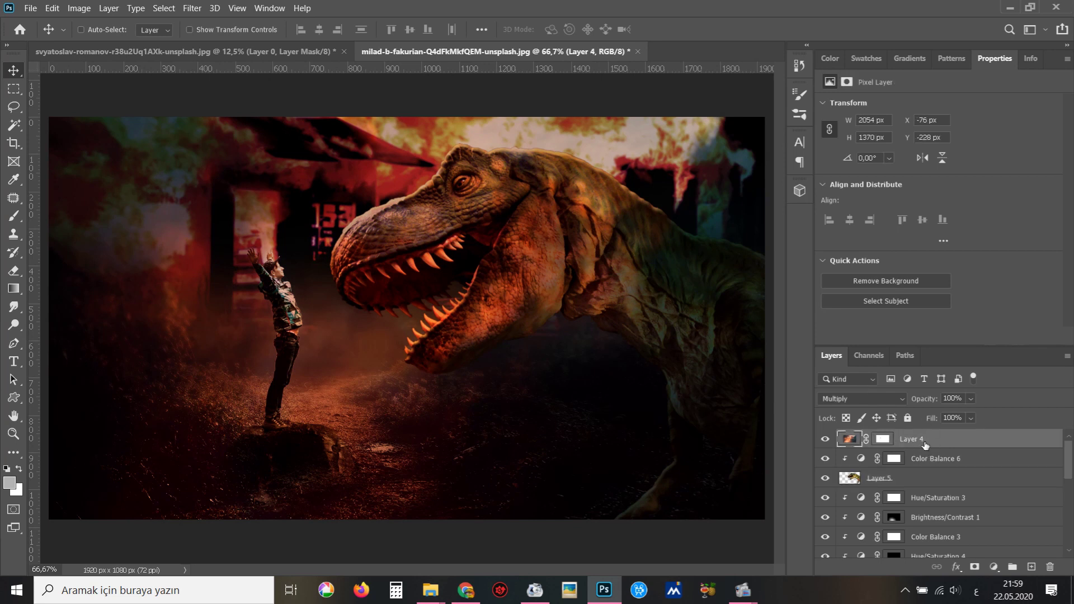
click(995, 568)
click(982, 367)
mouse_move(955, 174)
mouse_down()
mouse_move(977, 171)
mouse_move(892, 145)
mouse_up()
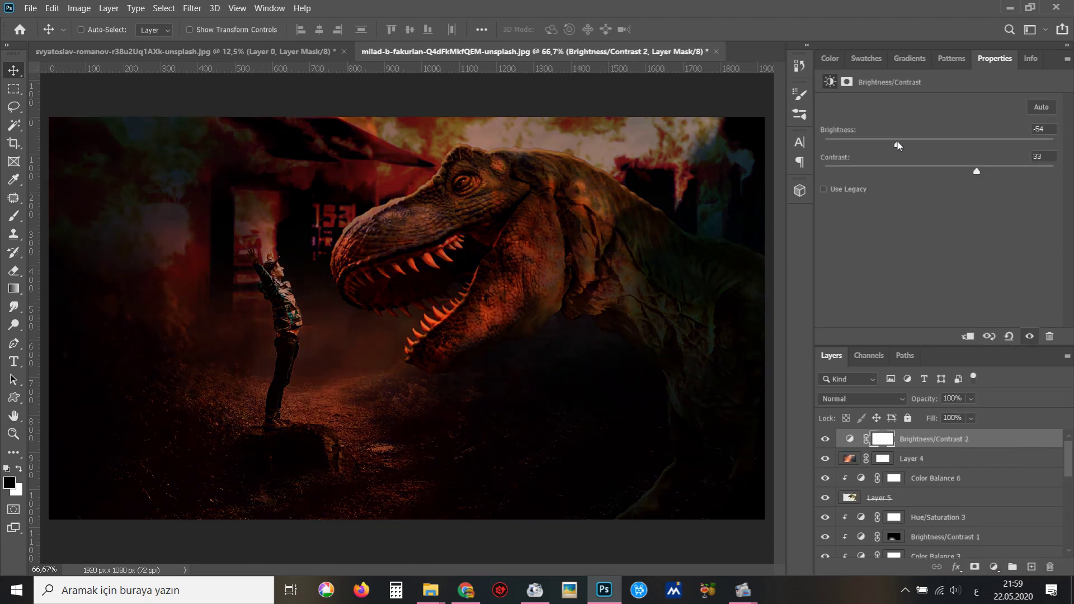
mouse_move(898, 146)
mouse_down()
mouse_move(1004, 145)
mouse_move(987, 143)
mouse_up()
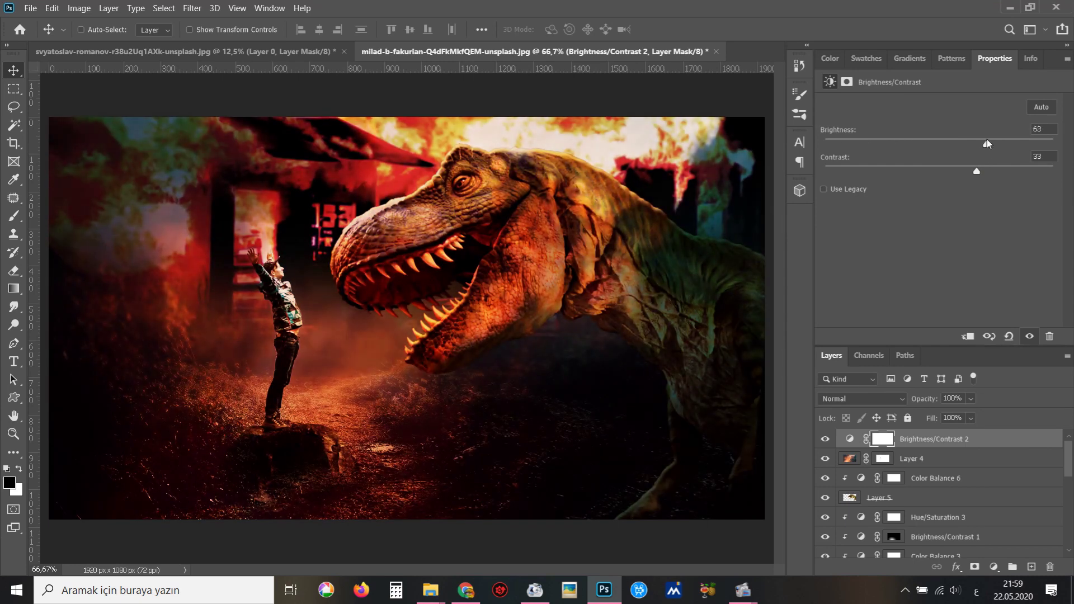
drag(968, 440, 1050, 567)
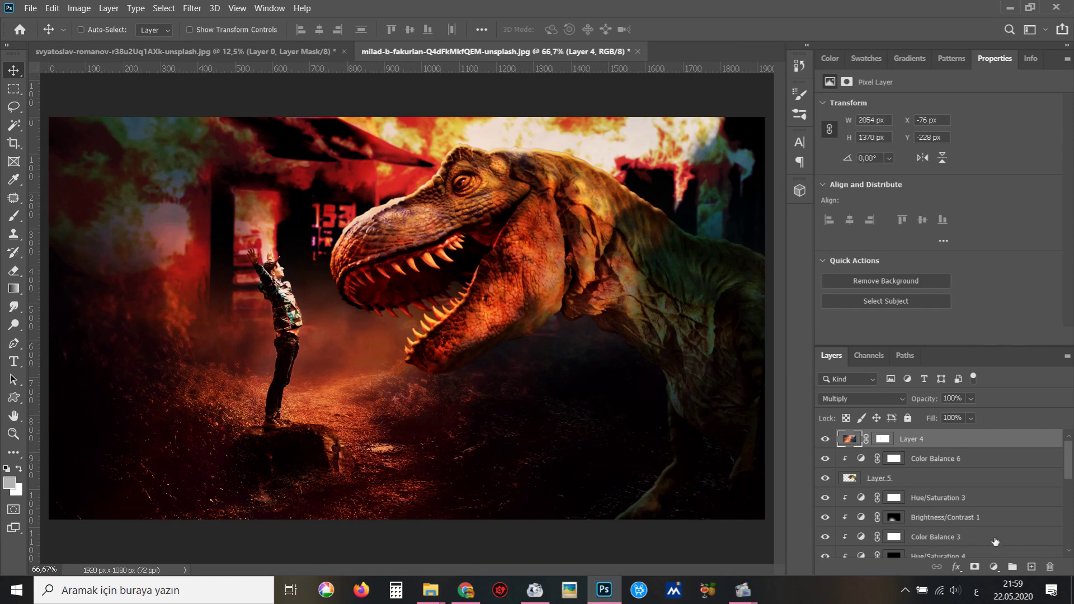
Add a Curves adjustment above Layer 4 that pulls the highlights down to darken.
click(992, 567)
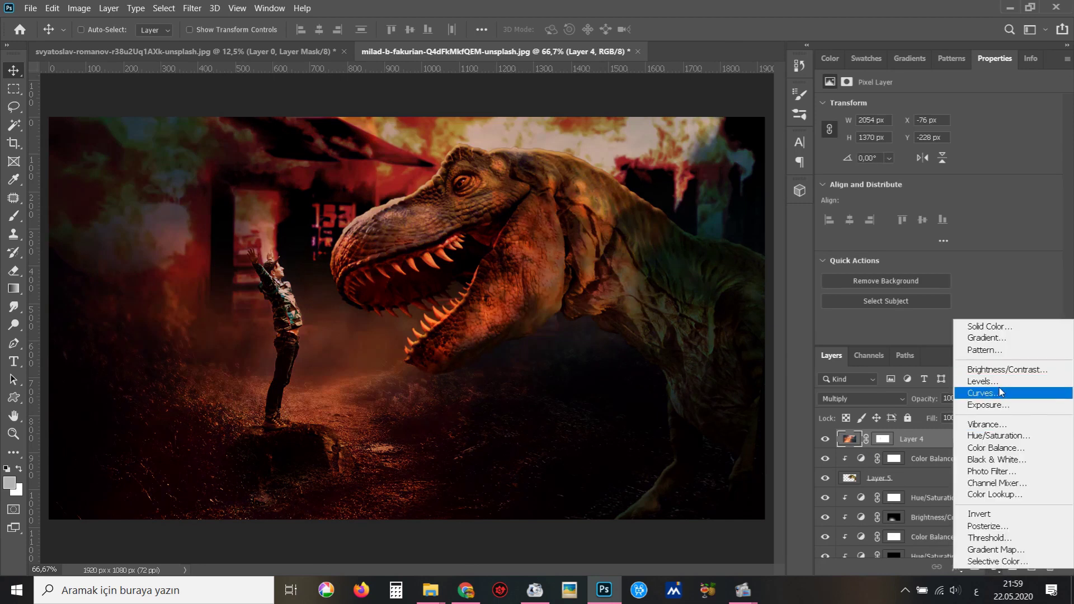
click(972, 392)
drag(1040, 146, 1062, 183)
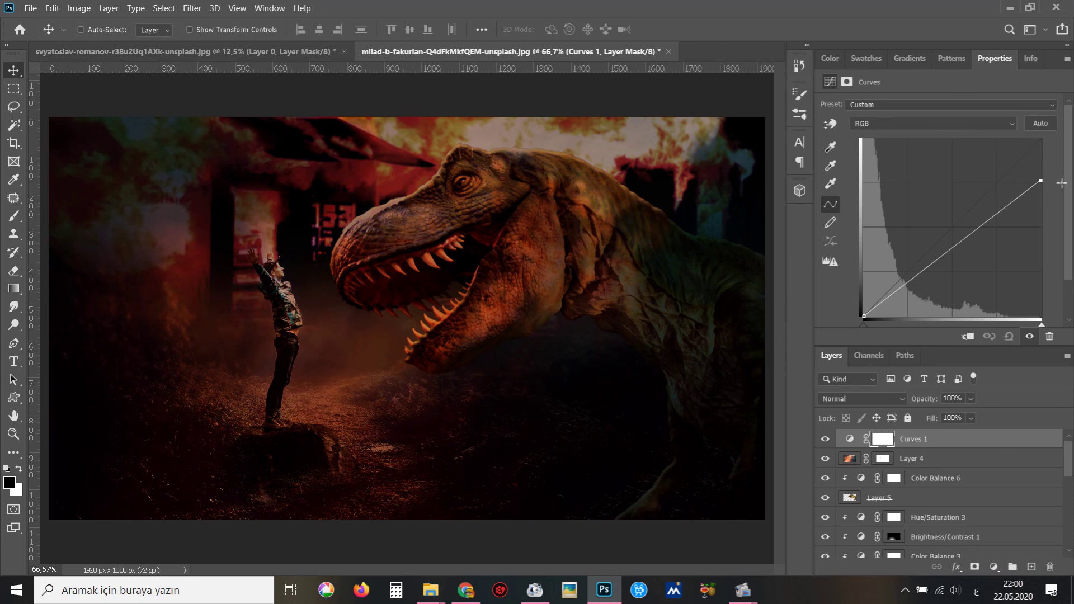
key(ctrl+minus)
Paint black on the Curves 1 mask with a 1316 px, 100% brush over the centre.
key(b)
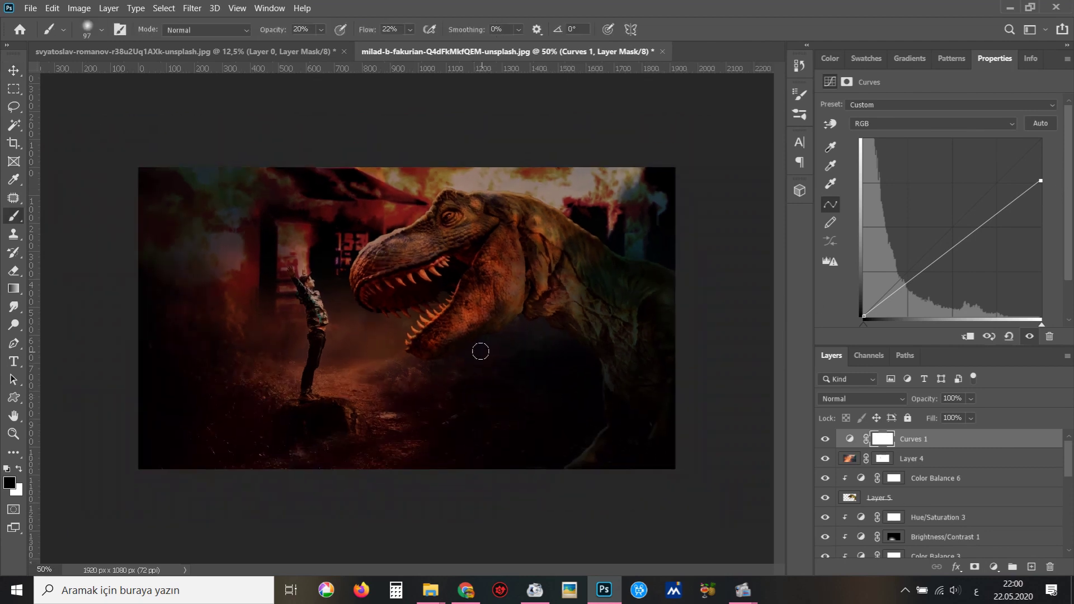
drag(343, 50, 386, 48)
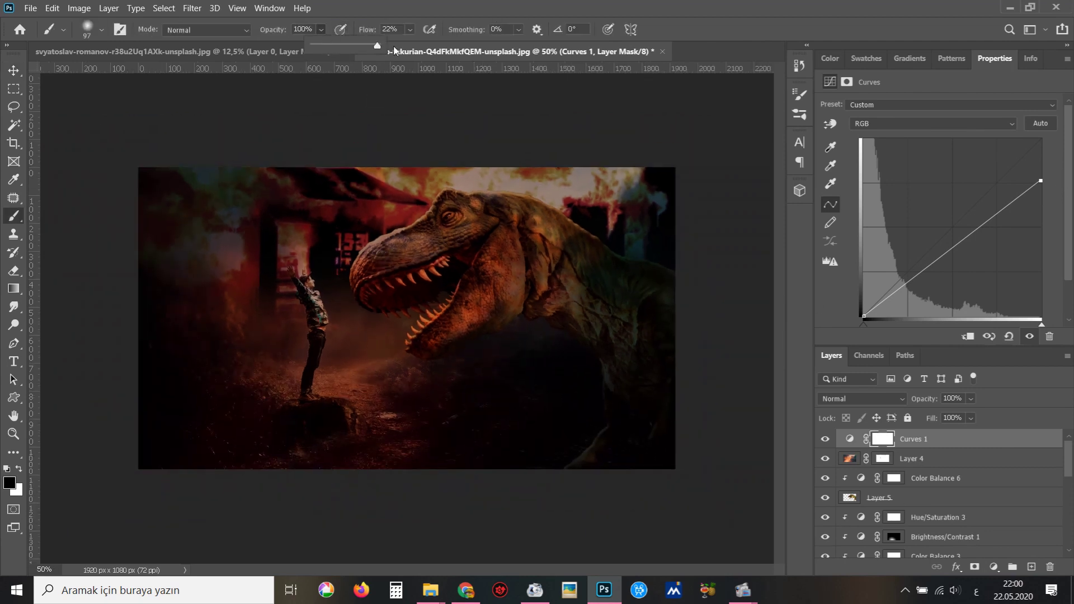
click(411, 29)
drag(458, 375, 683, 425)
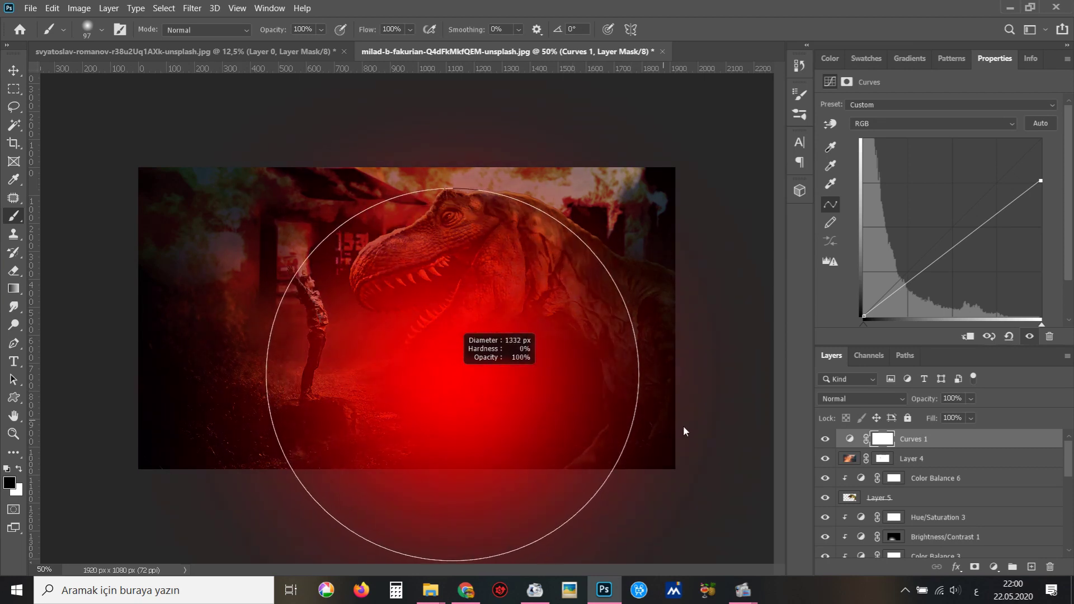
drag(347, 198, 204, 188)
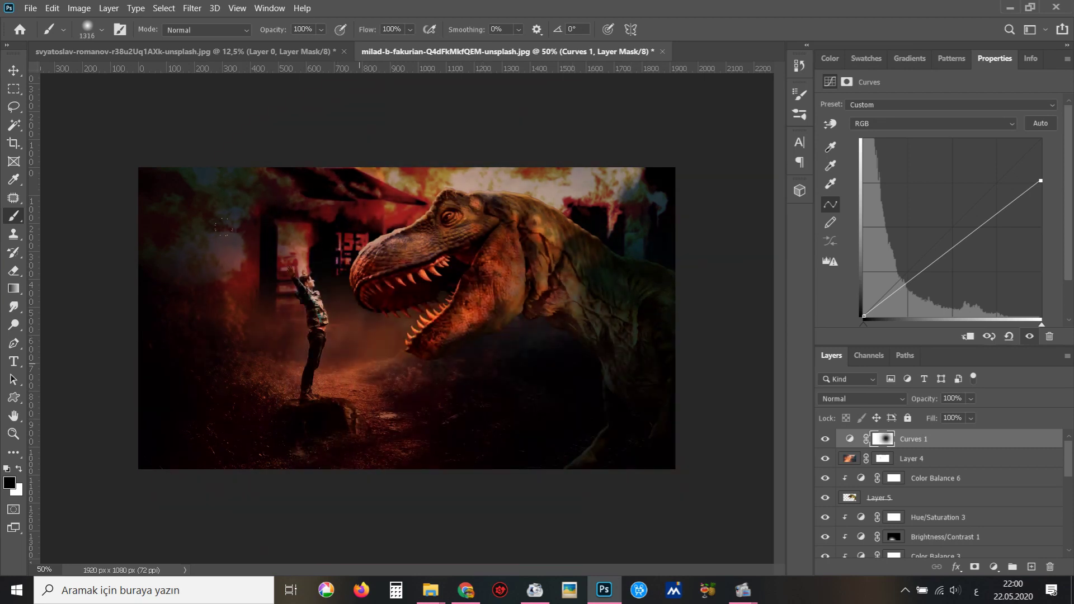
drag(386, 218, 518, 316)
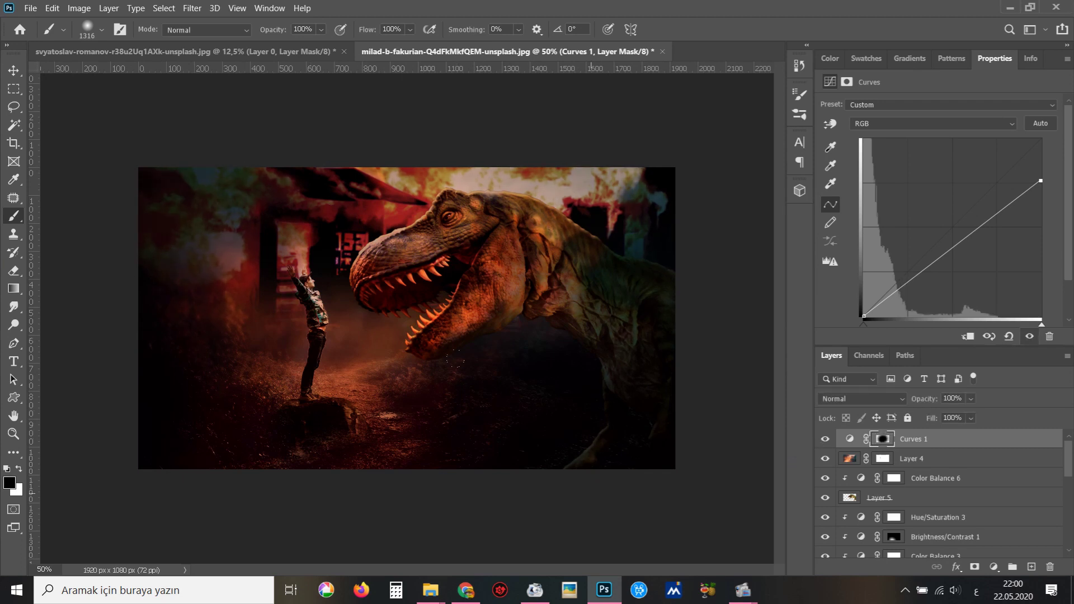
Duplicate Curves 1 and fill the copy's mask with white.
click(826, 442)
key(ctrl+j)
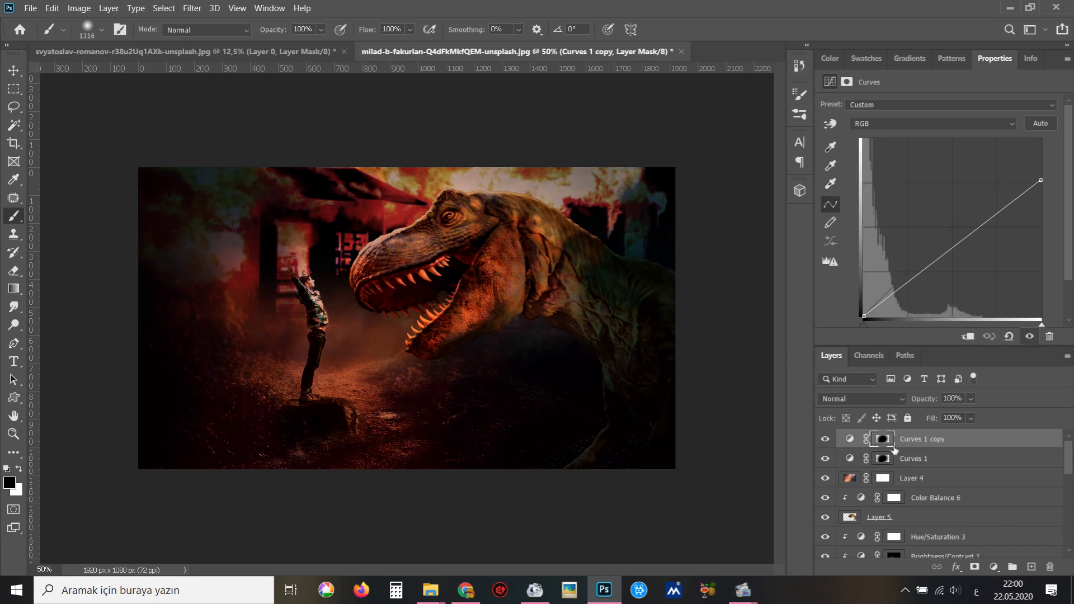
click(52, 7)
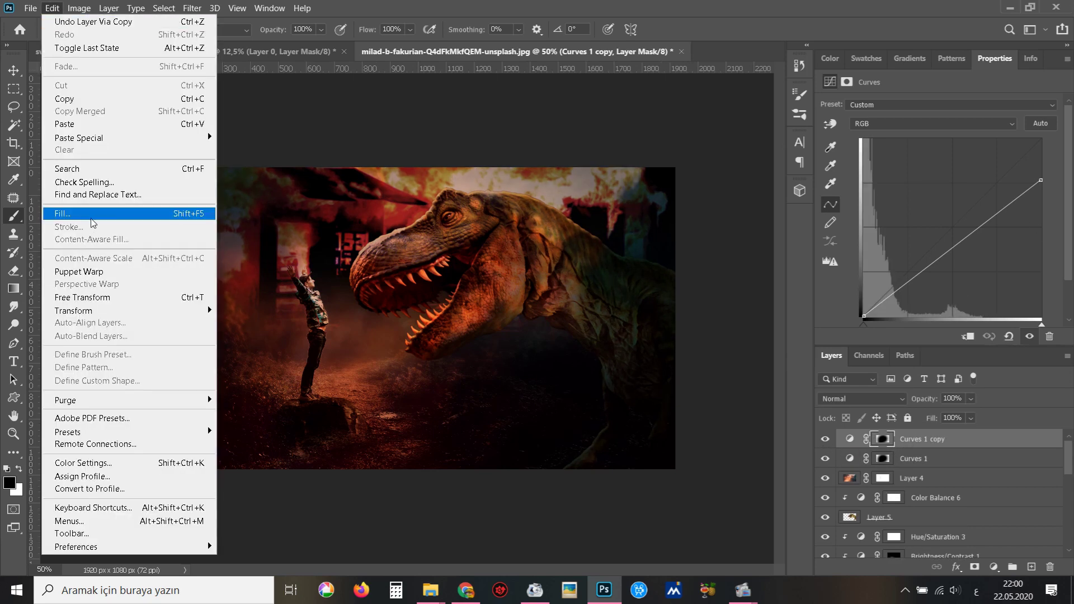
click(90, 214)
click(540, 145)
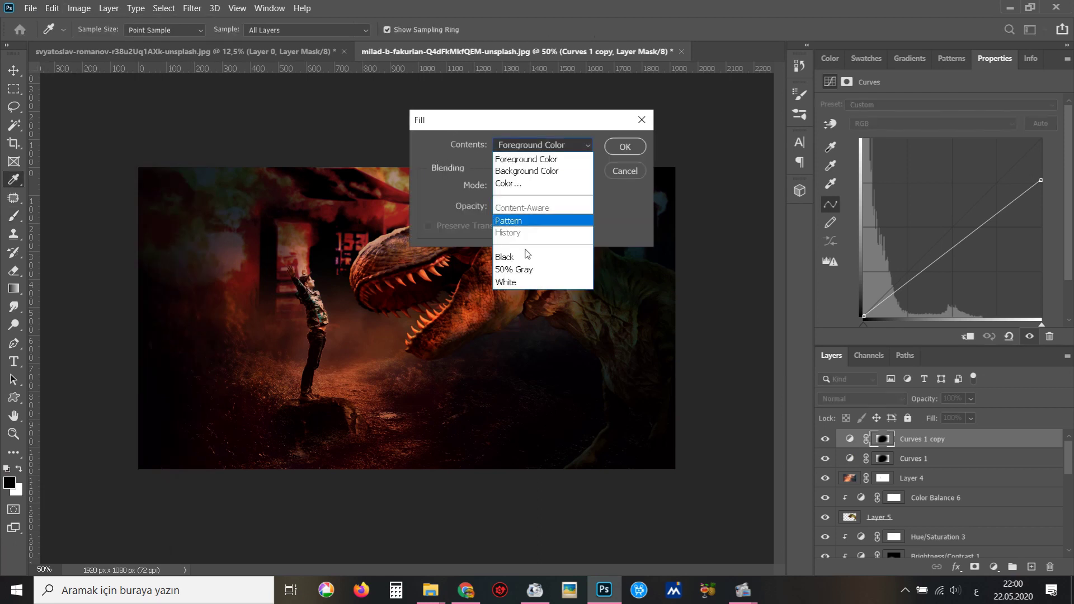
click(520, 283)
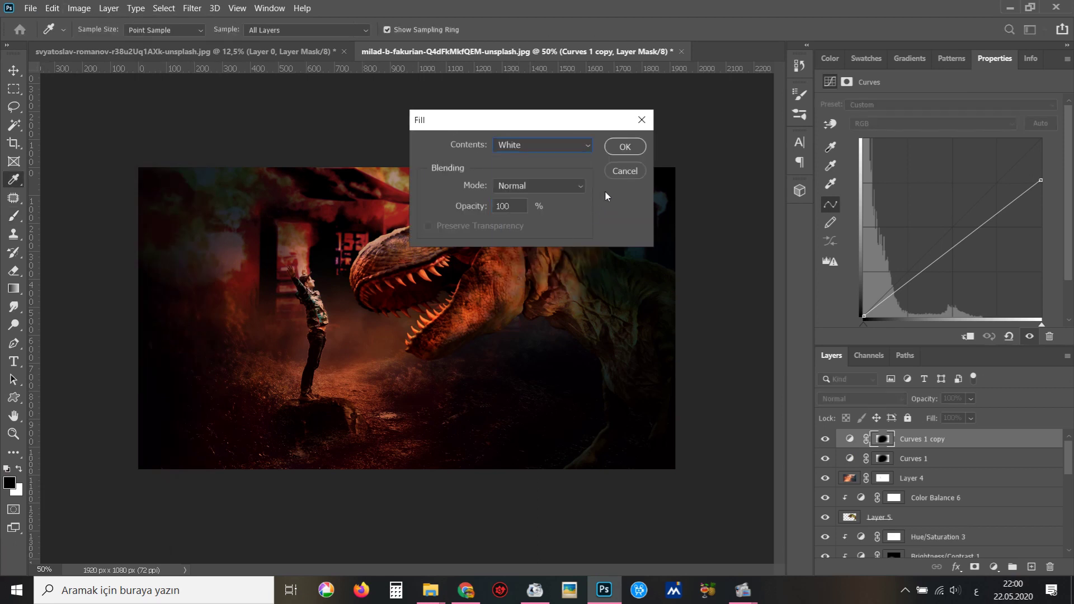
click(624, 146)
Raise the copy's curve to brighten, then invert its mask to hide it.
mouse_move(1041, 180)
mouse_down()
mouse_move(1046, 127)
mouse_move(1005, 139)
mouse_up()
drag(919, 250, 913, 239)
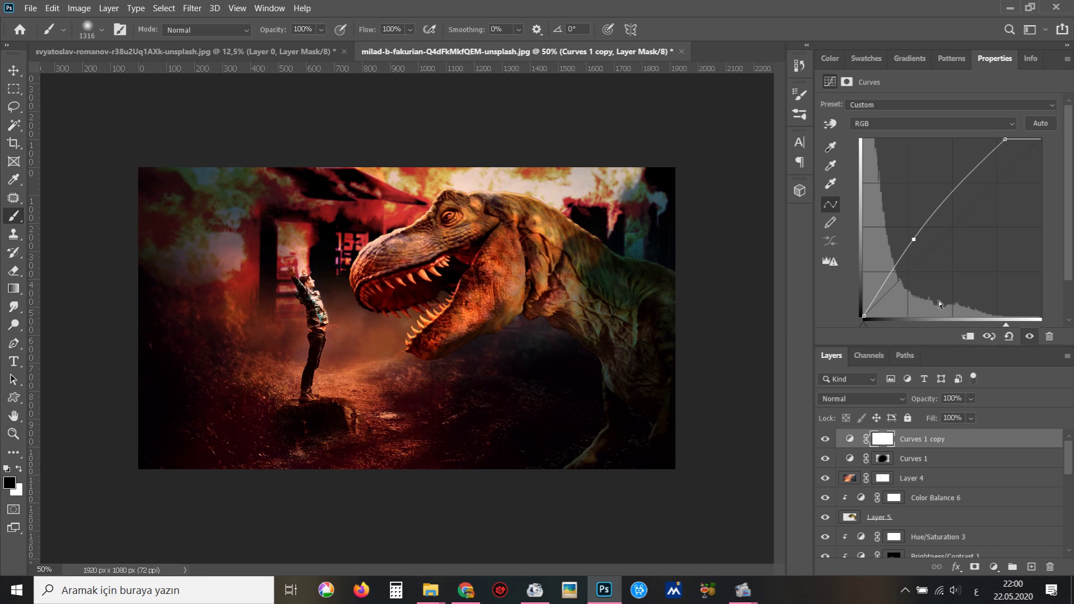
key(ctrl+apostrophe)
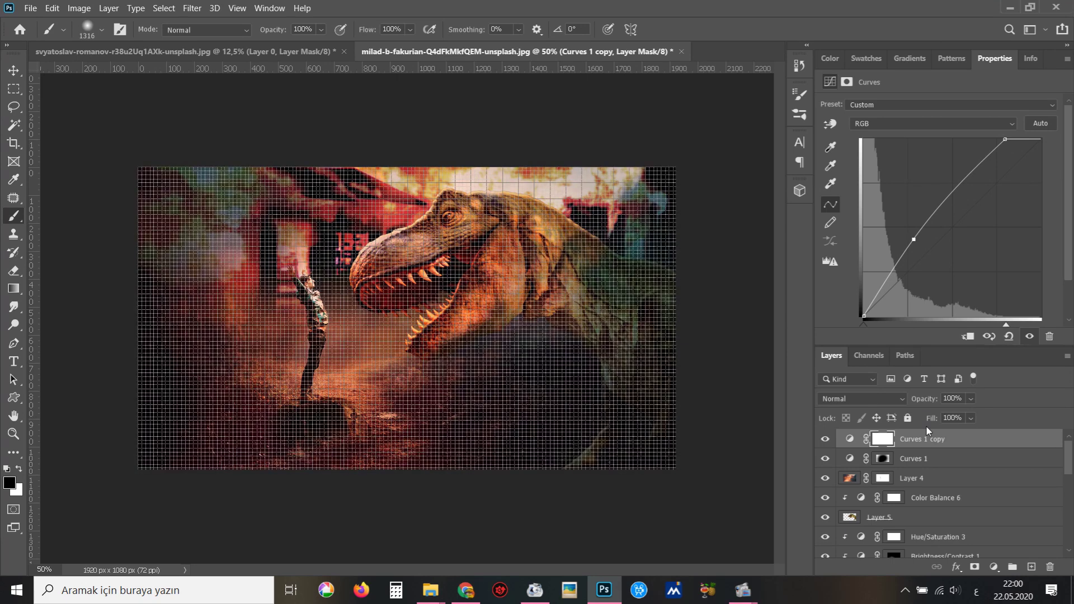
key(ctrl+i)
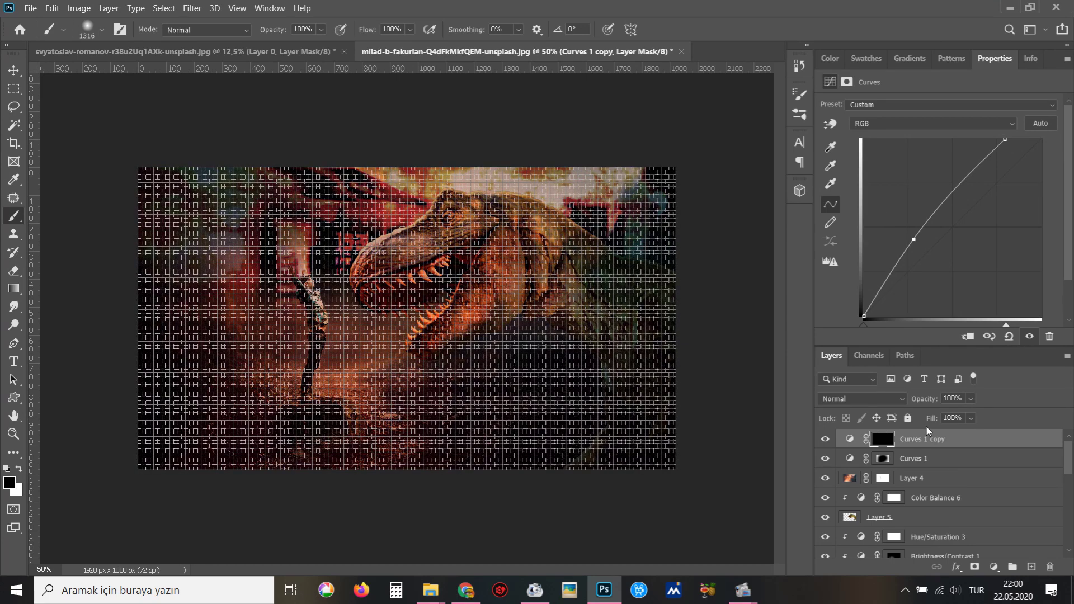
key(ctrl+apostrophe)
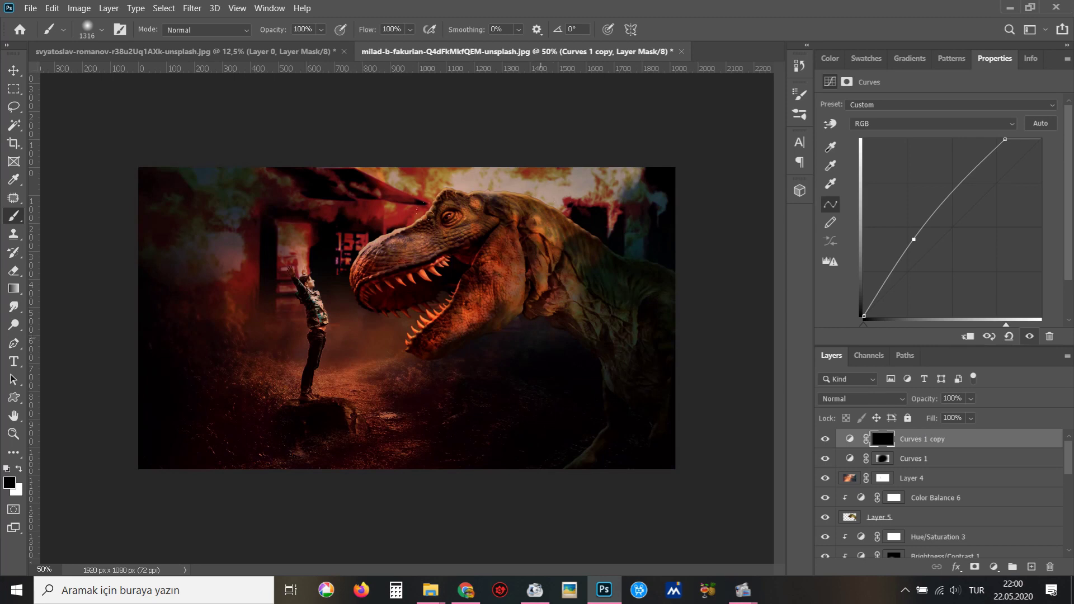
Paint a soft white glow over the boy and dinosaur at 56% opacity, ~70% flow.
key(x)
click(414, 291)
key(ctrl+z)
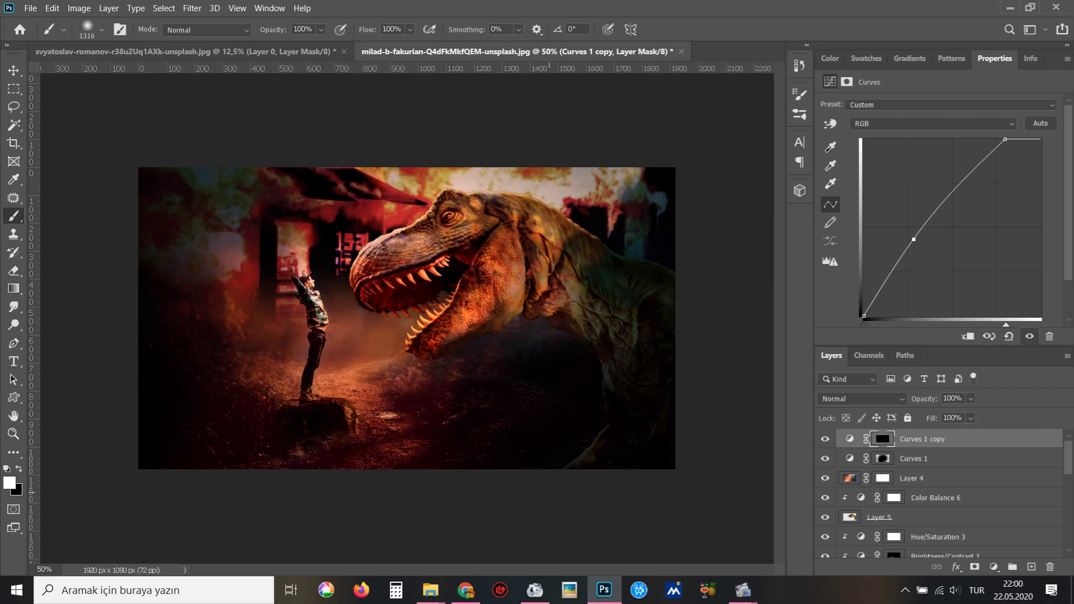
key(ctrl+shift+z)
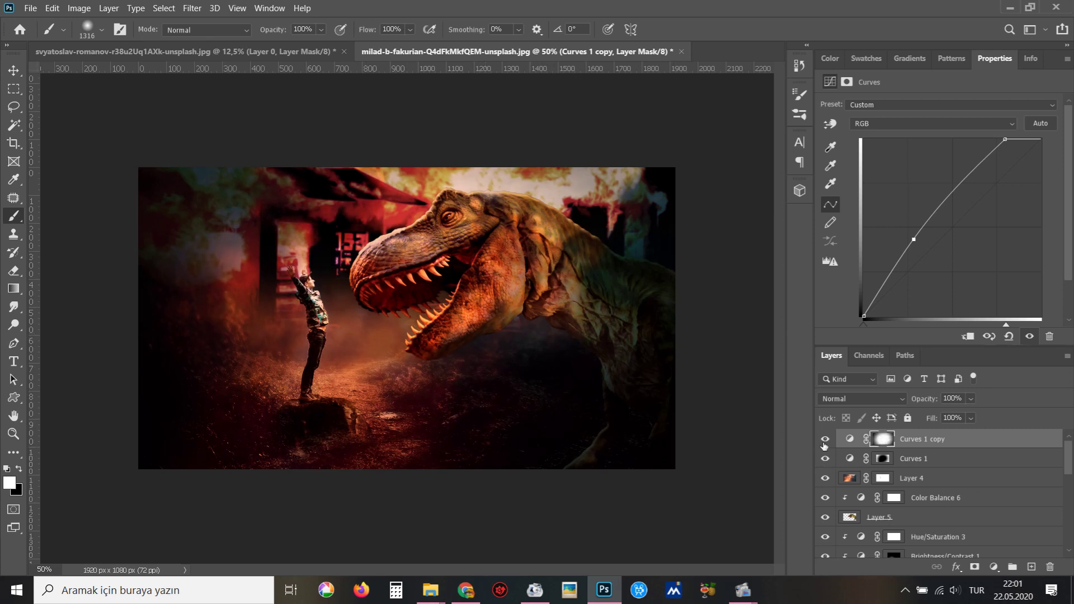
key(ctrl+z)
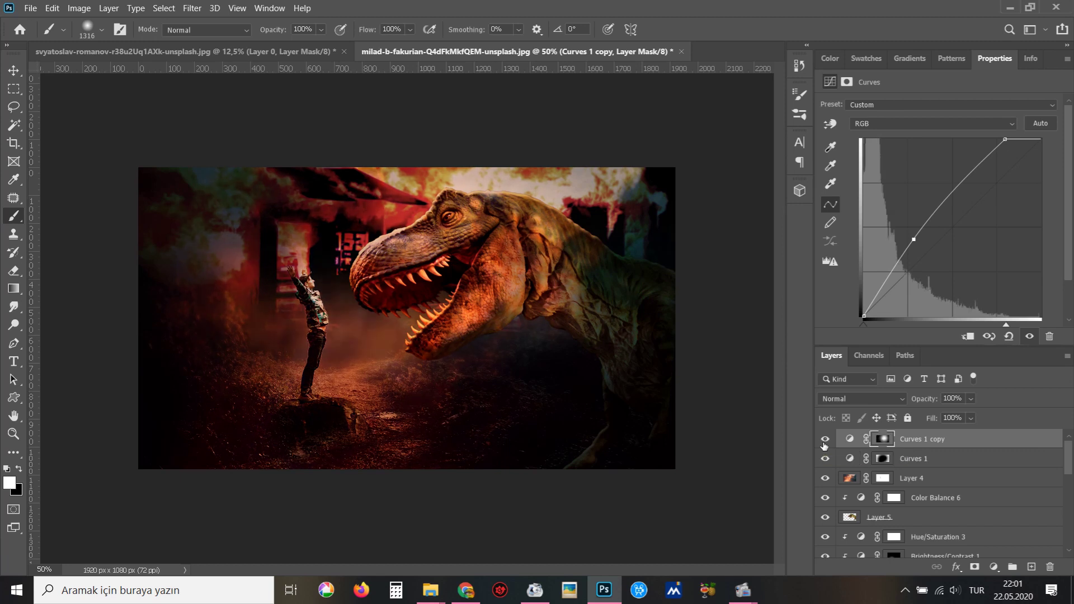
click(321, 29)
drag(339, 45, 309, 45)
click(410, 29)
drag(428, 44, 407, 45)
drag(263, 181, 408, 251)
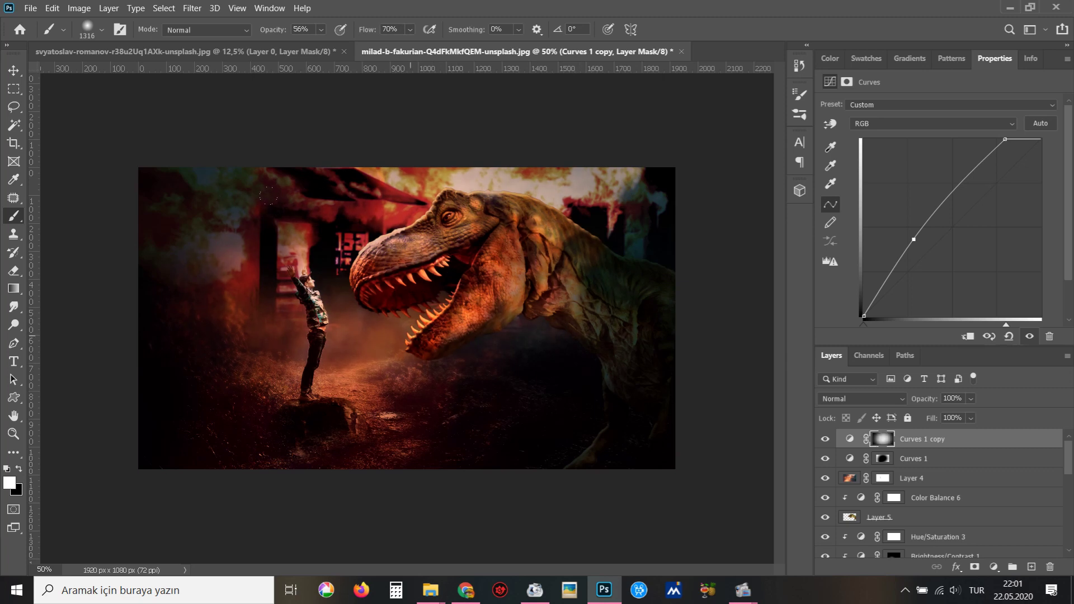
Set the brightening curve to 82% opacity and stamp all visible layers into Layer 6.
click(824, 441)
click(972, 400)
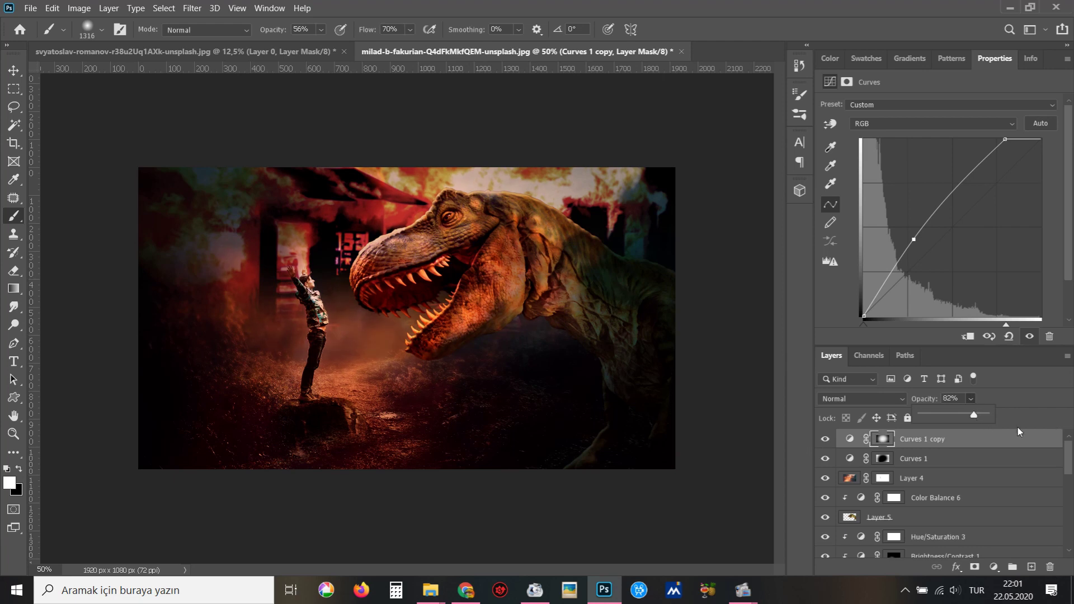
scroll(412, 401, up, 1)
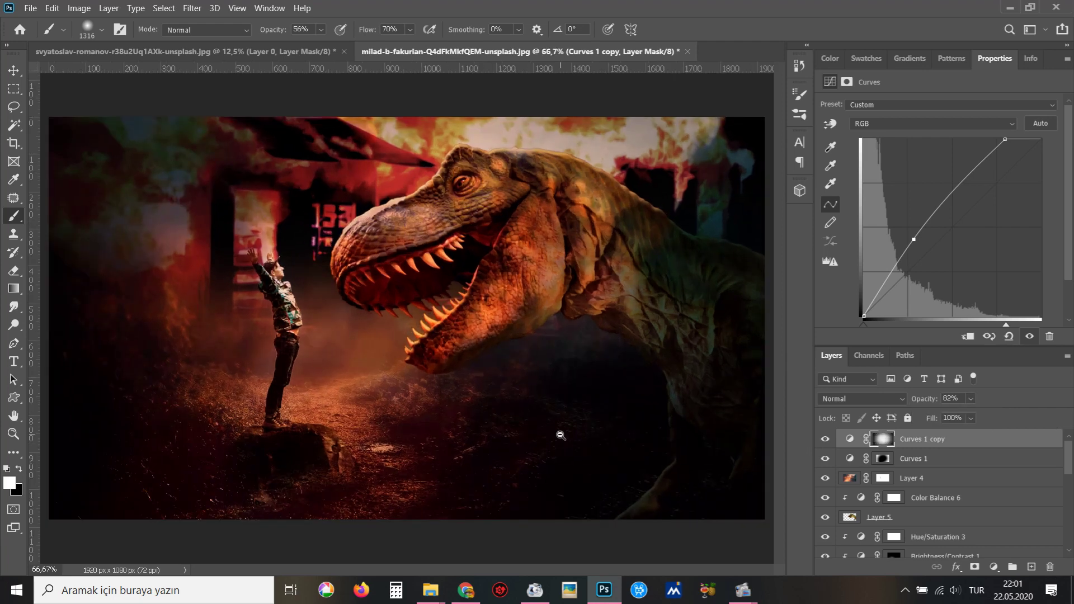
scroll(560, 435, down, 1)
drag(957, 460, 953, 449)
key(ctrl+shift+alt+e)
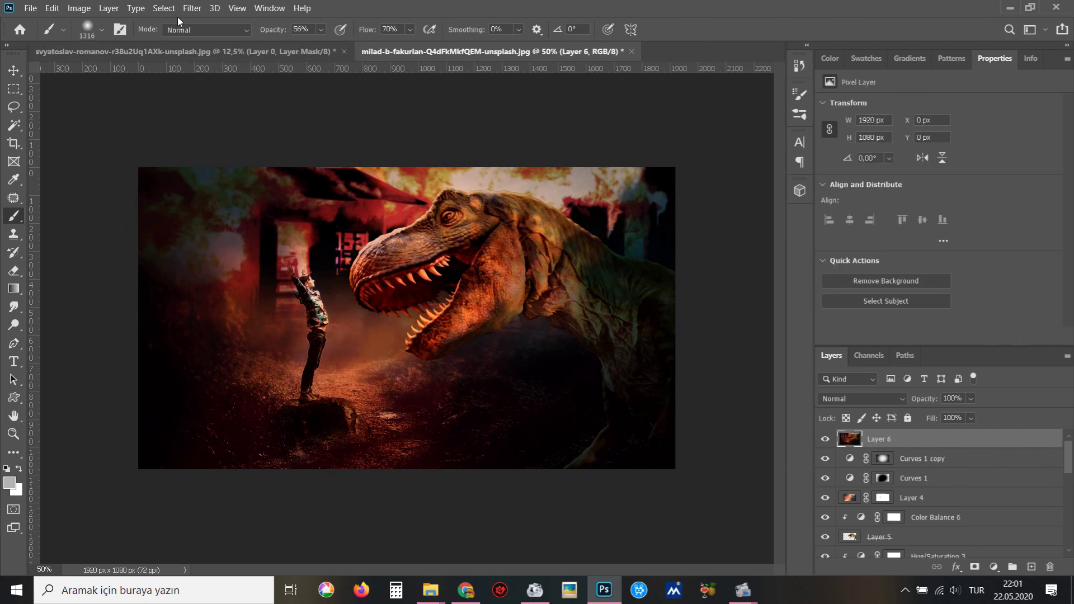
Open Camera Raw on the merged layer and adjust highlights, tones and Clarity.
click(192, 8)
click(261, 86)
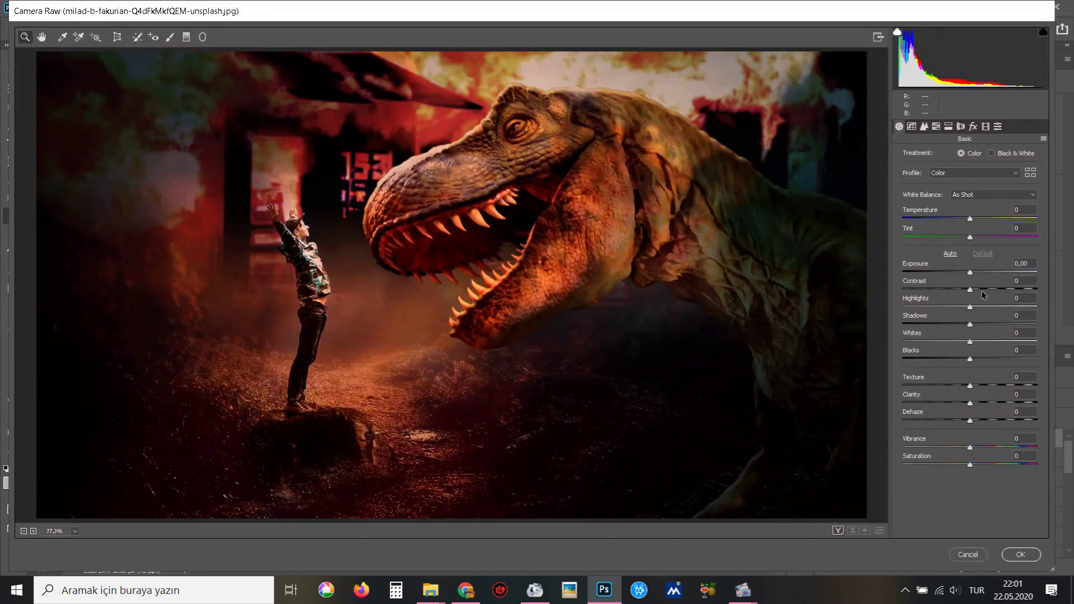
mouse_move(981, 310)
mouse_down()
mouse_move(999, 310)
mouse_move(981, 309)
mouse_move(987, 327)
mouse_move(959, 327)
mouse_move(989, 342)
mouse_move(968, 360)
mouse_up()
drag(981, 402, 998, 402)
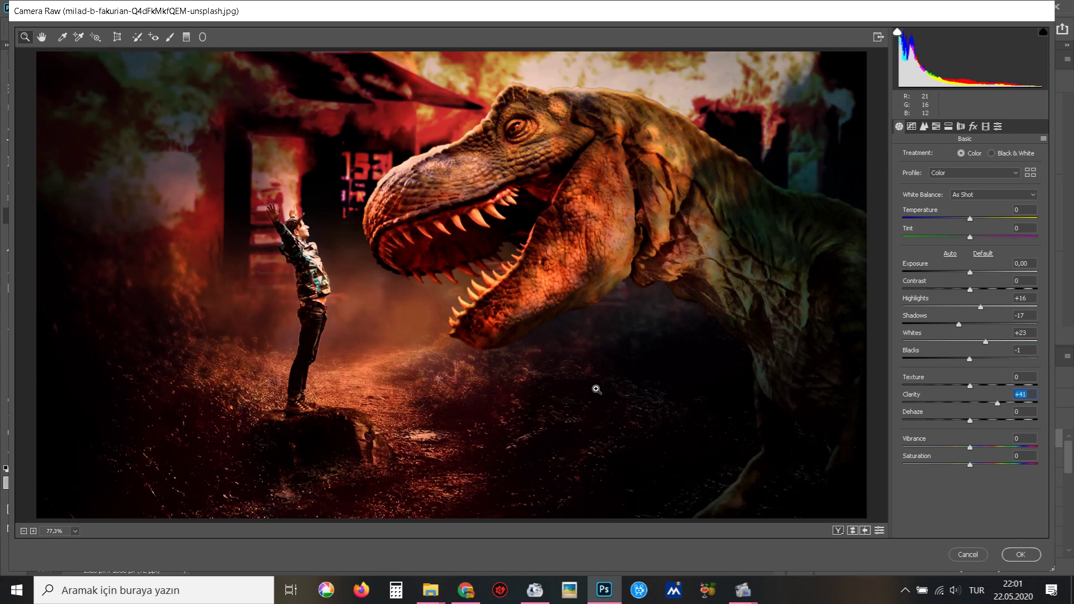
alt+click(482, 356)
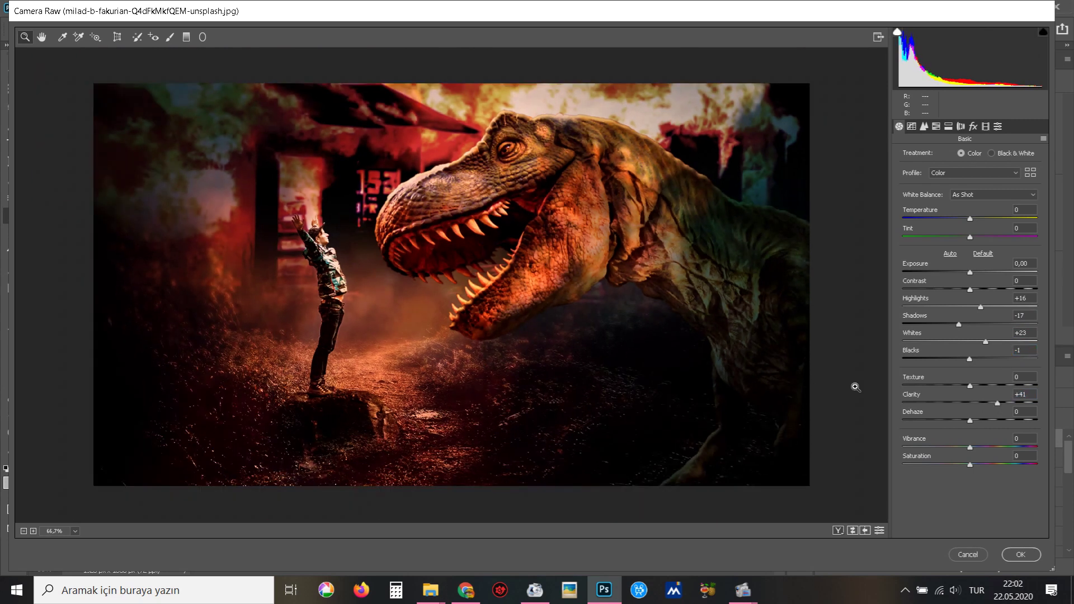
drag(998, 402, 987, 403)
Set Texture +11, Clarity +17, Vibrance -16 and Saturation +27.
click(985, 386)
drag(988, 403, 980, 403)
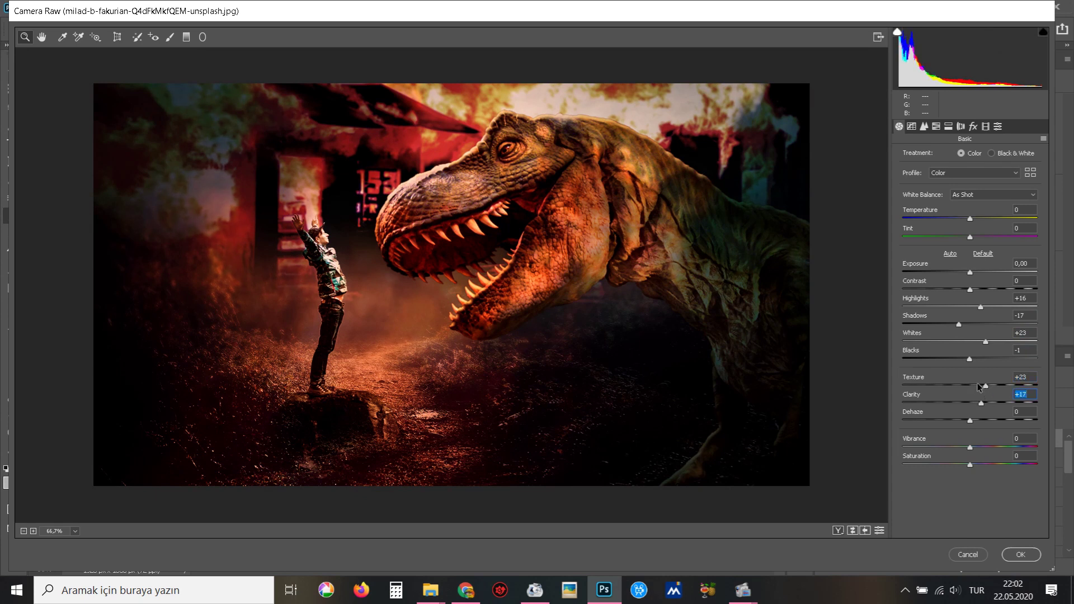
click(978, 385)
drag(963, 447, 956, 448)
drag(984, 464, 987, 465)
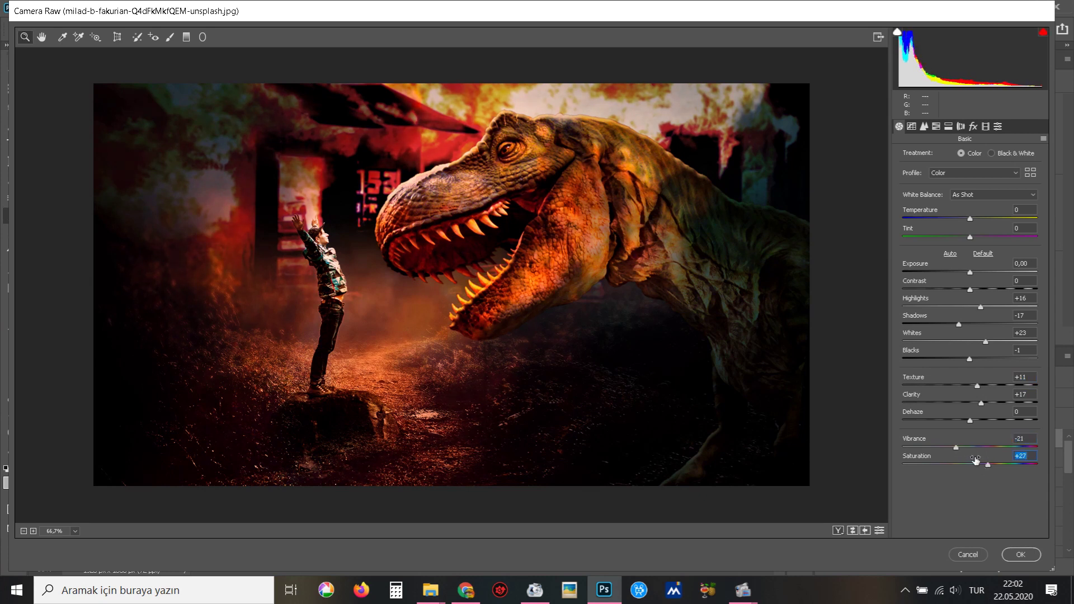
drag(958, 447, 976, 465)
click(911, 126)
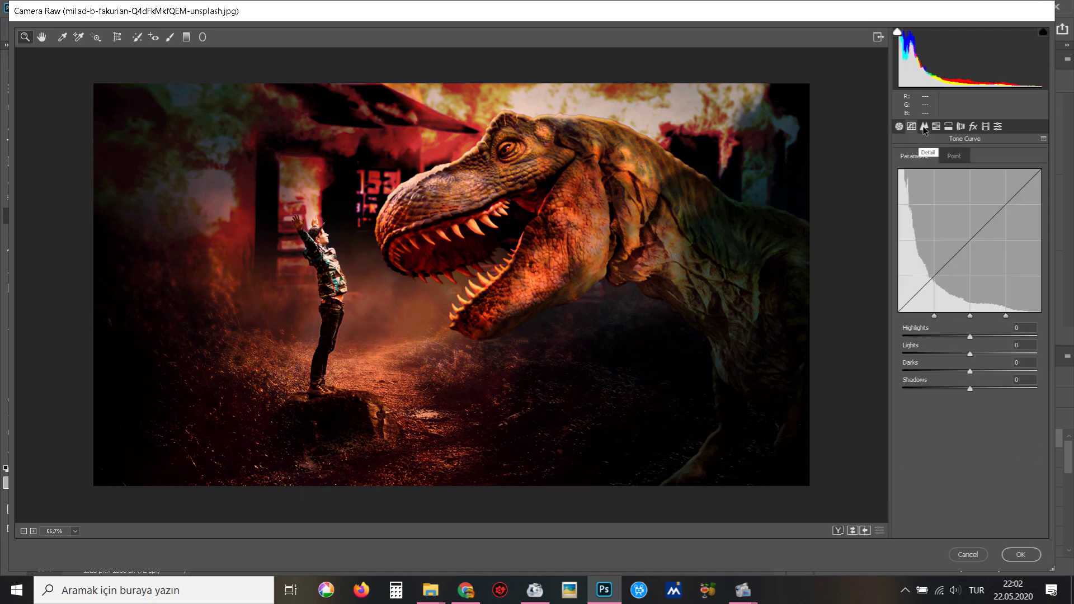
Set sharpening Amount to 71 and Radius to 1.3 in the Detail panel.
click(924, 128)
click(967, 172)
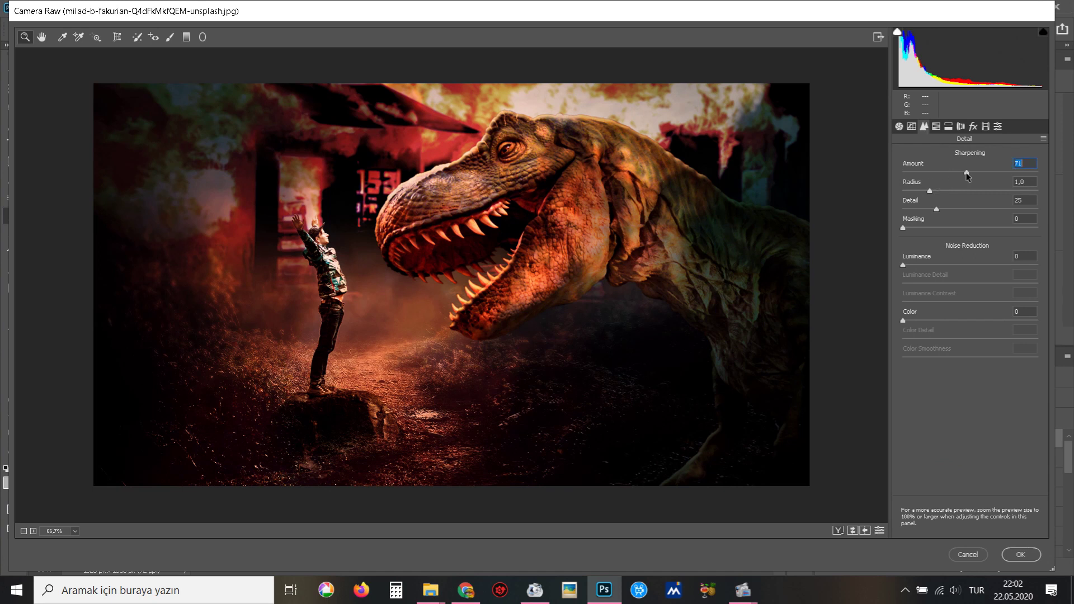
click(945, 191)
Try Split Toning highlight and shadow tints, then reset hues and saturations to 0.
click(936, 126)
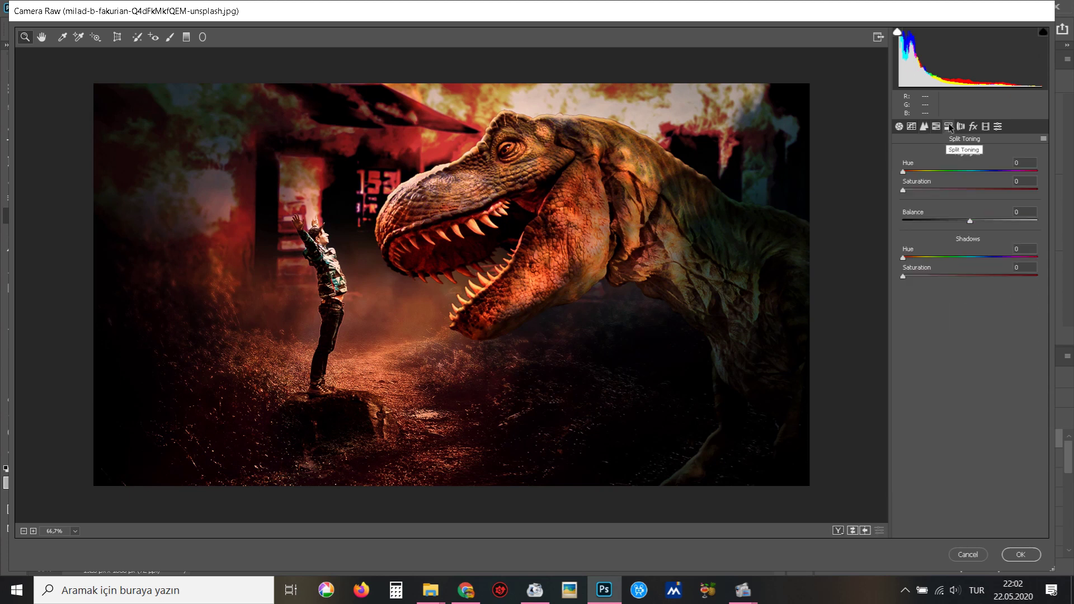
click(1024, 181)
text(5)
text(10)
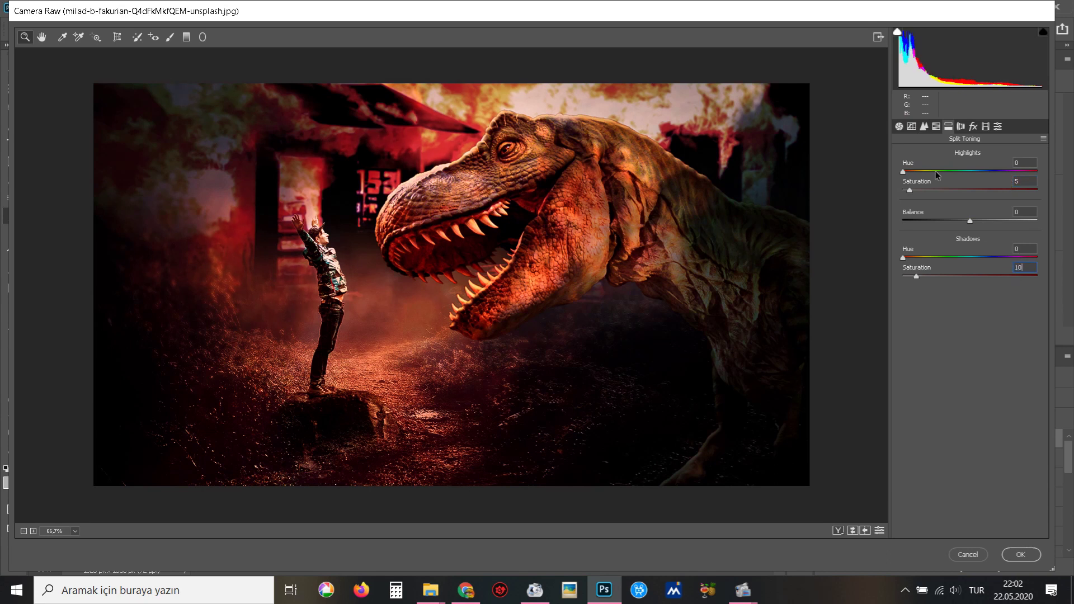
mouse_move(939, 175)
mouse_down()
mouse_move(1053, 174)
mouse_move(930, 177)
mouse_move(1016, 172)
mouse_up()
drag(904, 258, 1022, 258)
drag(926, 249, 909, 250)
drag(971, 176, 821, 197)
double_click(996, 275)
double_click(991, 191)
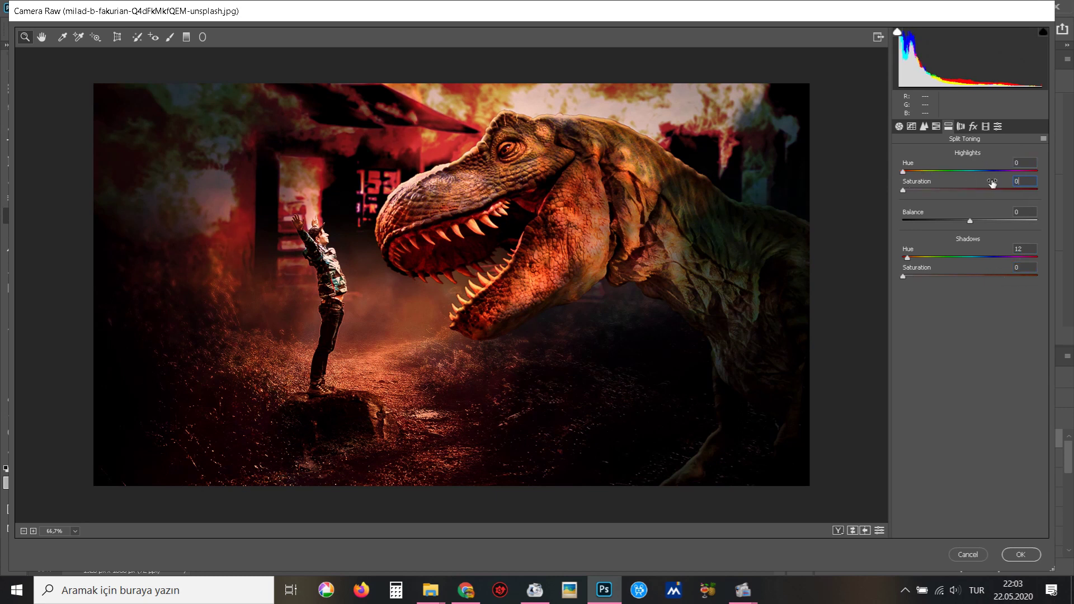
Add a slight dark post-crop vignette and apply the Camera Raw grade.
click(974, 127)
drag(970, 271, 964, 273)
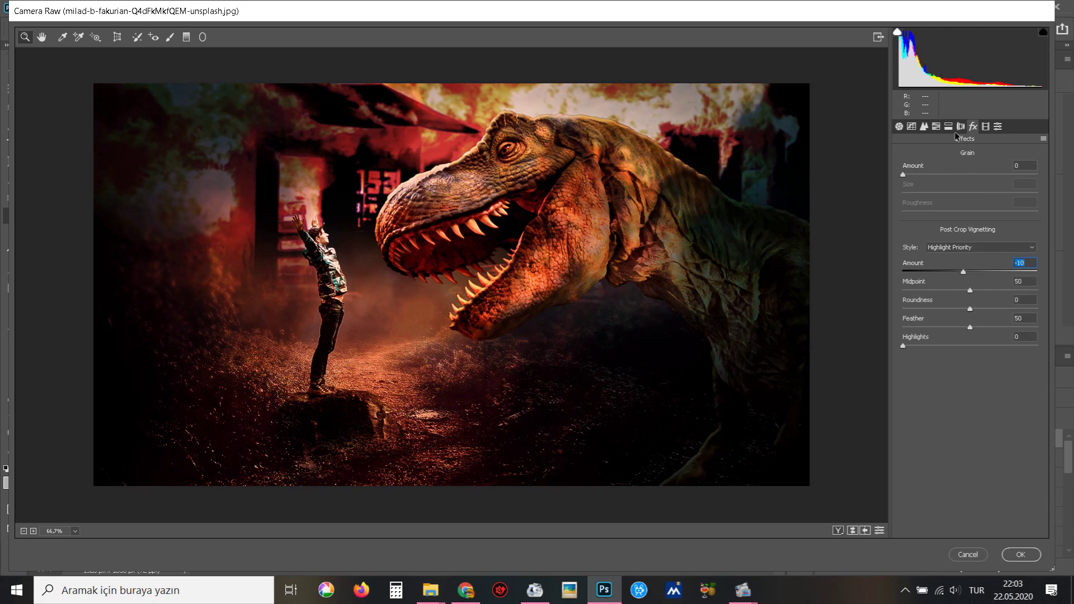
click(1014, 555)
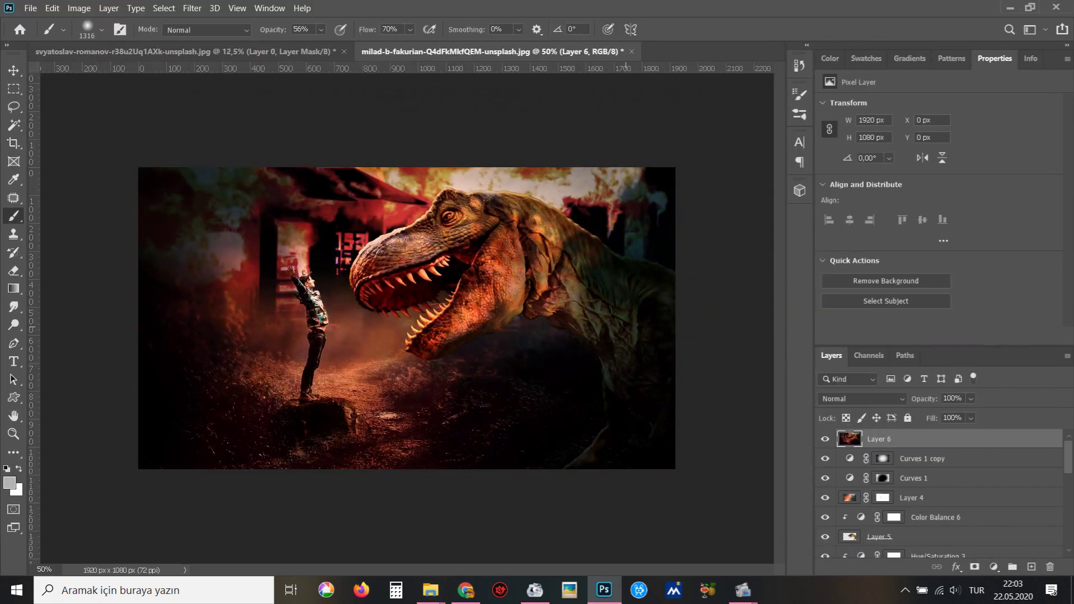
Duplicate Layer 6 and open the Camera Raw Filter on the copy.
key(ctrl+plus)
key(ctrl+plus)
key(ctrl+minus)
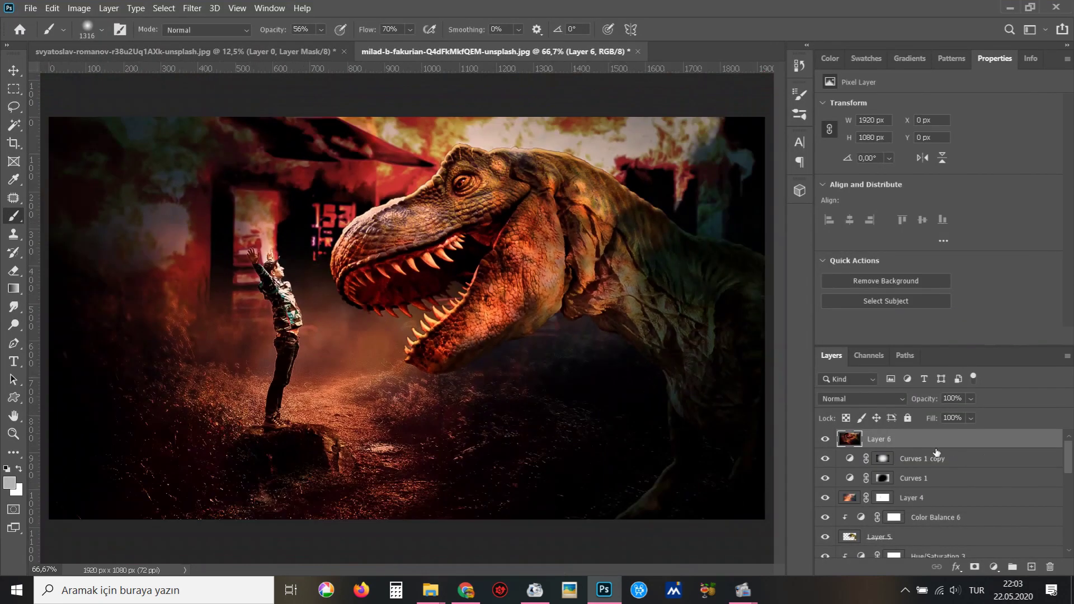
key(ctrl+j)
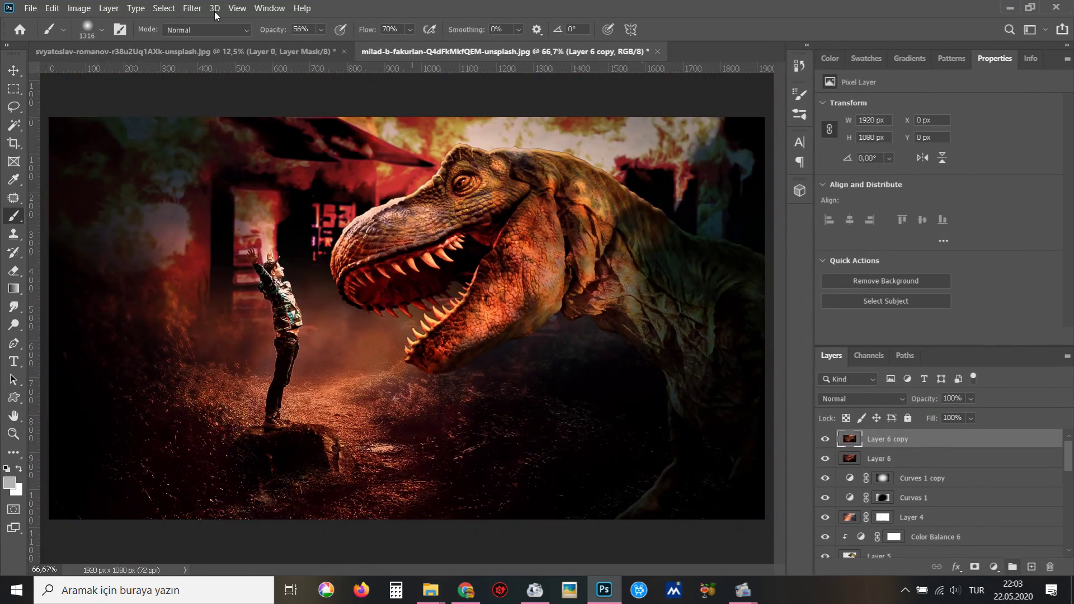
click(190, 8)
click(207, 84)
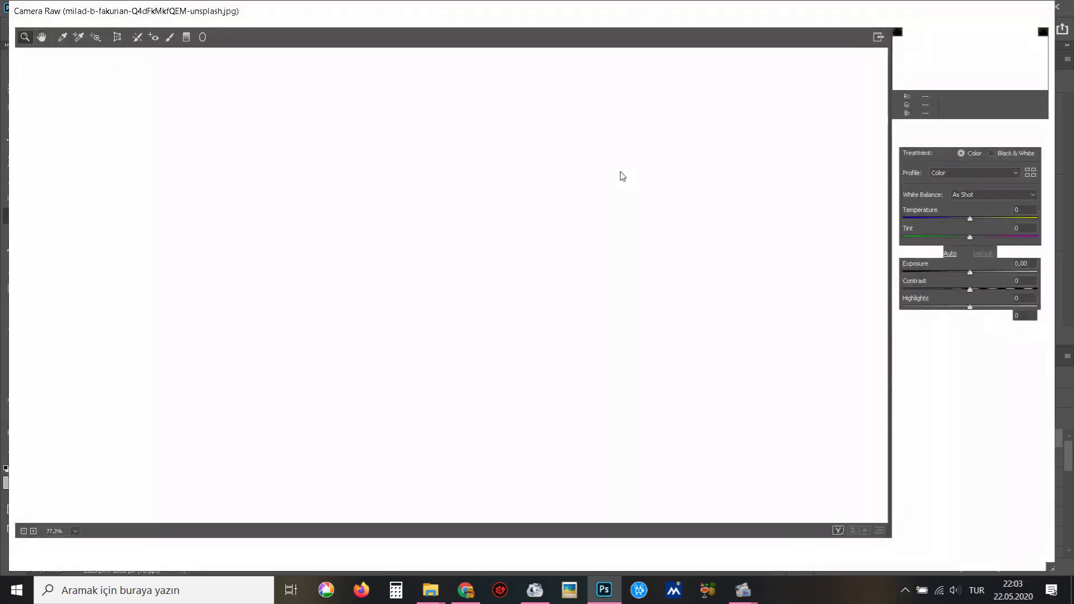
Compare the Bright and High Contrast presets, then apply Bright.
click(998, 126)
click(949, 179)
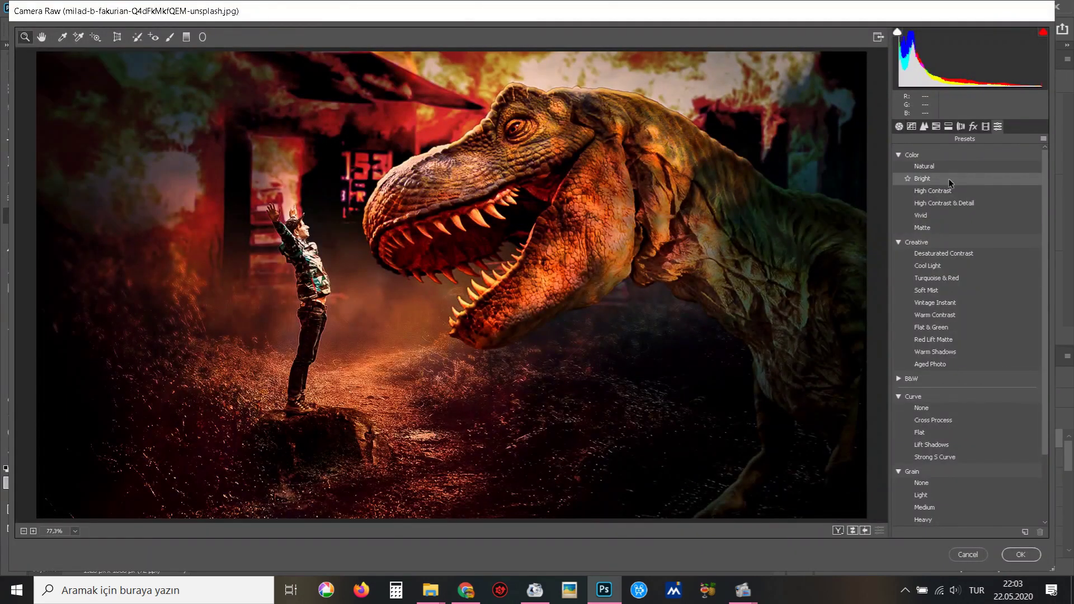
click(948, 193)
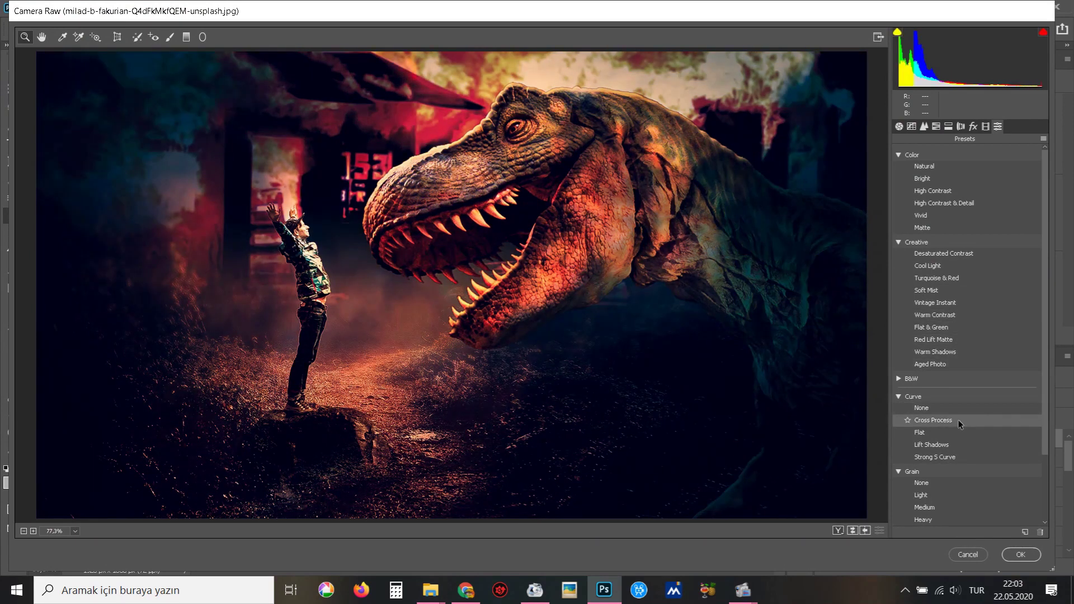
scroll(959, 419, down, 1)
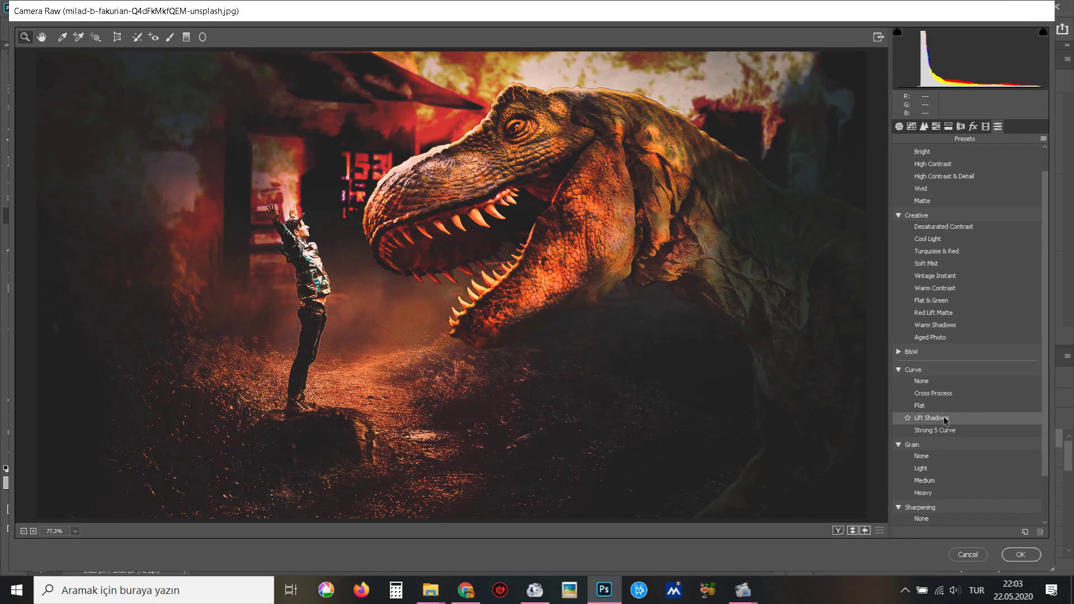
scroll(940, 470, up, 1)
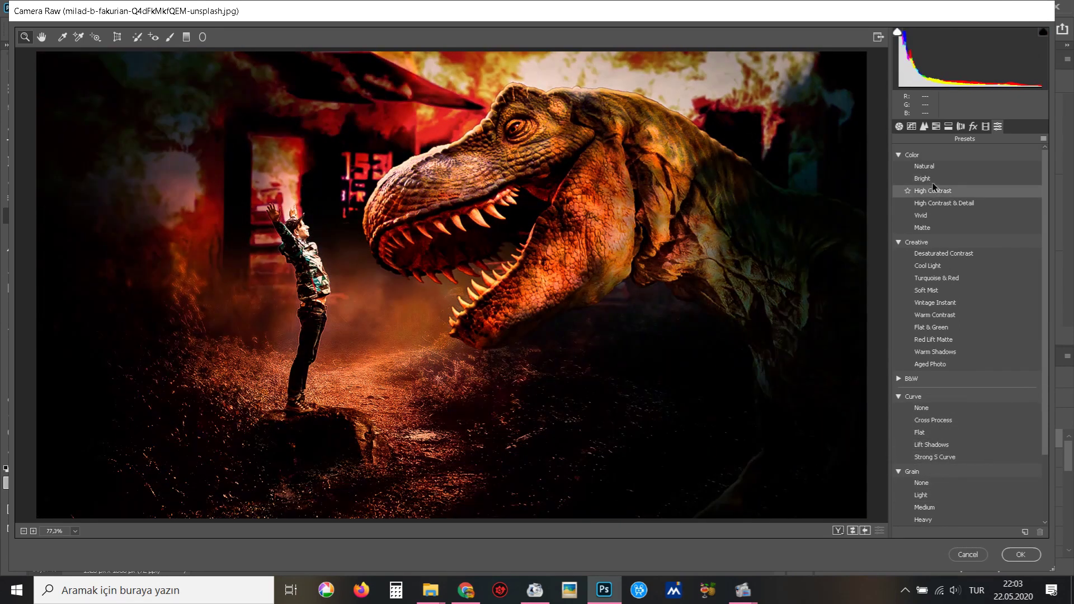
click(931, 177)
click(1022, 555)
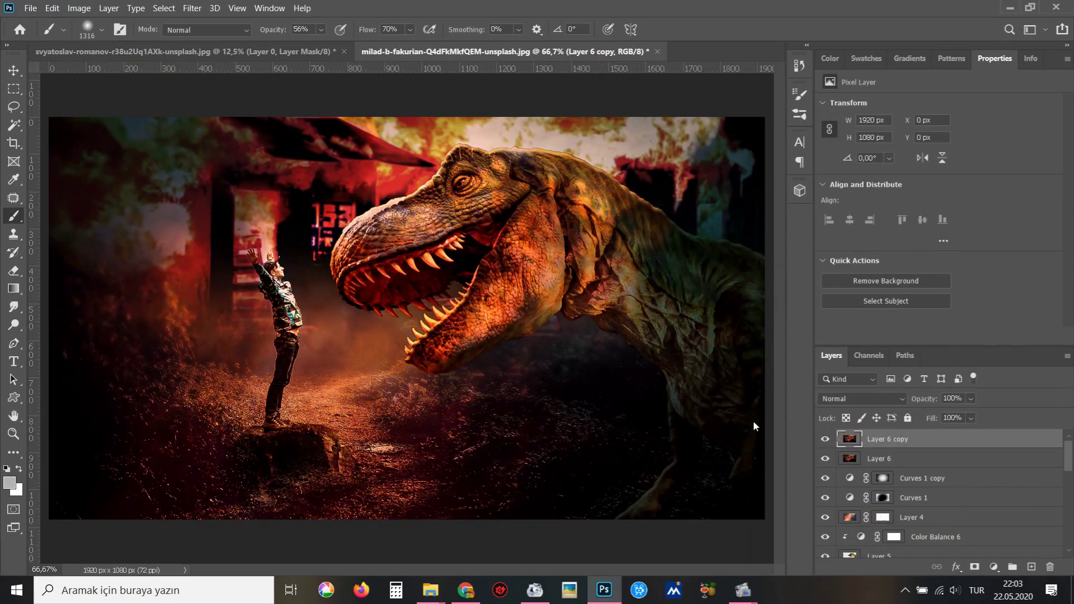
Inspect the composite's details, then bring up Save As for a JPEG copy in Dinazour.
key(v)
scroll(386, 361, up, 3)
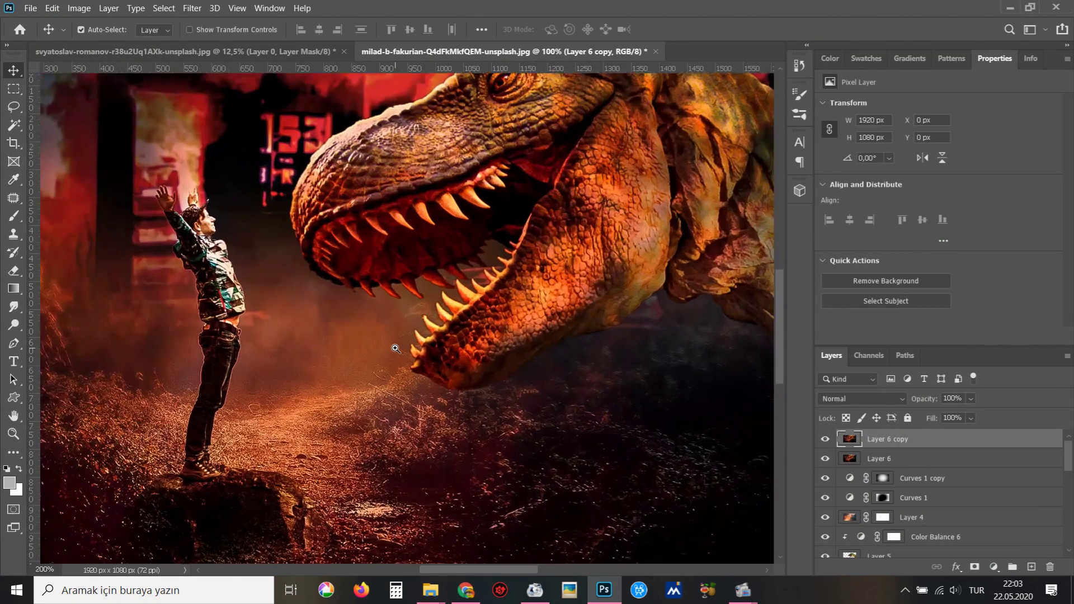
scroll(445, 388, down, 1)
scroll(445, 388, down, 1)
scroll(445, 388, down, 1)
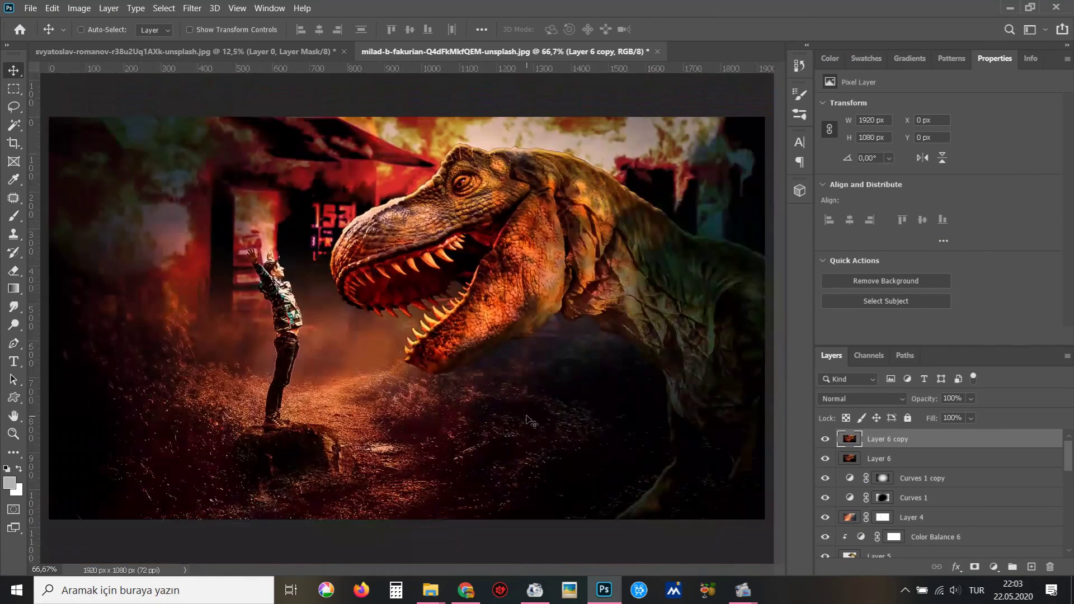
key(ctrl+shift+s)
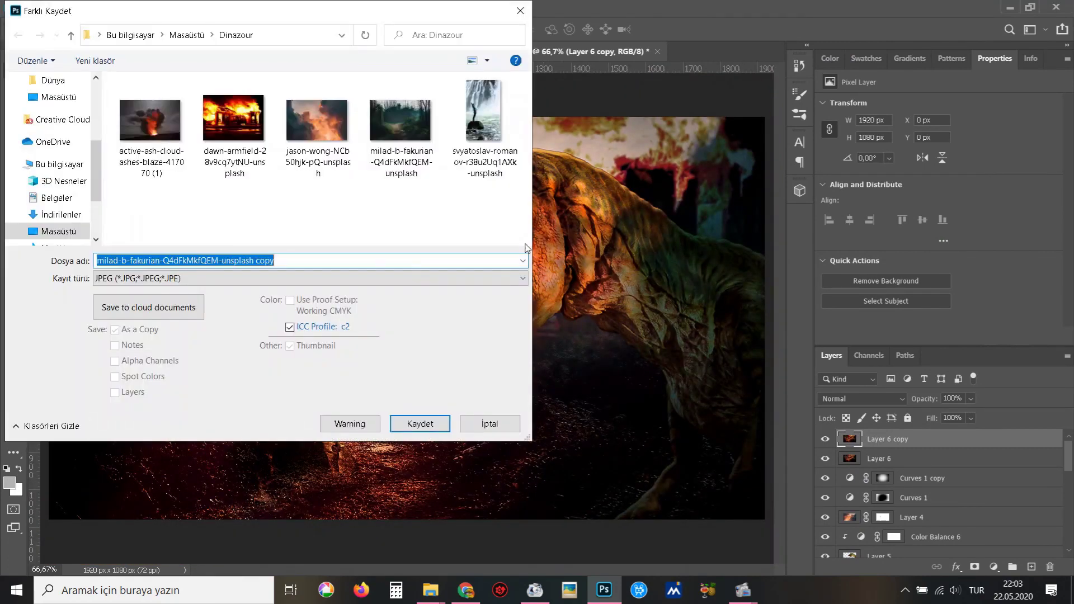
key(Escape)
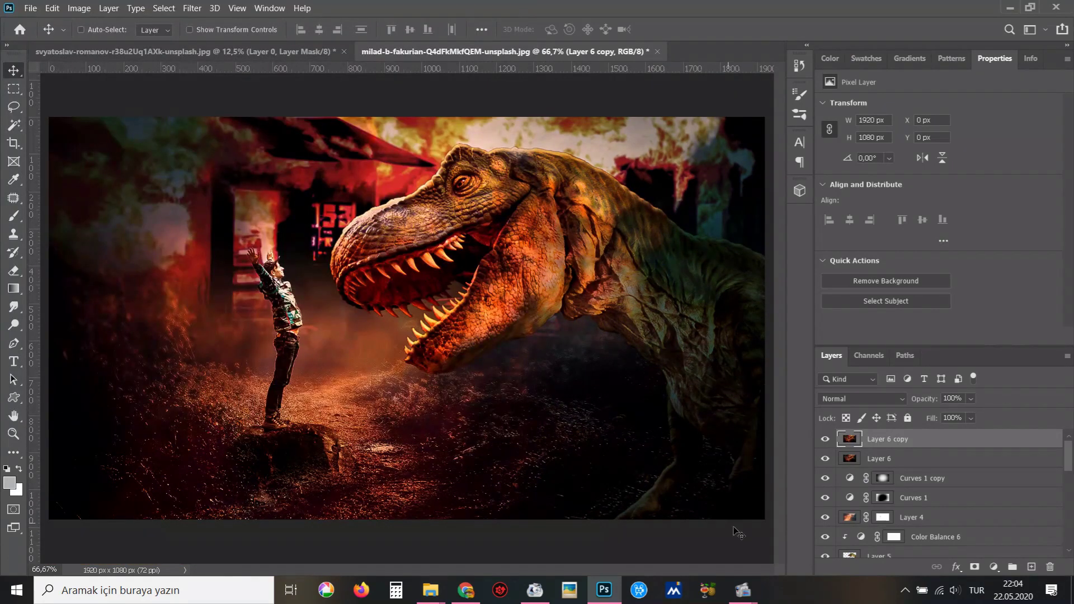